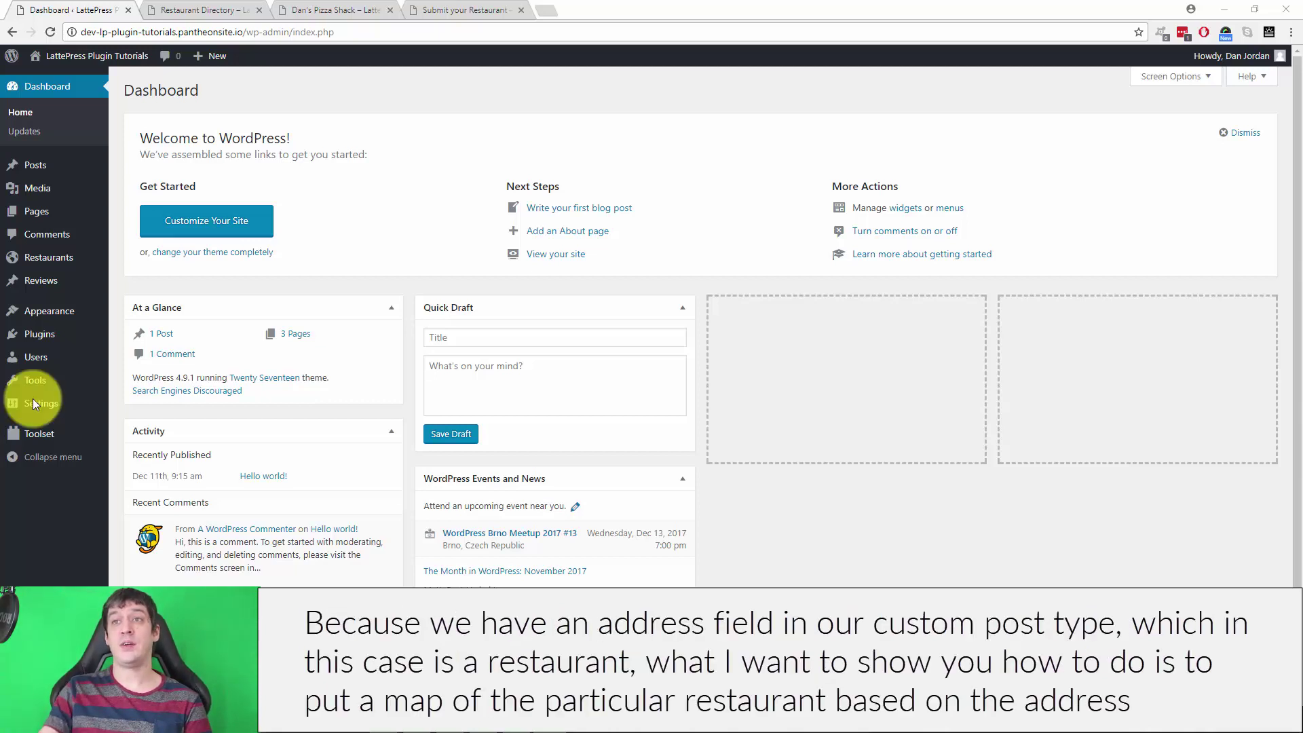
# - Review the Dan's Fine Dining listing and its address, then go to the Restaurant Directory page
pyautogui.click(203, 10)
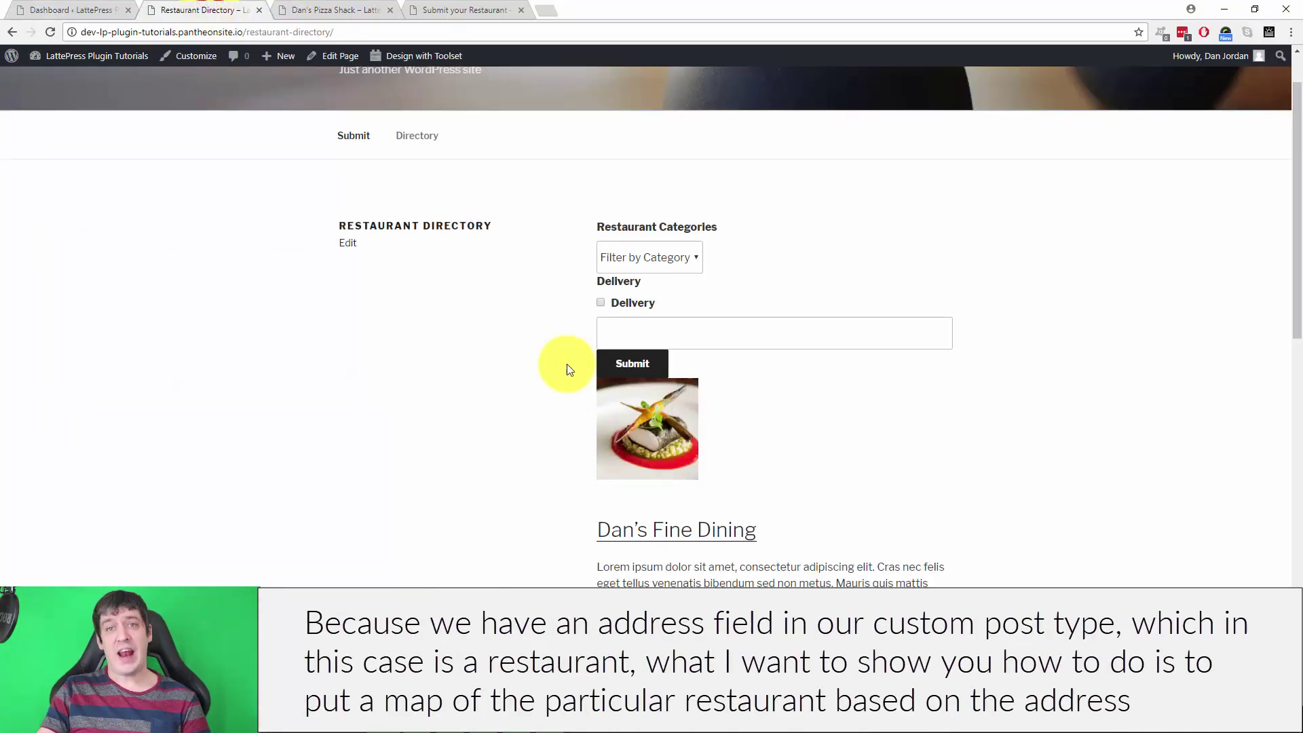
pyautogui.scroll(-2, 570, 355)
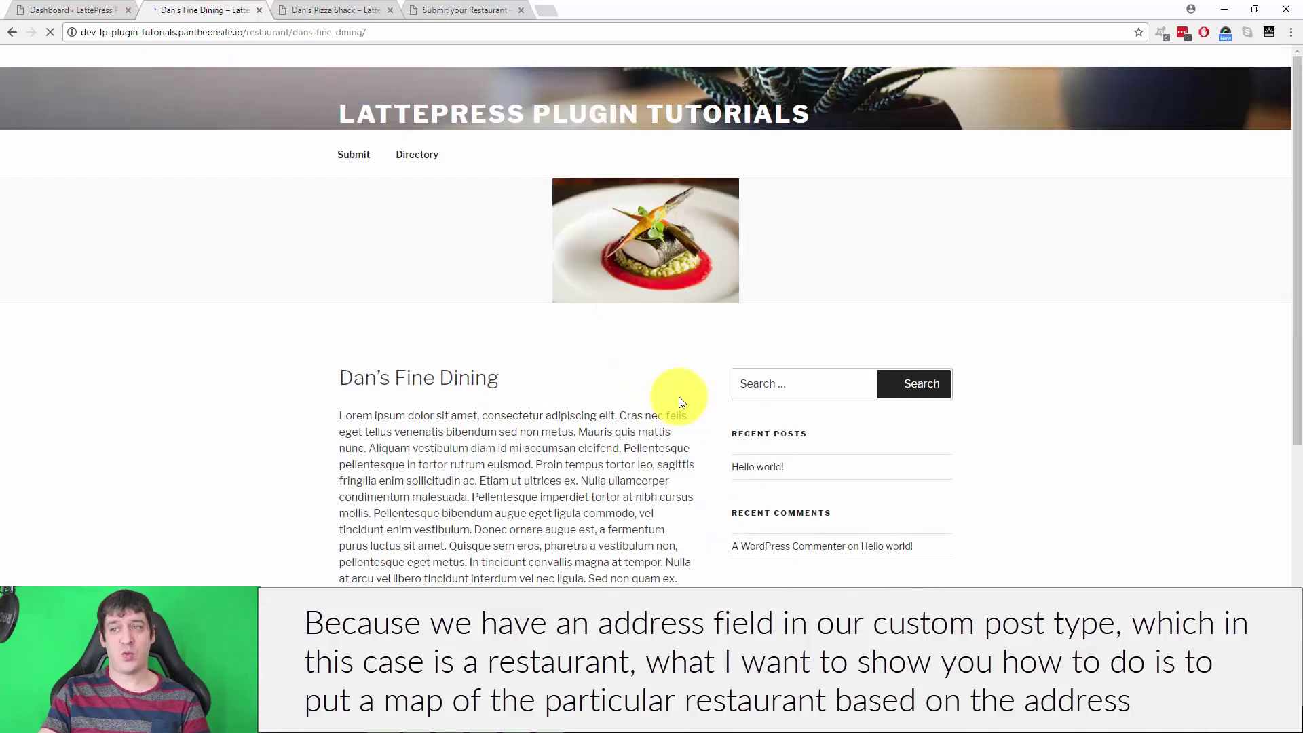
pyautogui.scroll(-3, 666, 387)
pyautogui.scroll(-2, 577, 348)
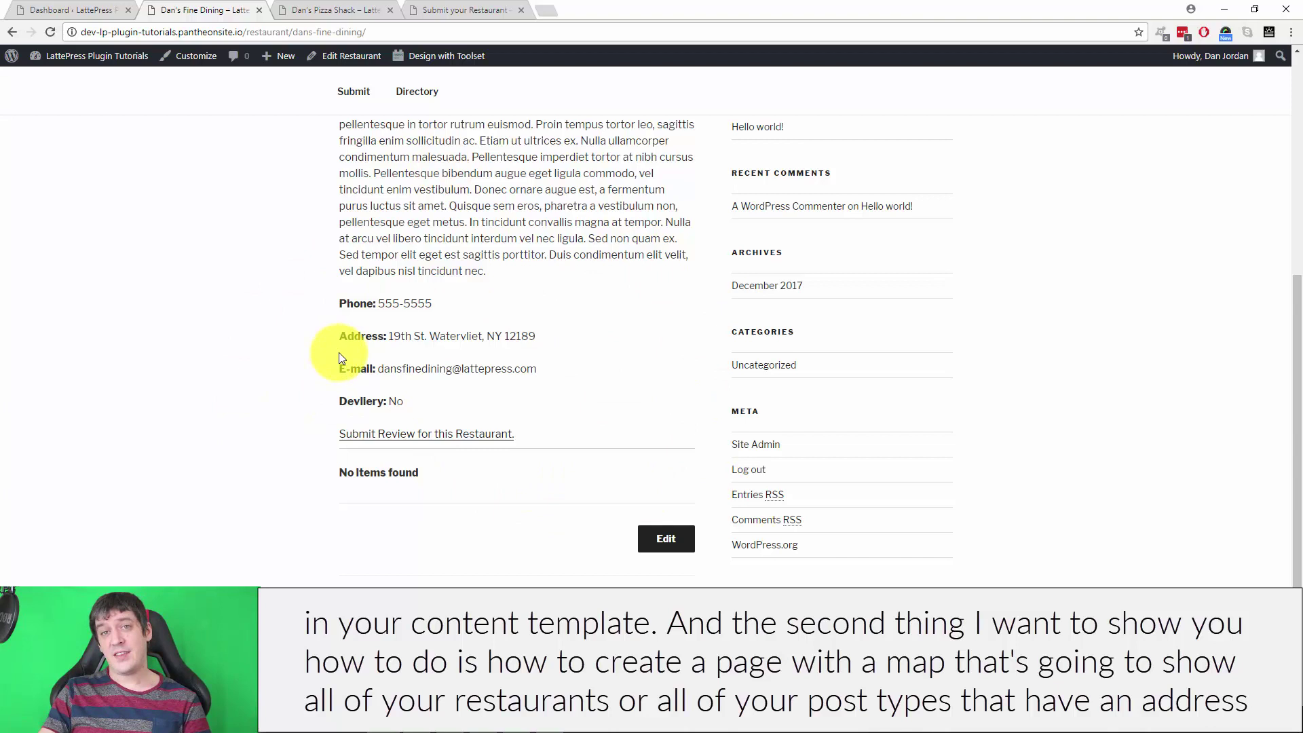
pyautogui.scroll(5, 340, 357)
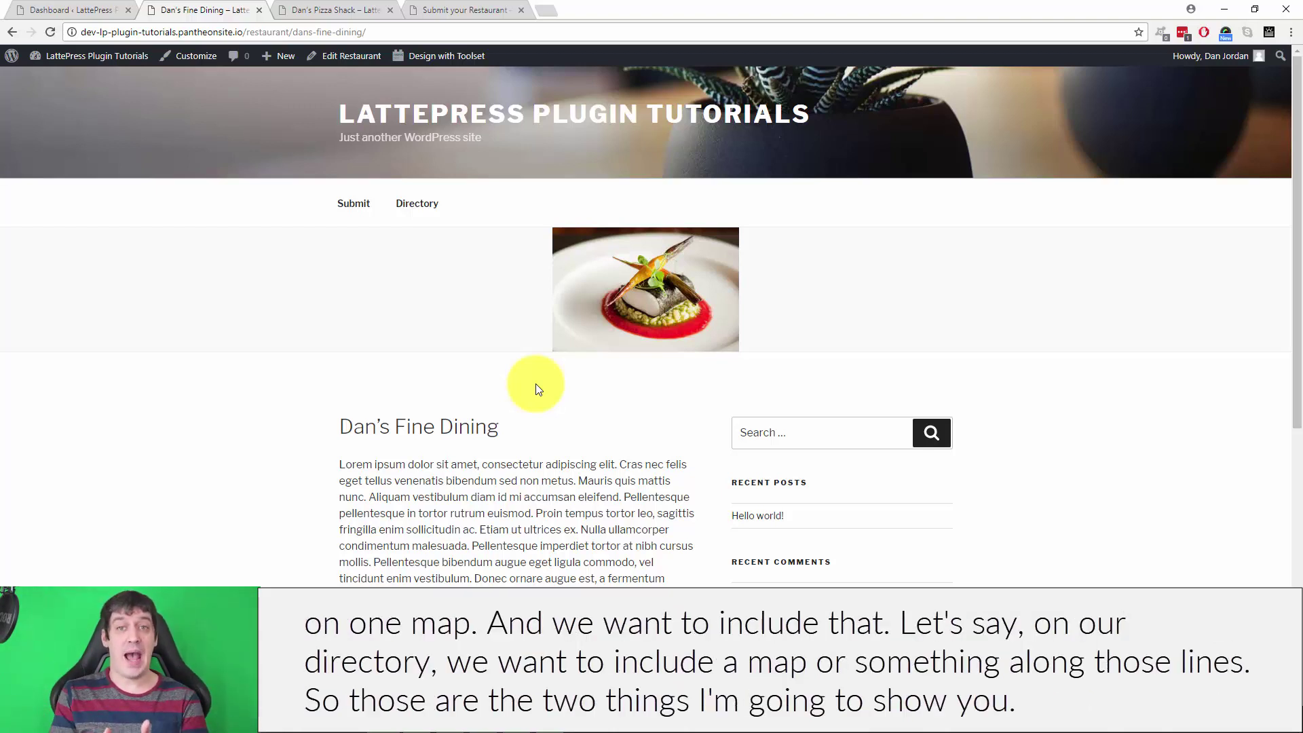
pyautogui.click(420, 205)
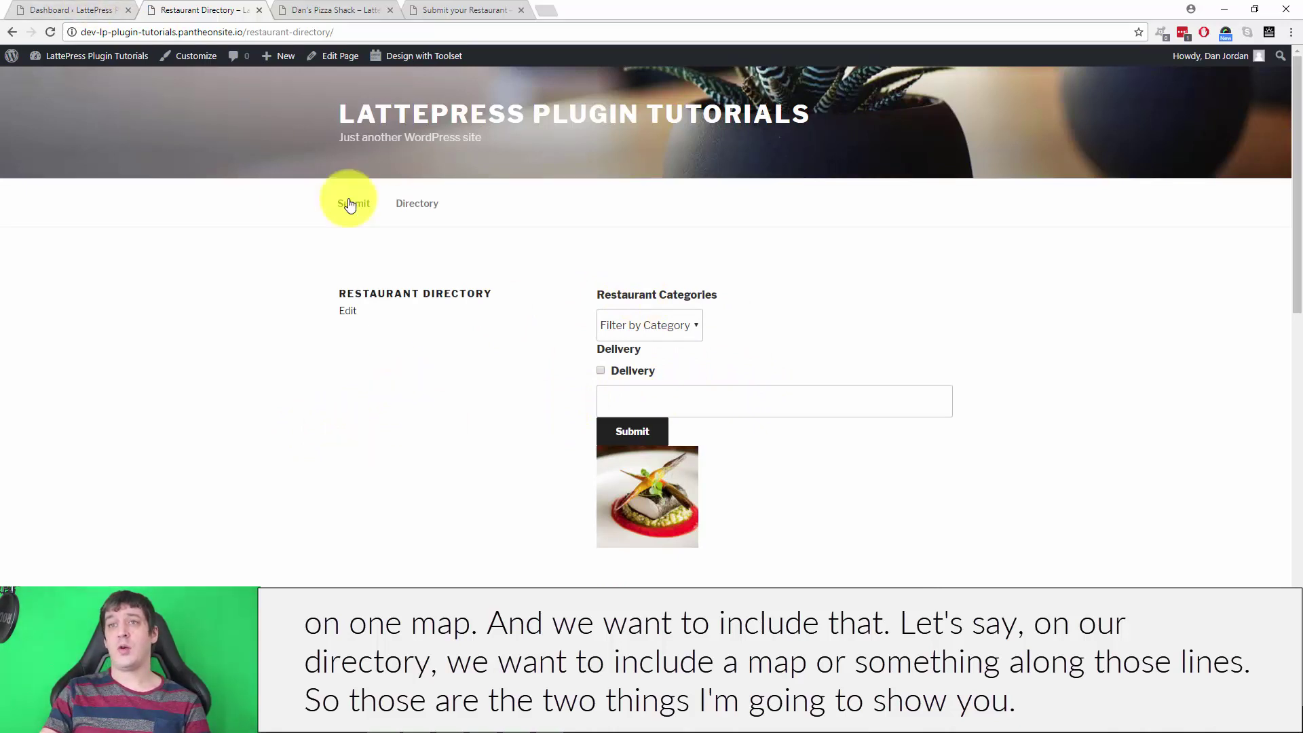
# - Paste a Google Maps API key into Toolset's Maps settings so the Map styles preview loads
pyautogui.click(116, 9)
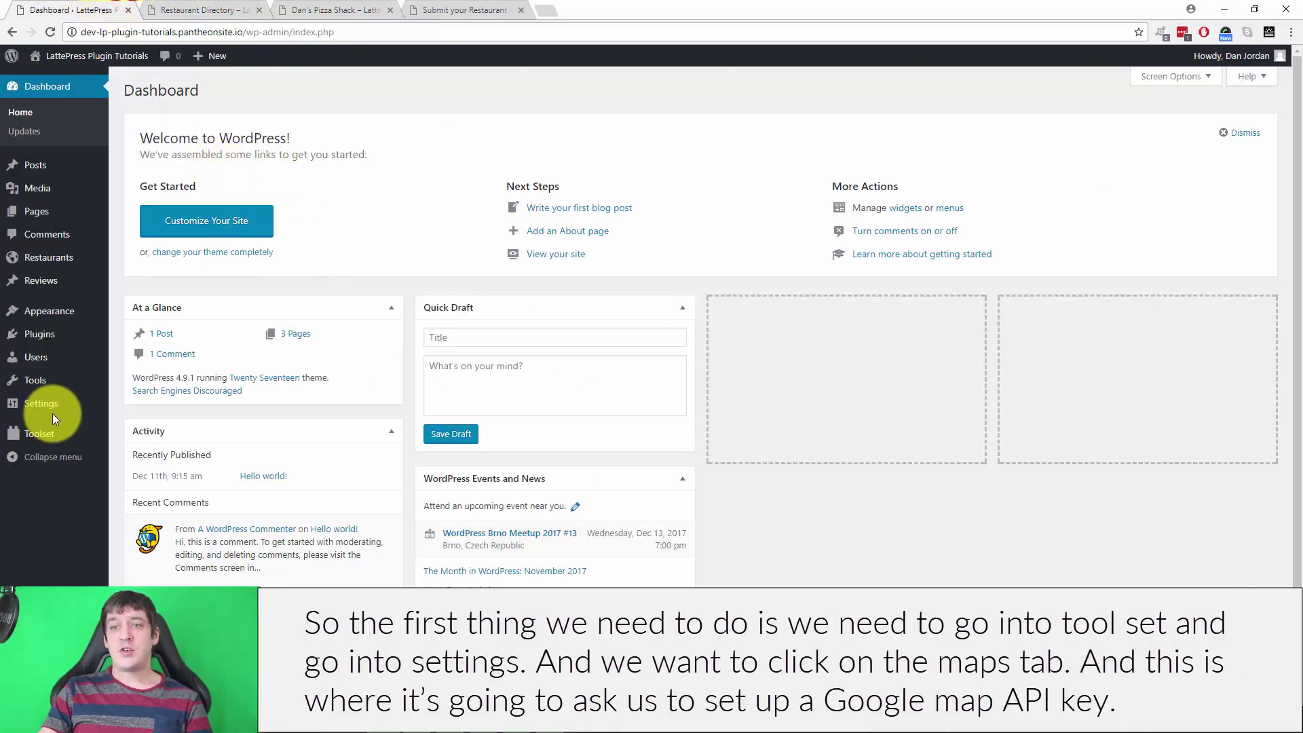
pyautogui.moveTo(31, 435)
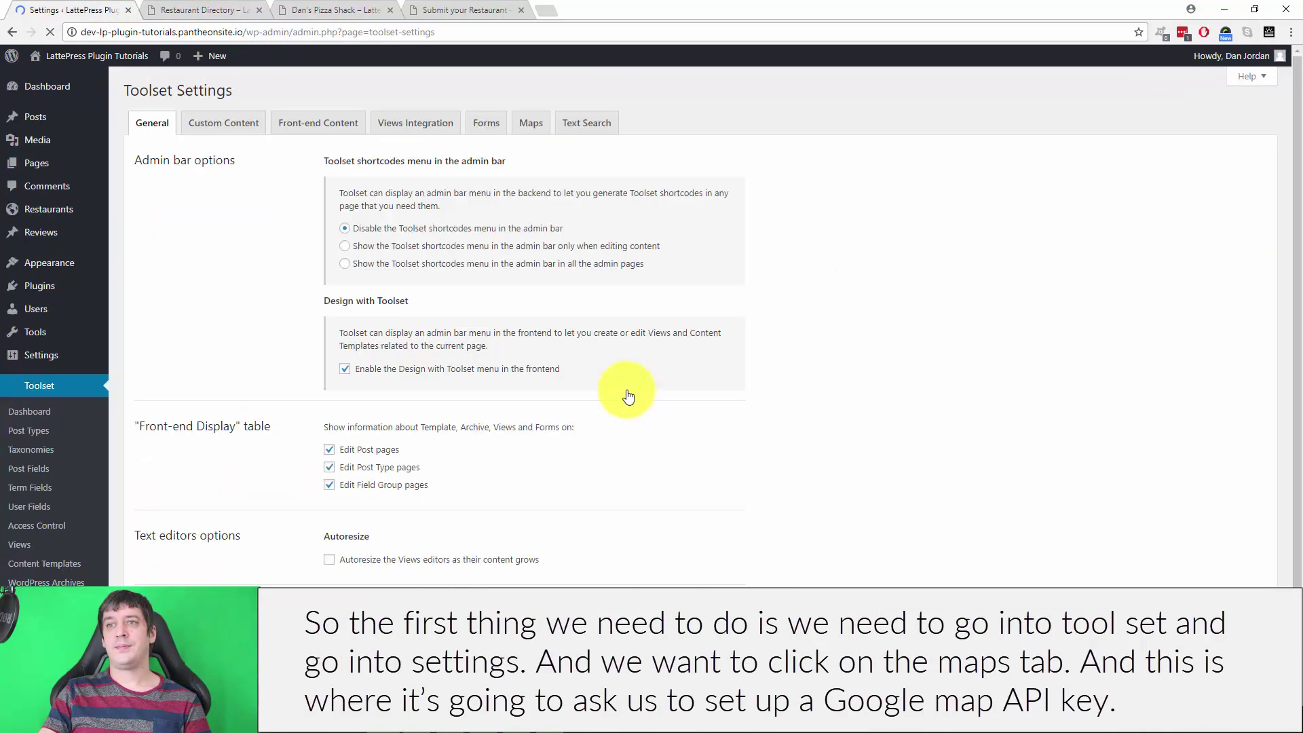
pyautogui.click(530, 127)
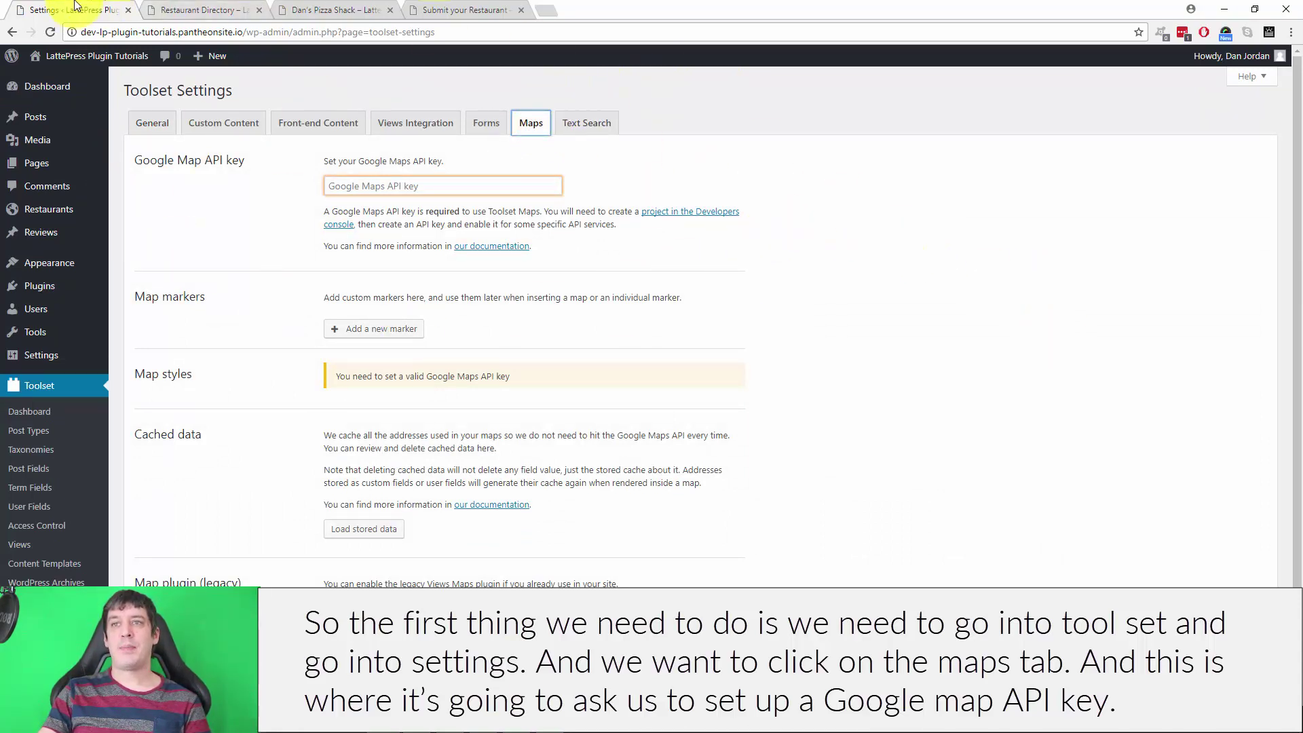
pyautogui.click(124, 139)
pyautogui.click(473, 184)
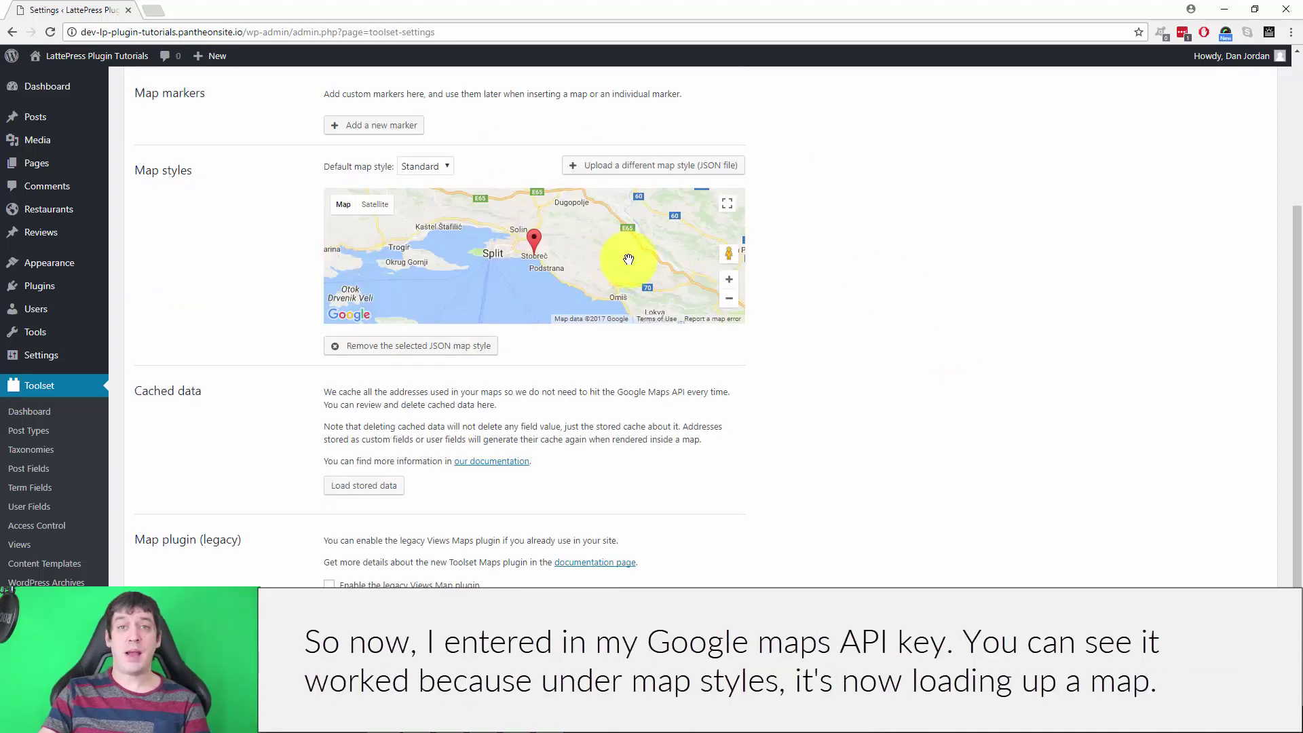
pyautogui.scroll(1, 803, 286)
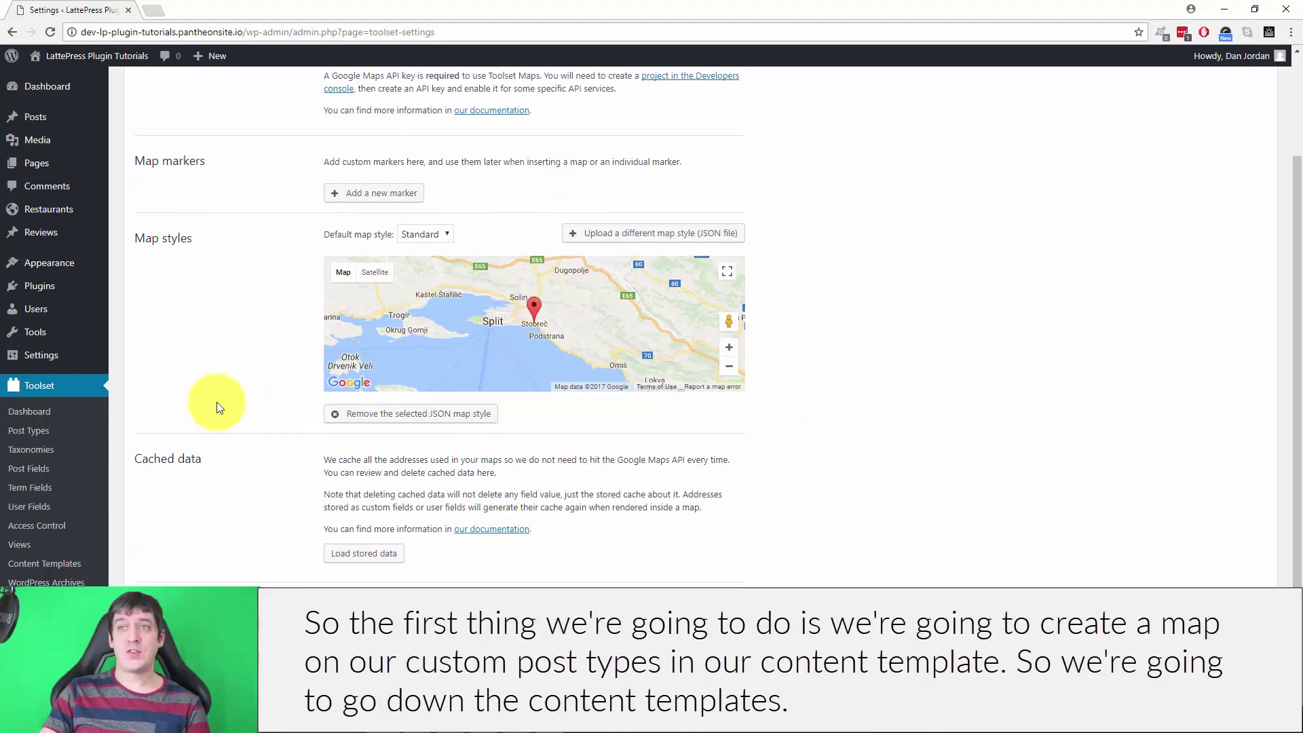
# - Open the public site in a new tab and start editing the Restaurant Single Page View template
pyautogui.moveTo(81, 56)
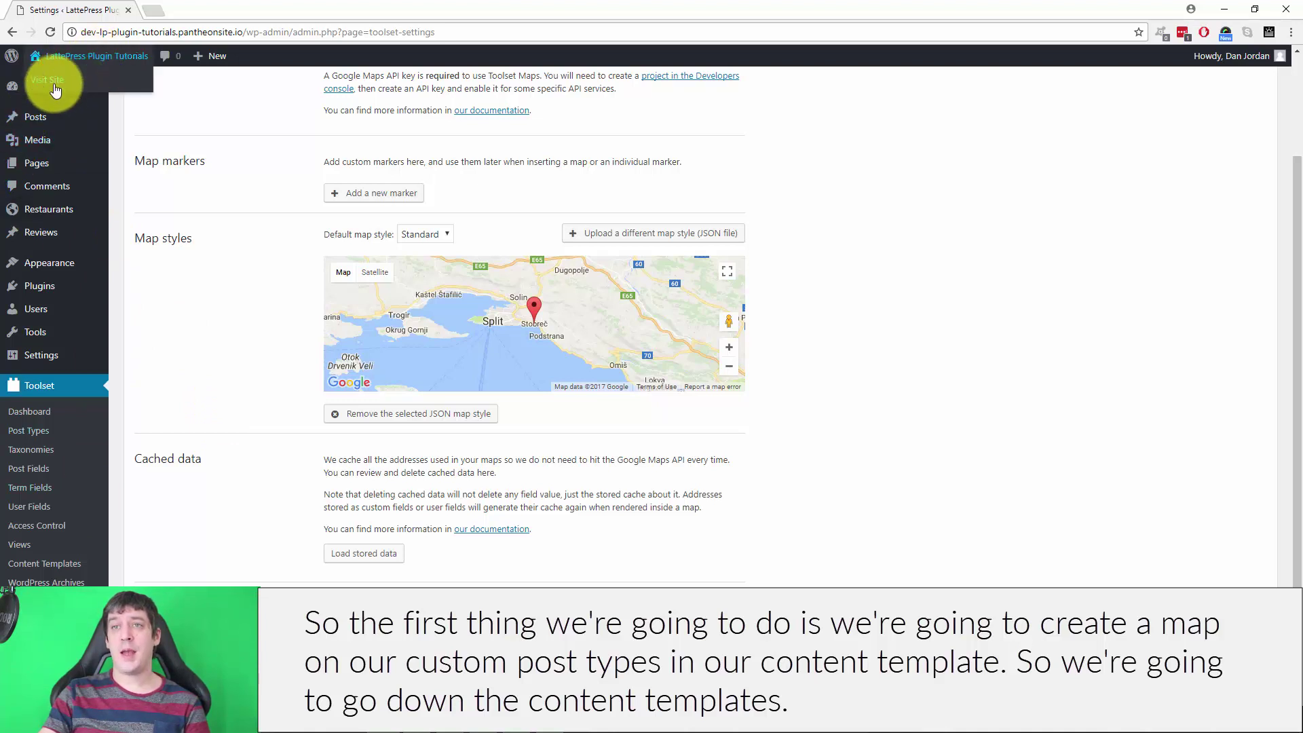
pyautogui.rightClick(52, 73)
pyautogui.click(95, 88)
pyautogui.click(234, 8)
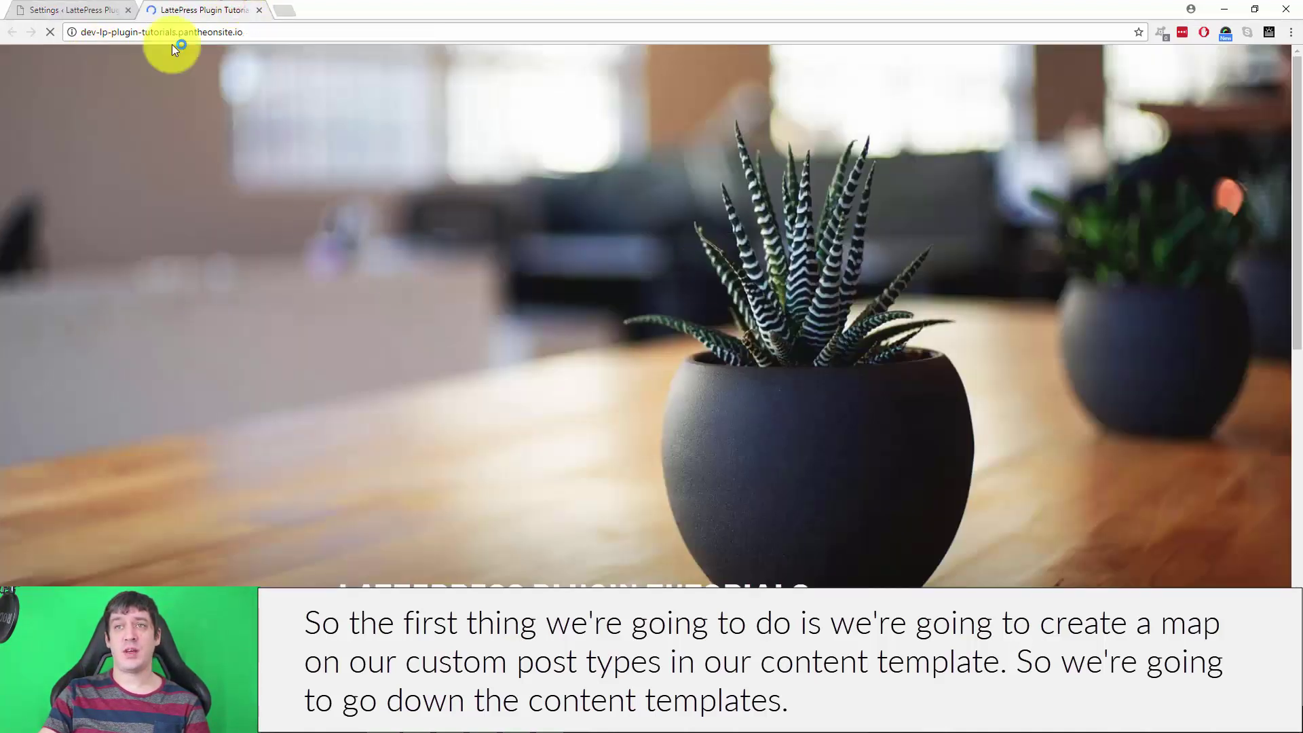
pyautogui.click(51, 7)
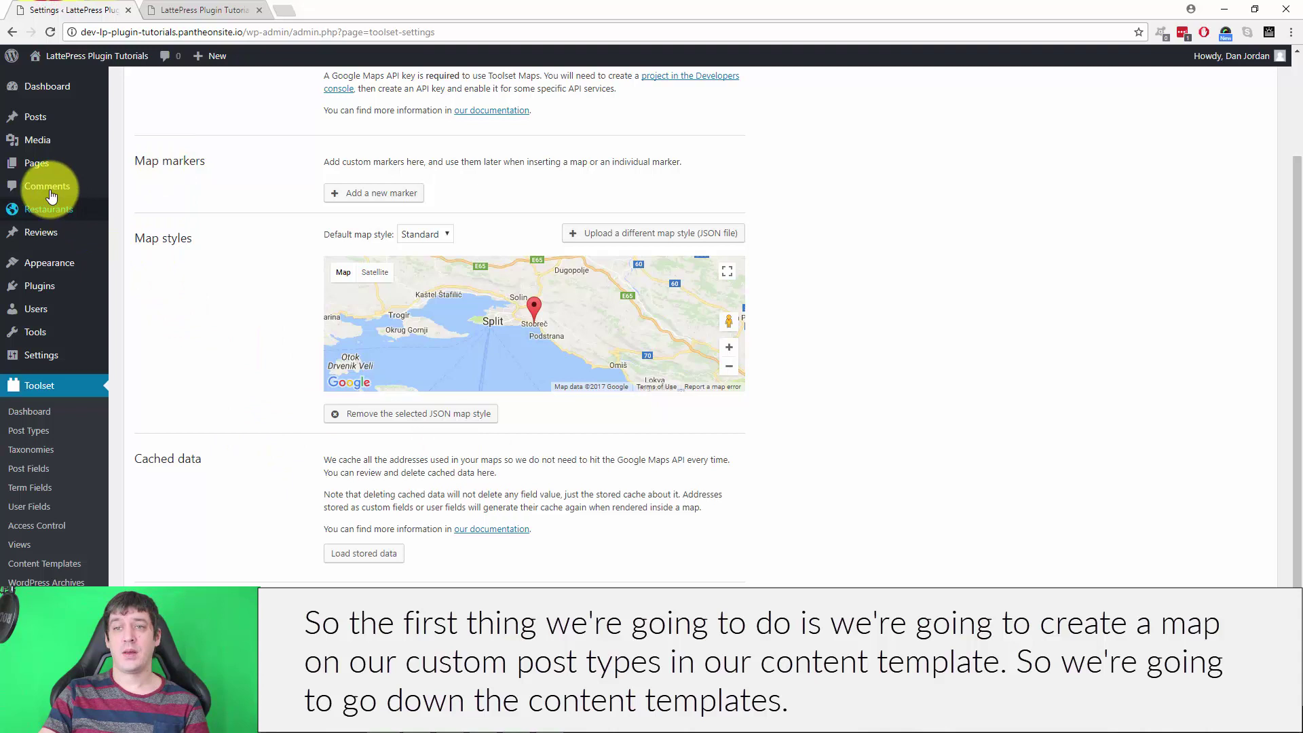
pyautogui.click(42, 563)
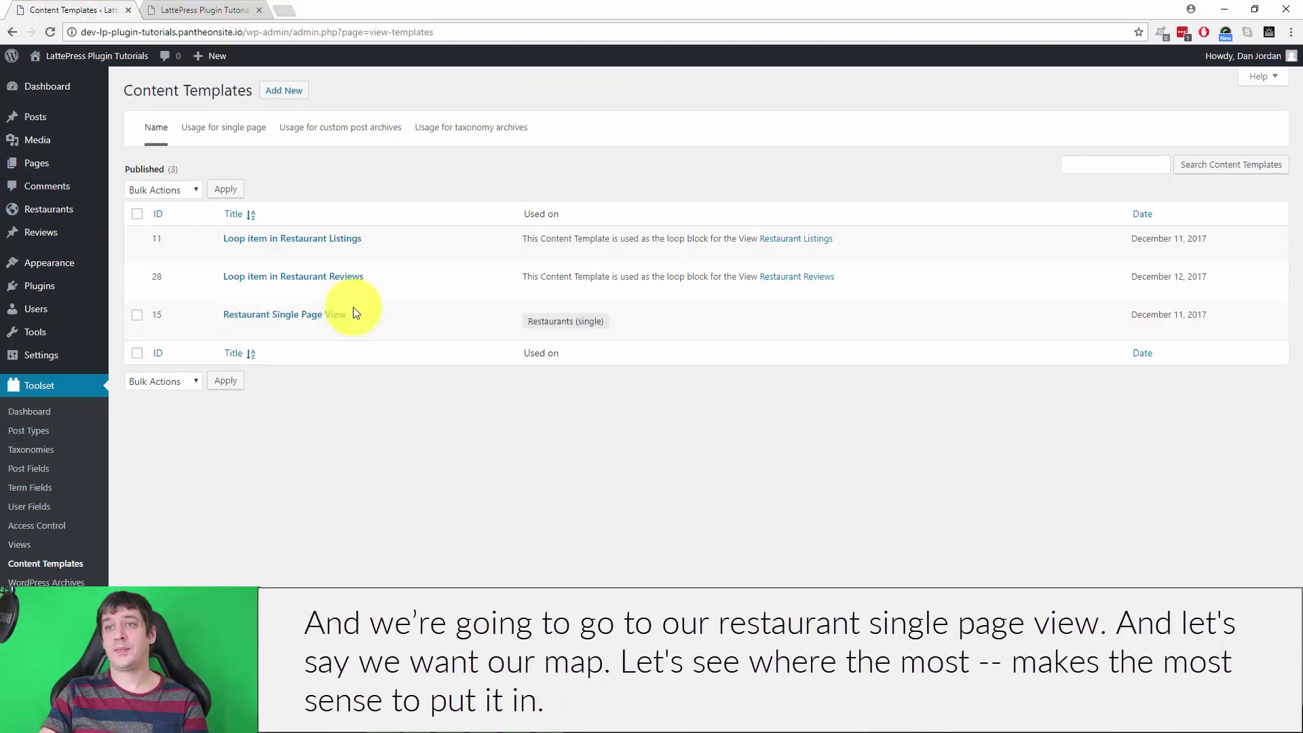
pyautogui.click(279, 316)
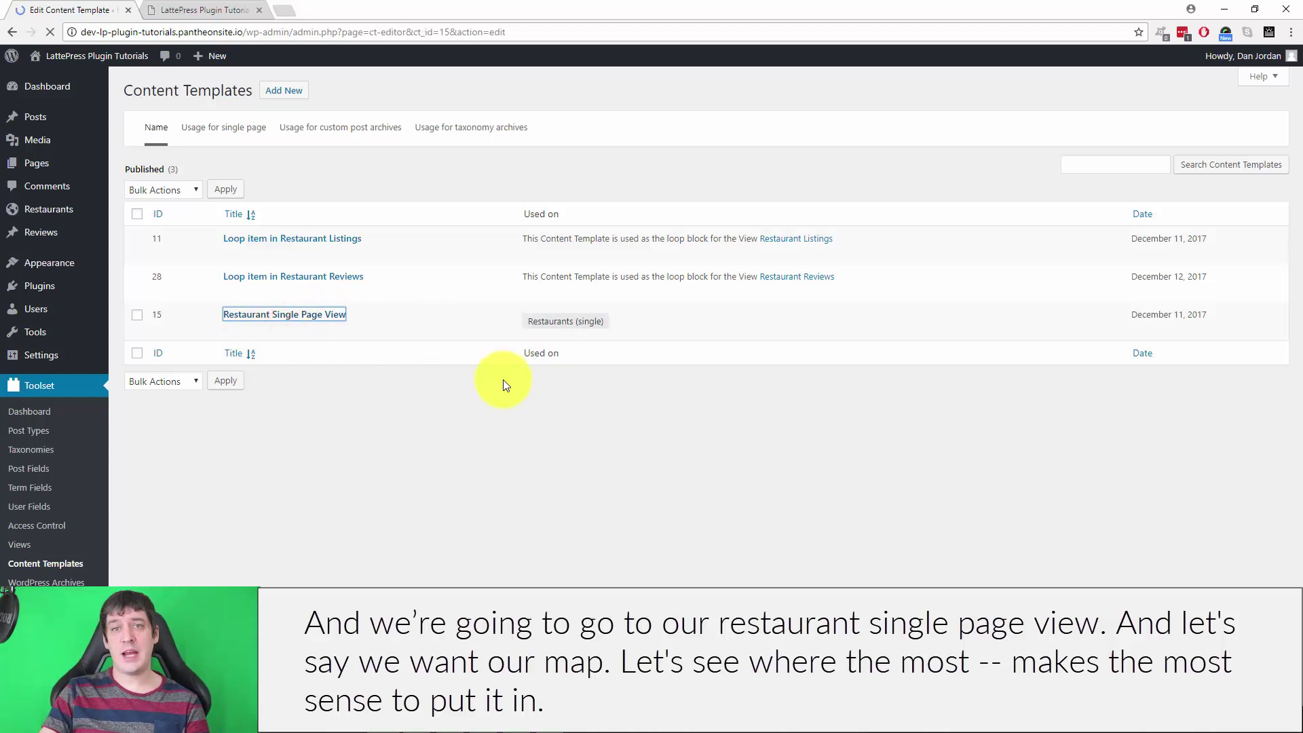
# - On the public site, go through the directory to the Dan's Fine Dining restaurant page
pyautogui.click(204, 10)
pyautogui.scroll(-6, 509, 408)
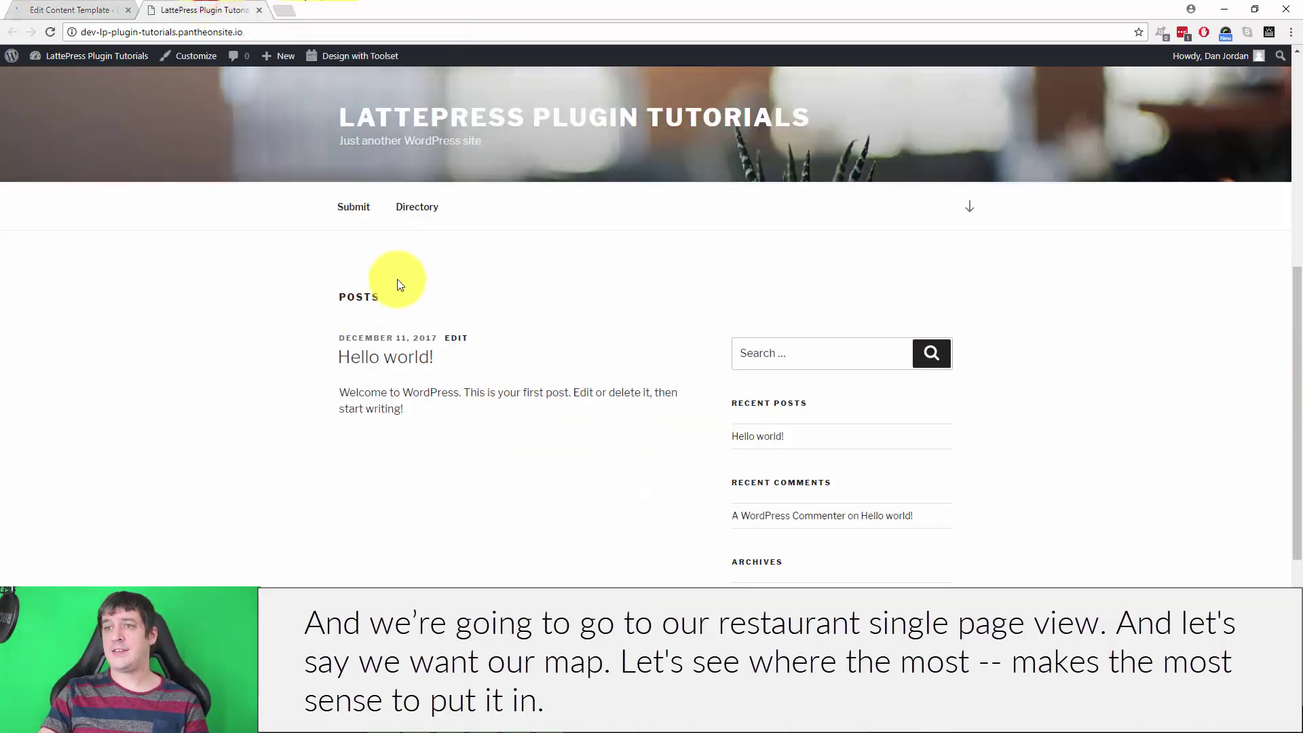
pyautogui.click(414, 207)
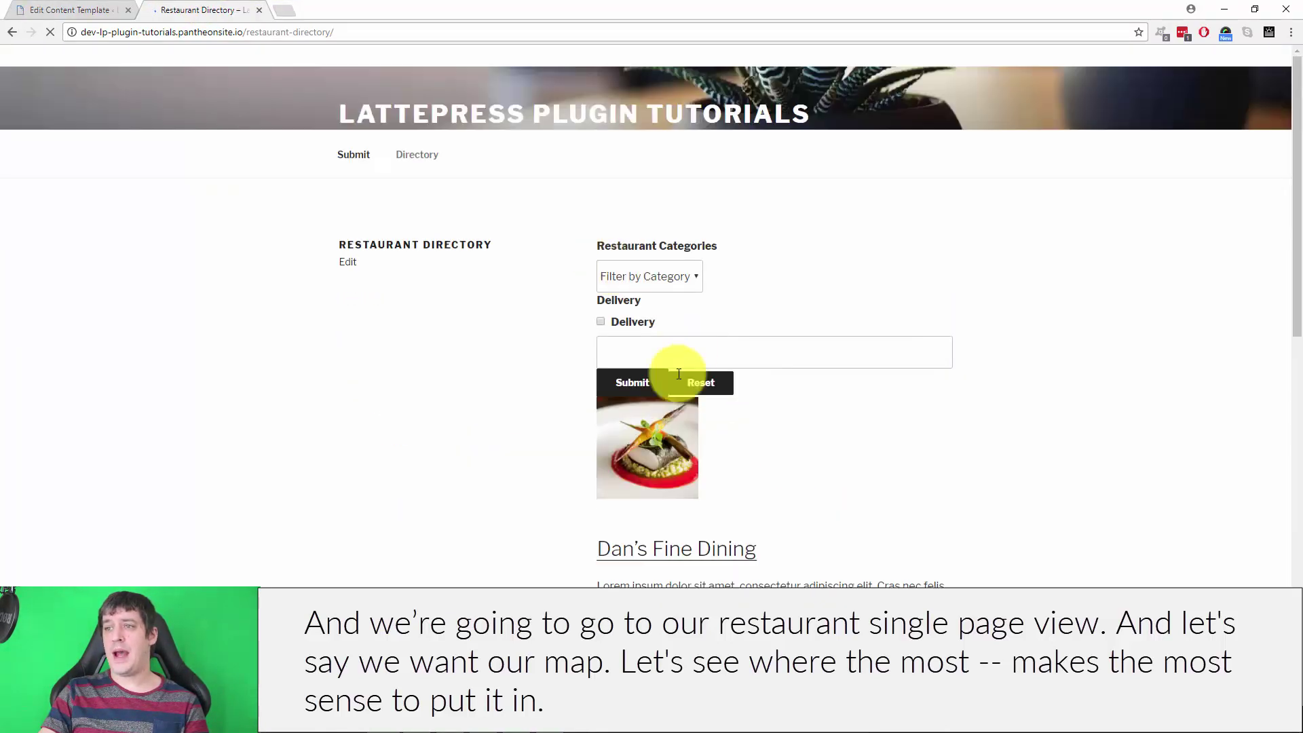
pyautogui.click(656, 543)
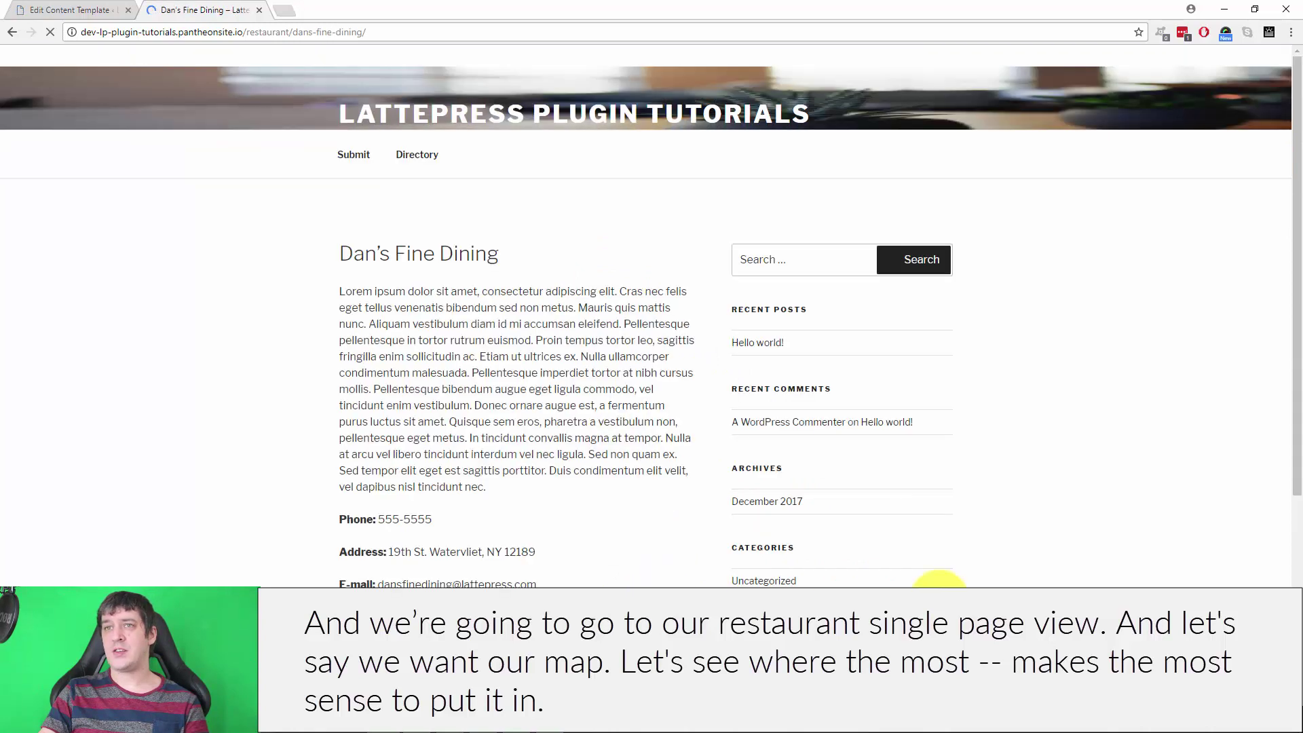
pyautogui.scroll(-5, 602, 367)
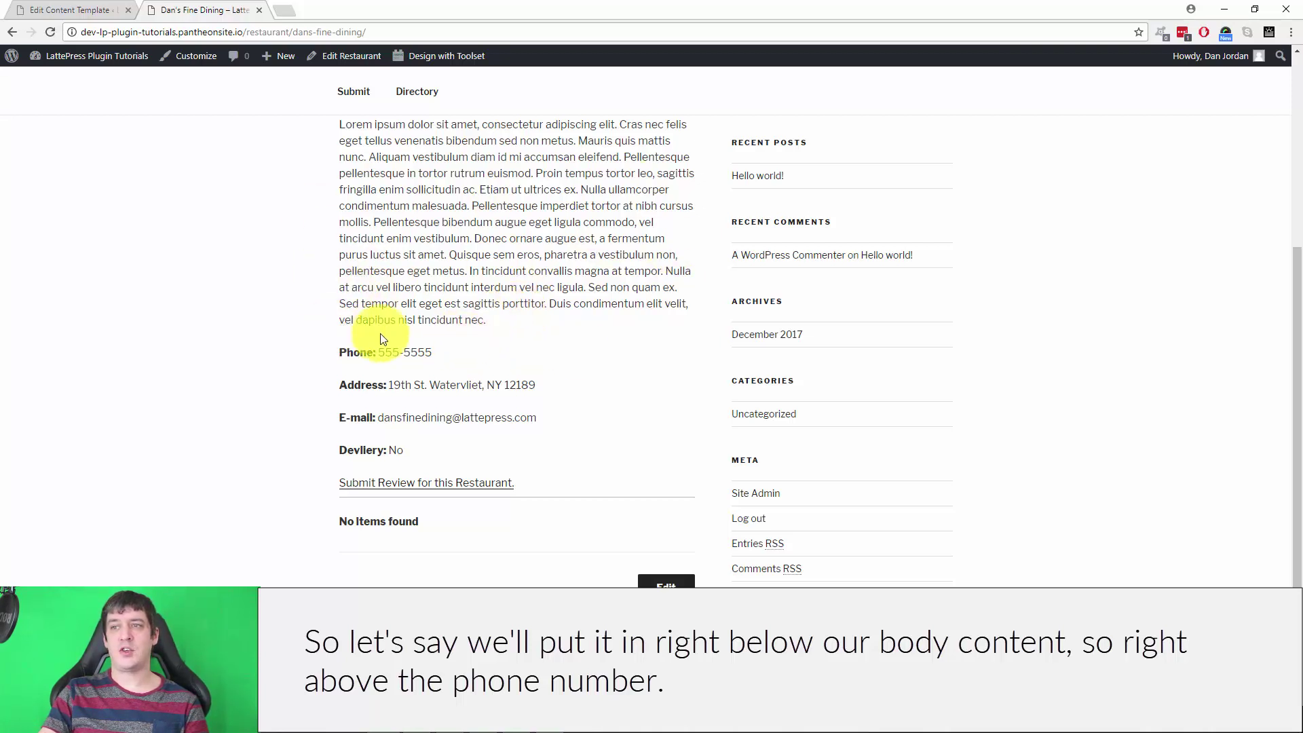
# - Insert a Google Maps wpv-map-render shortcode with map_id map-1 on a new line below the body content
pyautogui.click(42, 10)
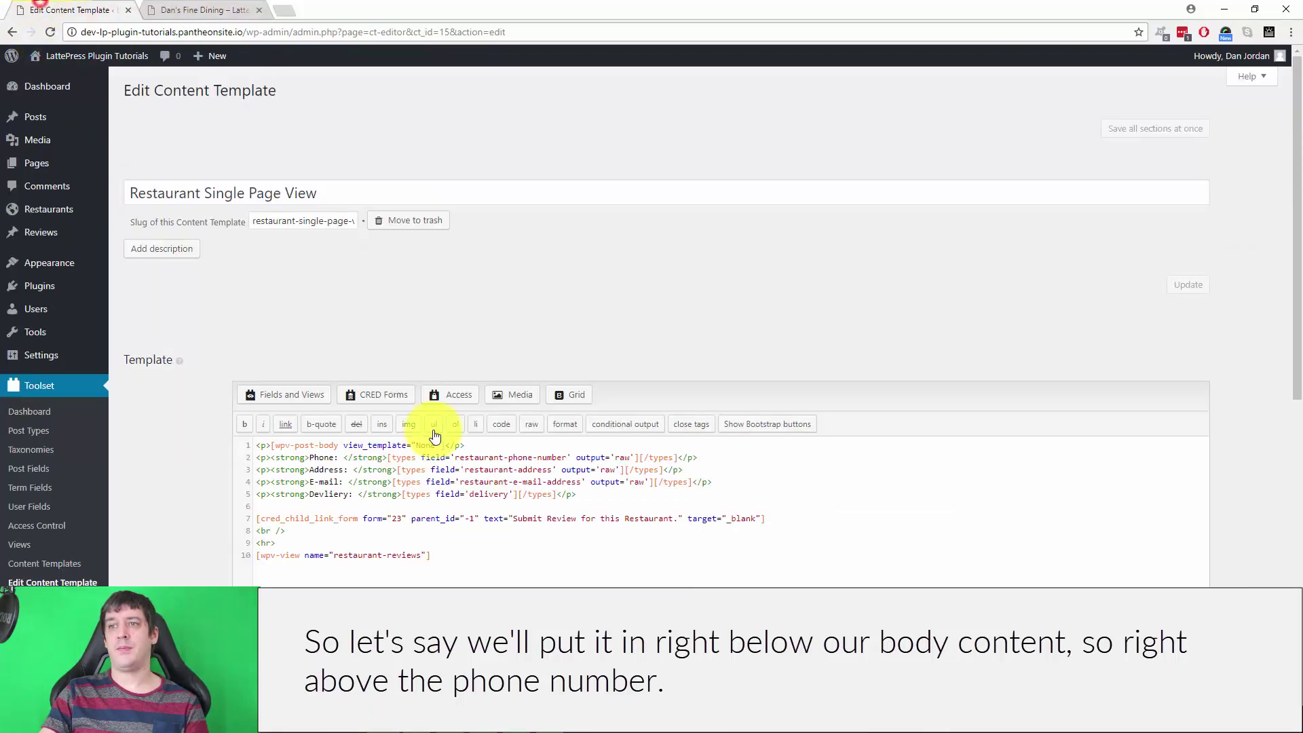
pyautogui.scroll(-3, 646, 337)
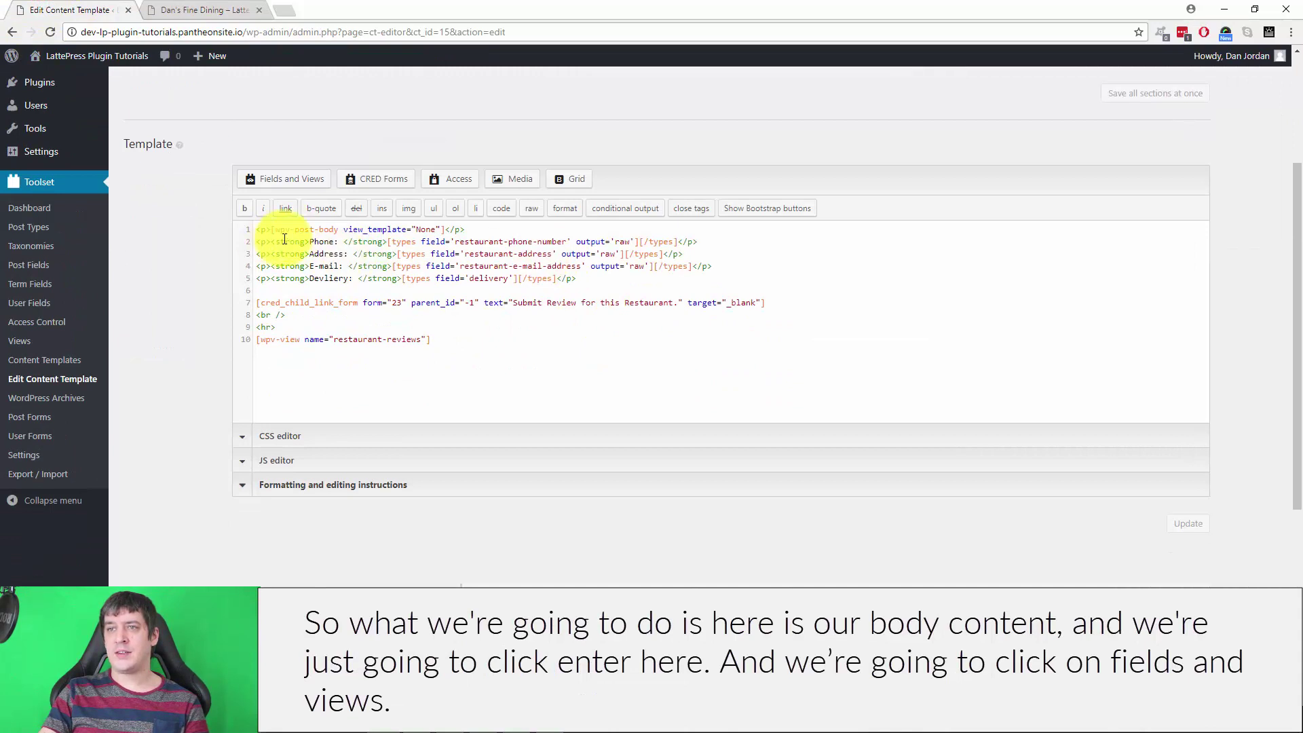
pyautogui.scroll(1, 796, 387)
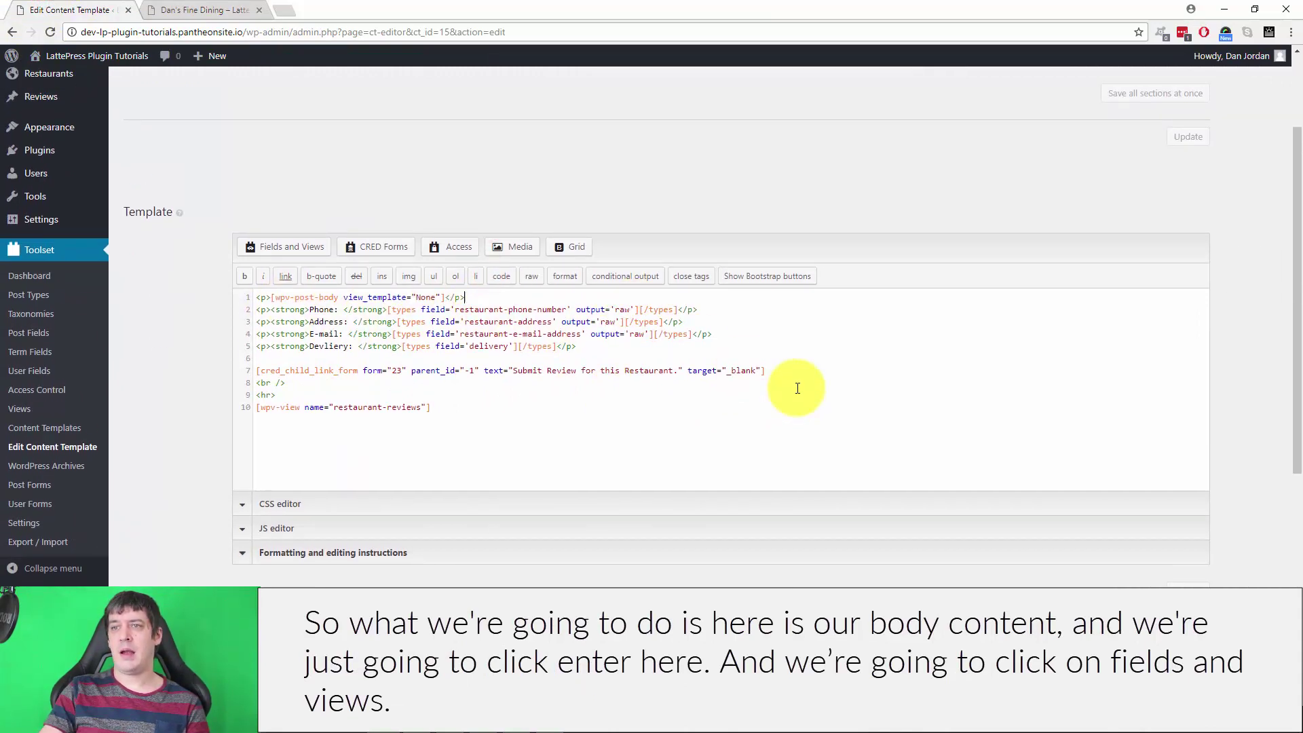
pyautogui.press('Return')
pyautogui.press('Return')
pyautogui.press('Up')
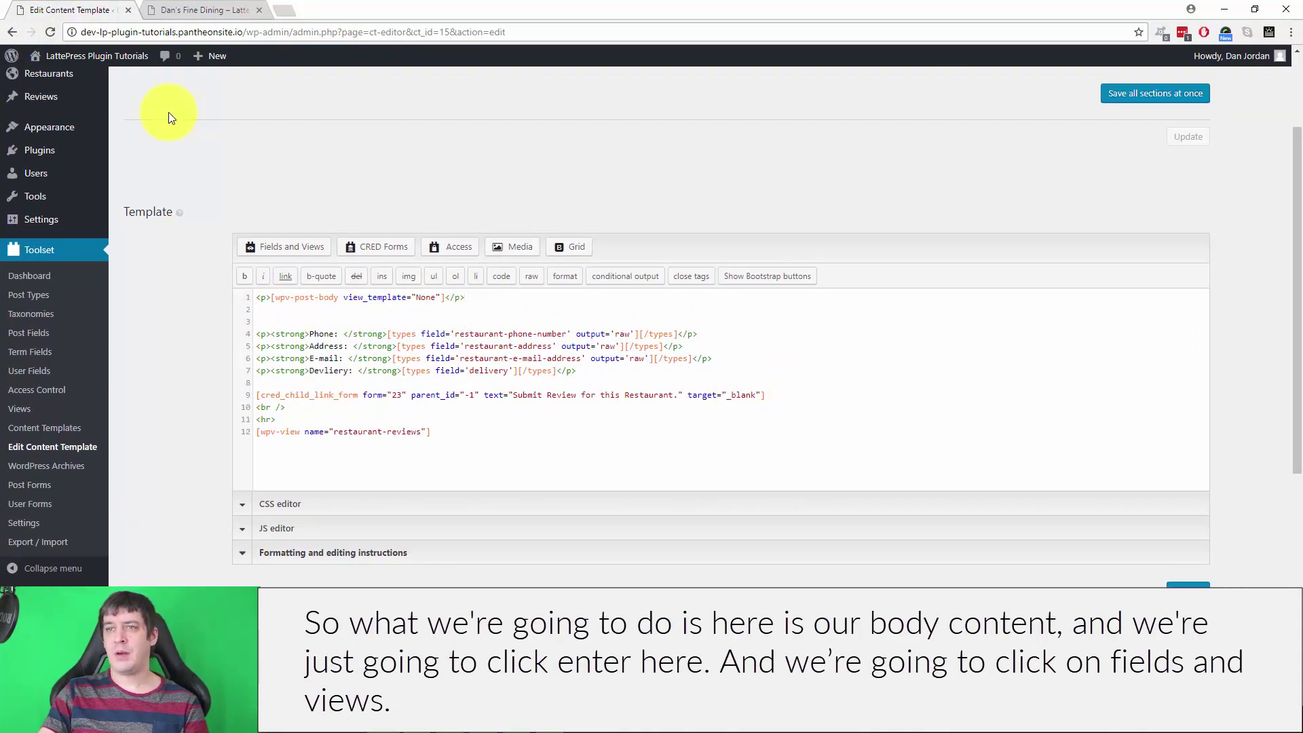
pyautogui.click(291, 250)
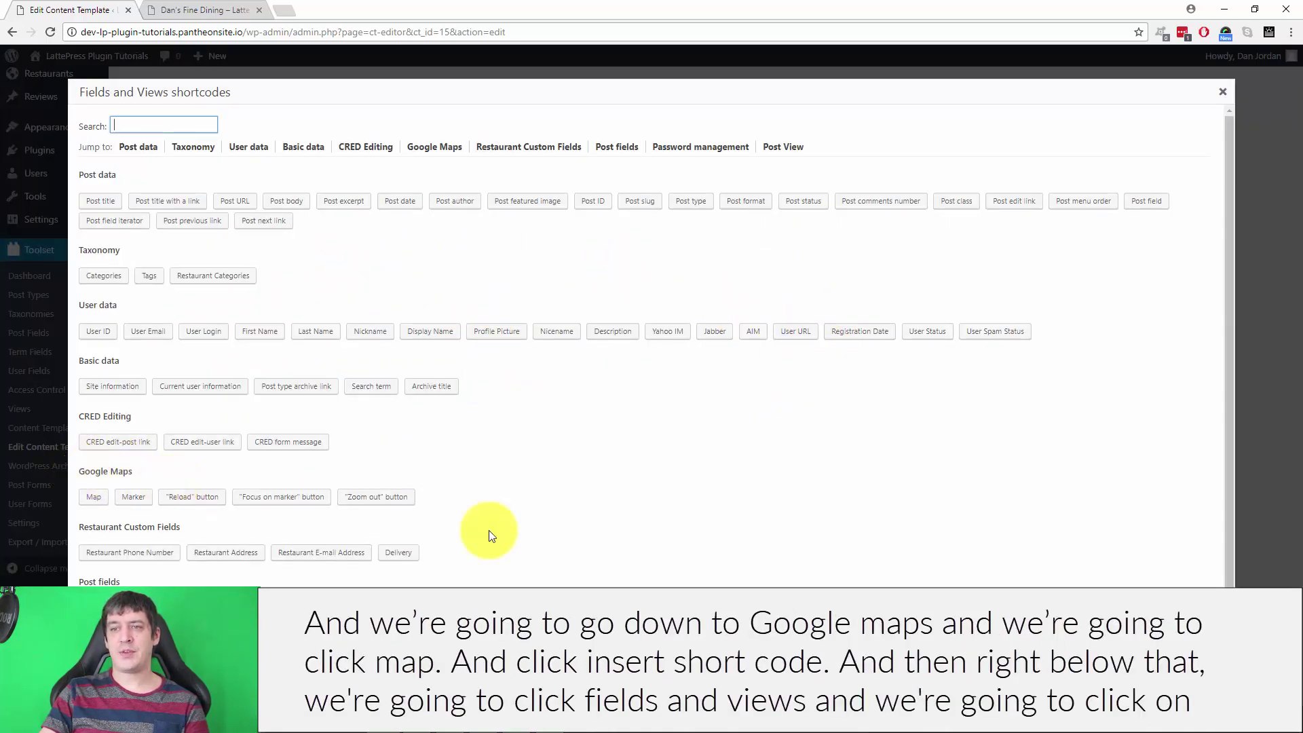
pyautogui.click(97, 497)
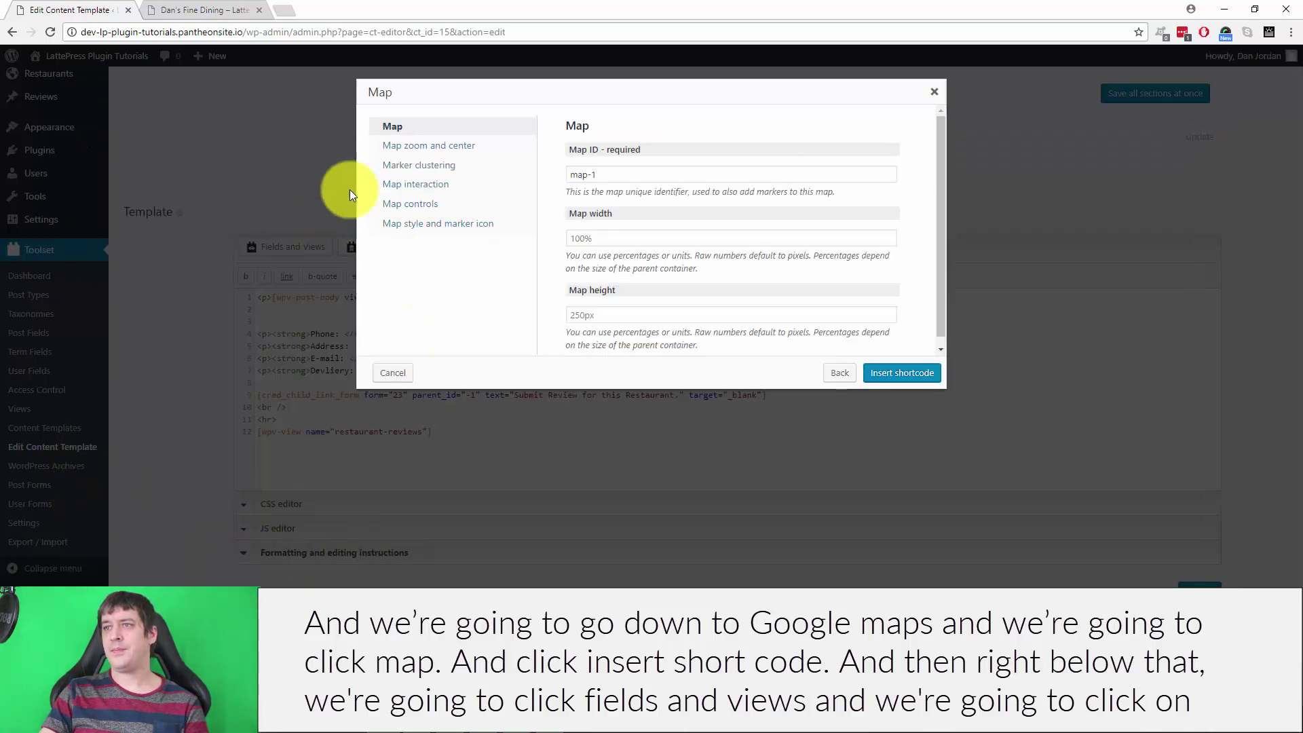
pyautogui.click(897, 373)
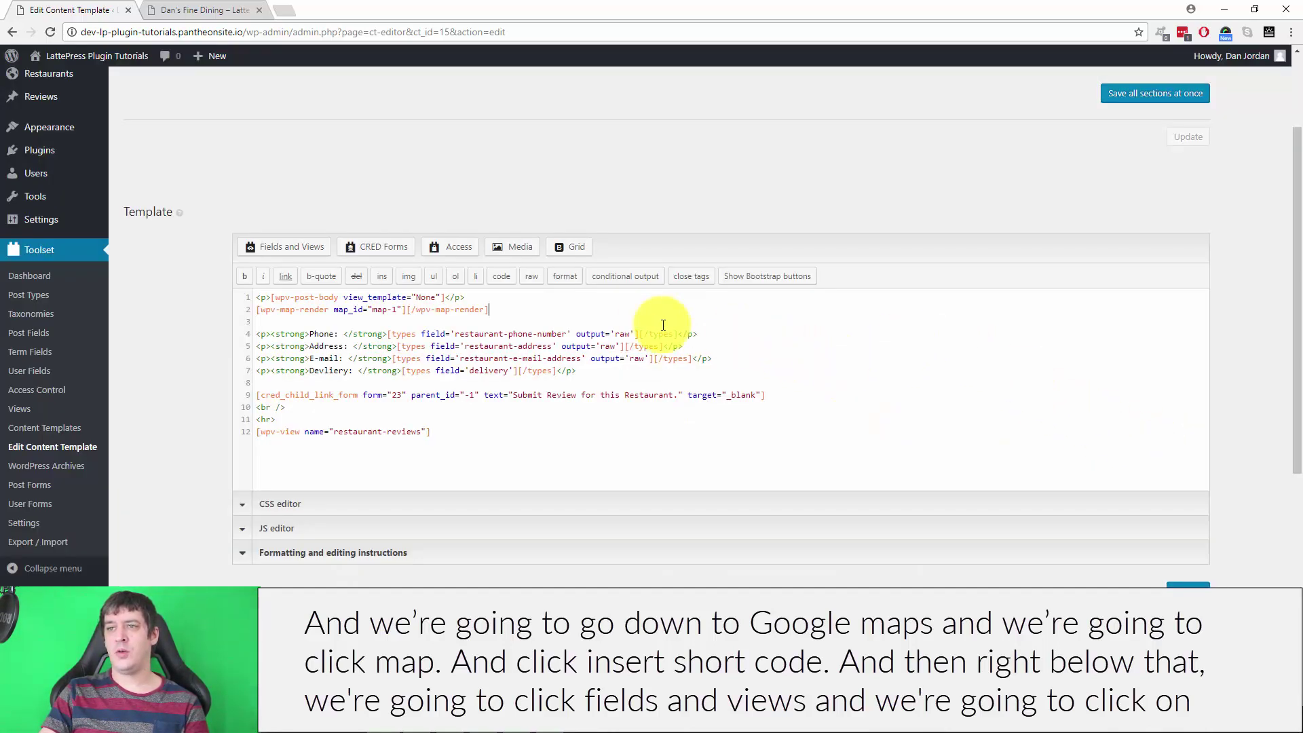
pyautogui.press('Return')
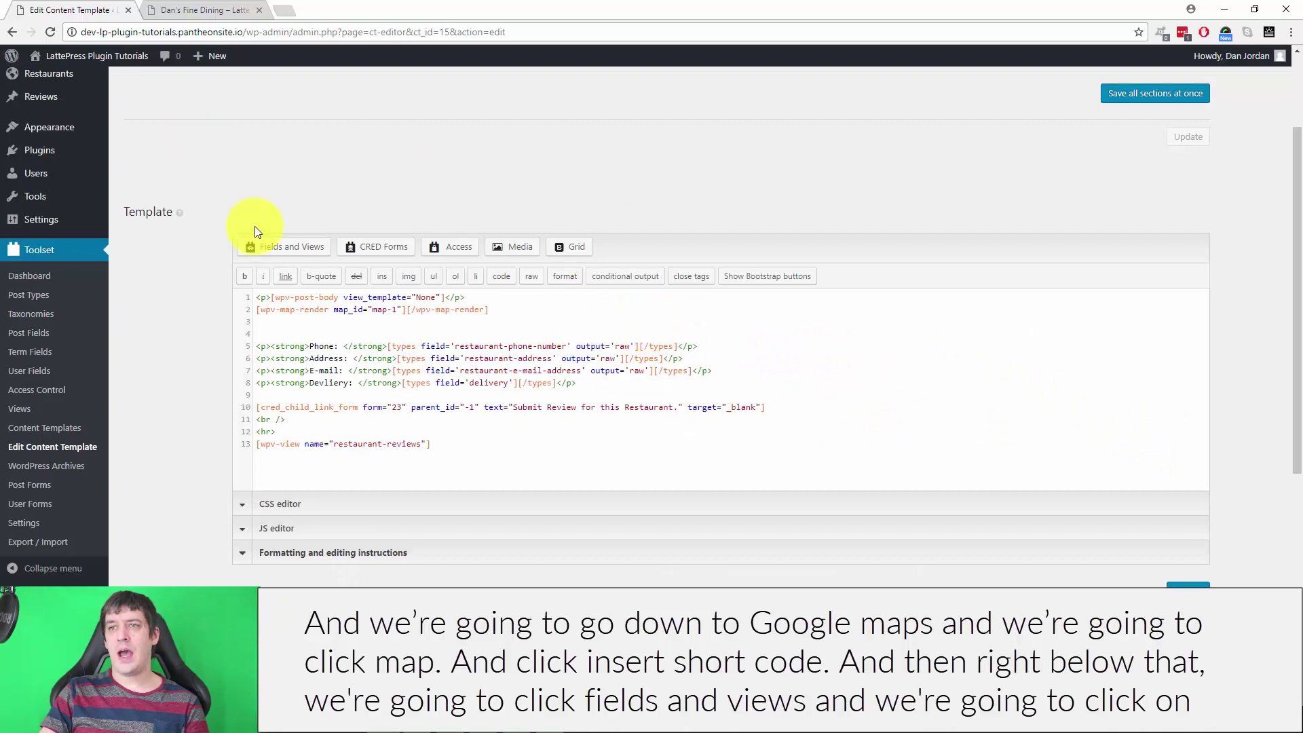
# - Insert a map-1 marker shortcode (marker-1) using the Restaurant Address field, removing the leftover blank line
pyautogui.click(267, 245)
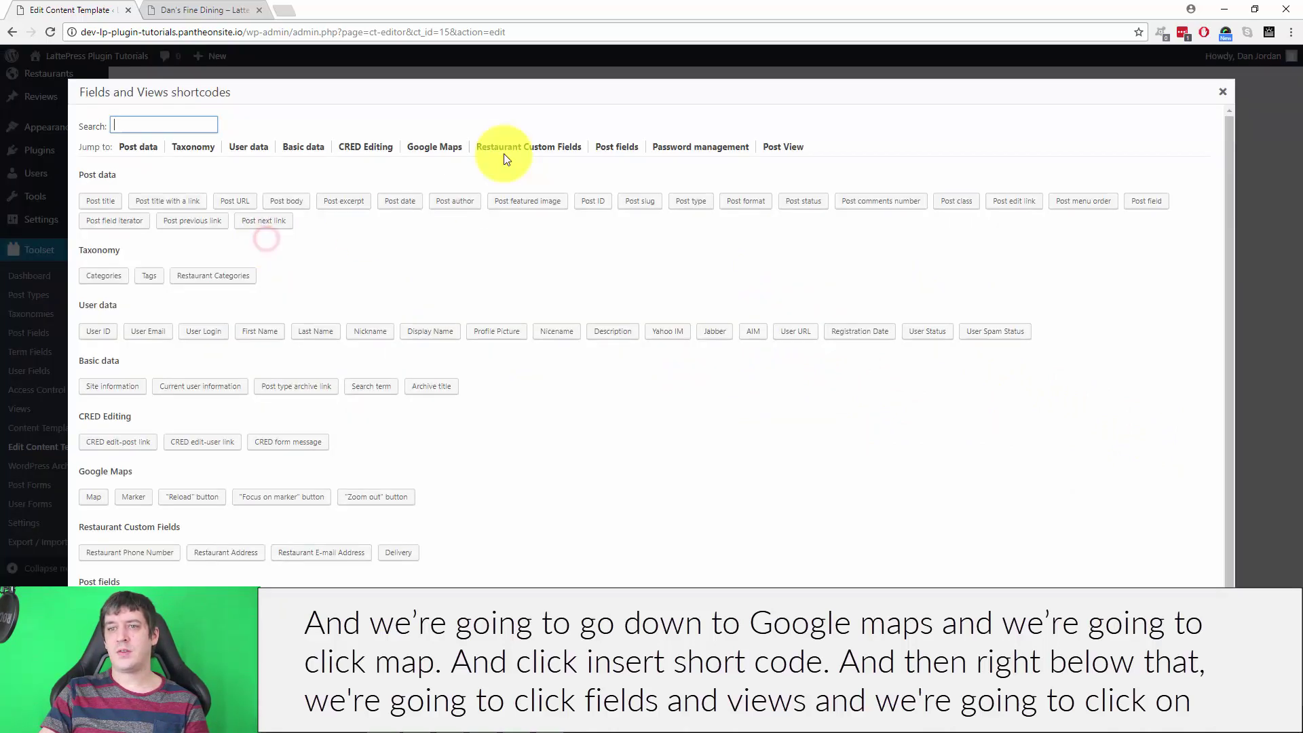
pyautogui.click(136, 499)
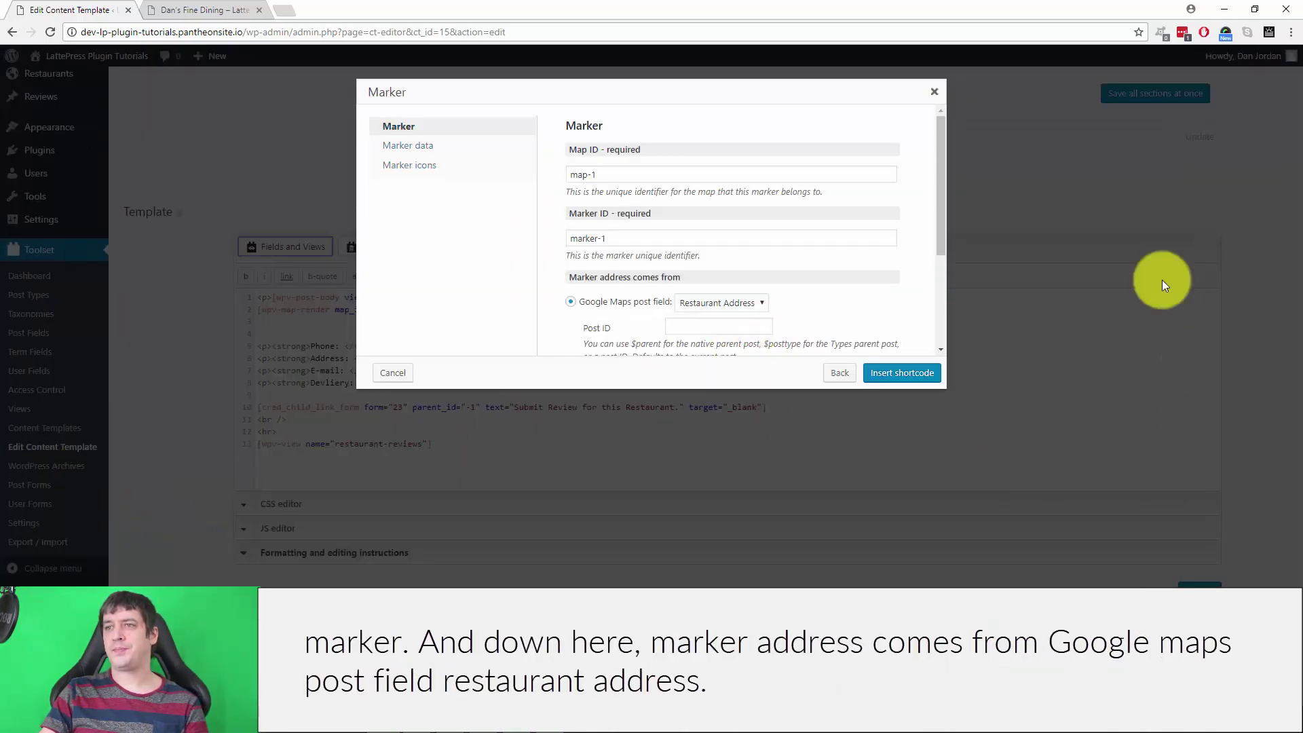
pyautogui.scroll(-2, 874, 197)
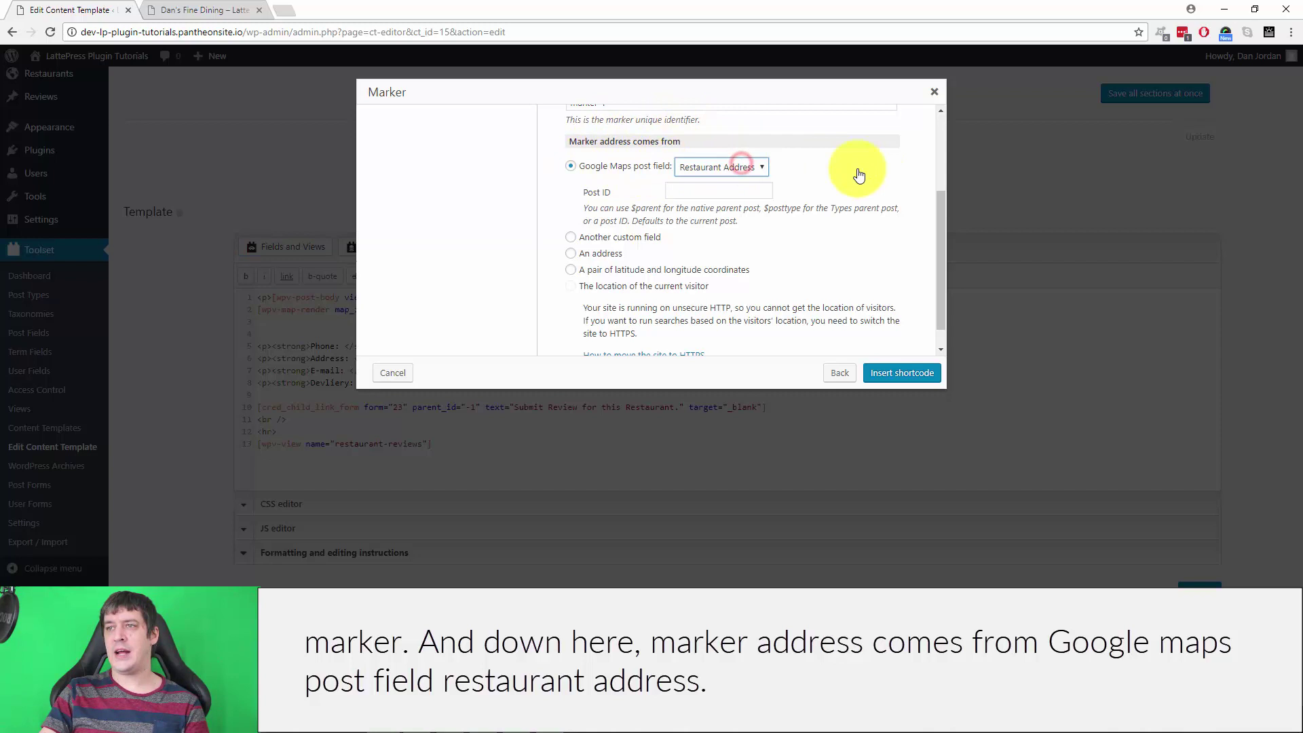
pyautogui.scroll(-1, 865, 300)
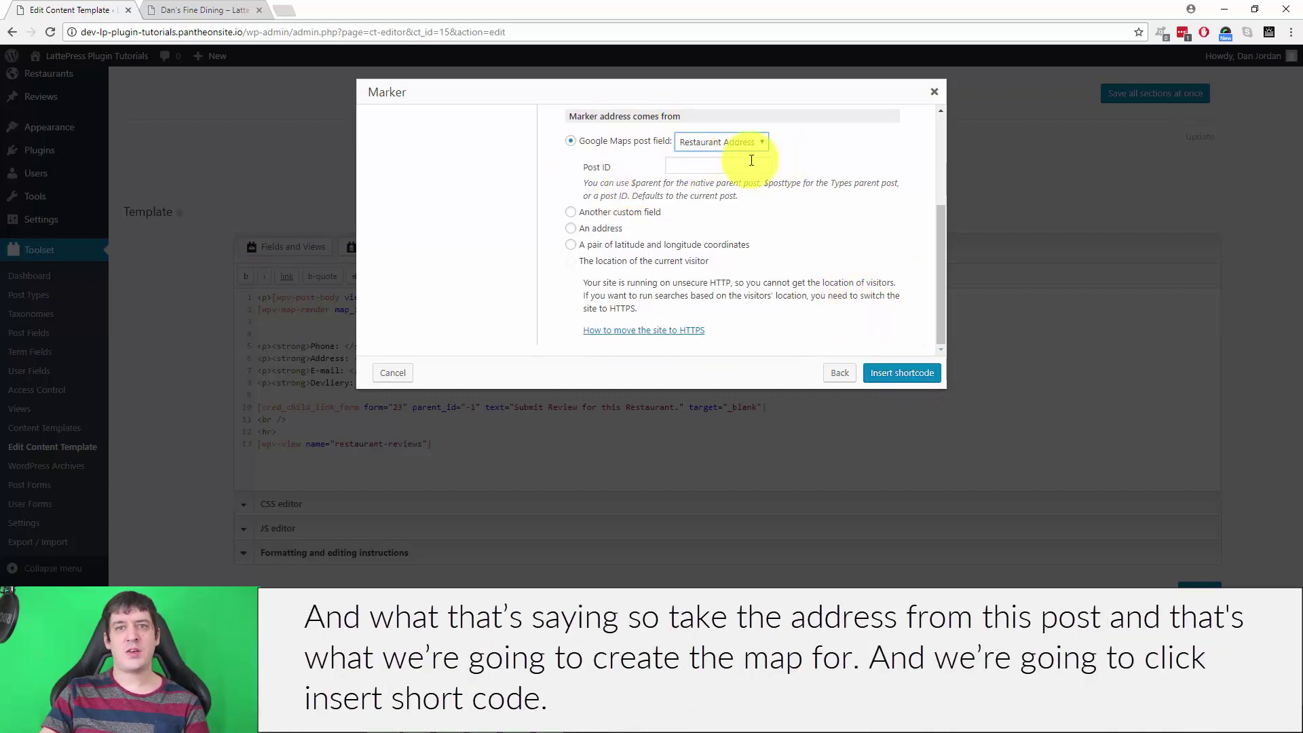
pyautogui.click(892, 373)
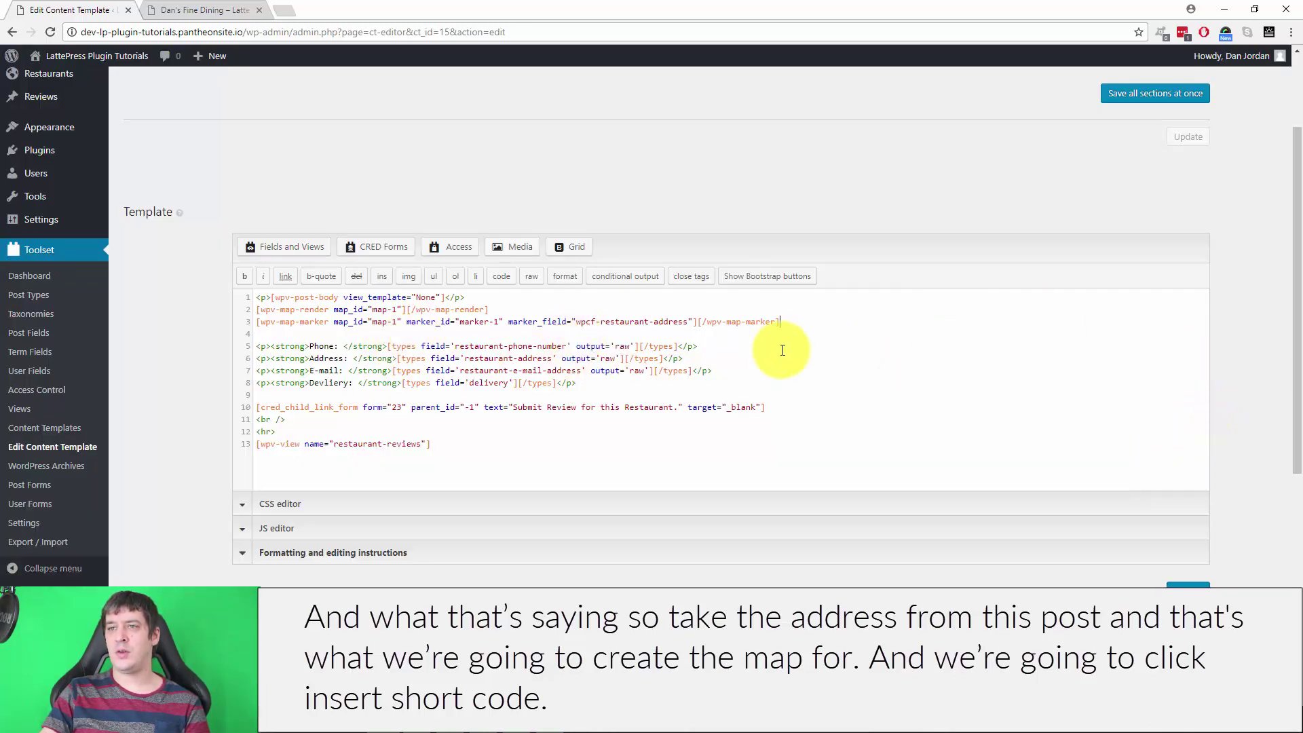
pyautogui.press('Delete')
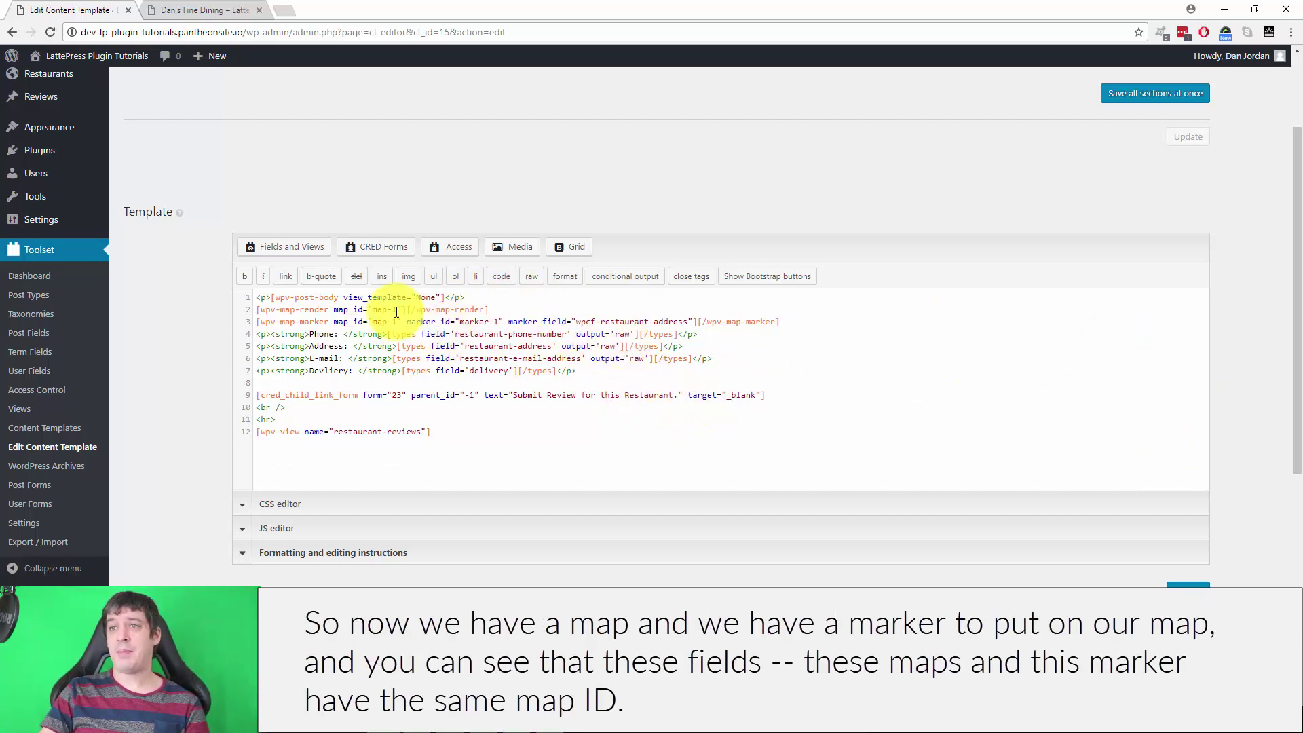
# - Check the map-1 ID in the map shortcode, then add a blank line after the restaurant-reviews view code
pyautogui.click(370, 308)
pyautogui.moveTo(399, 310); pyautogui.dragTo(373, 309)
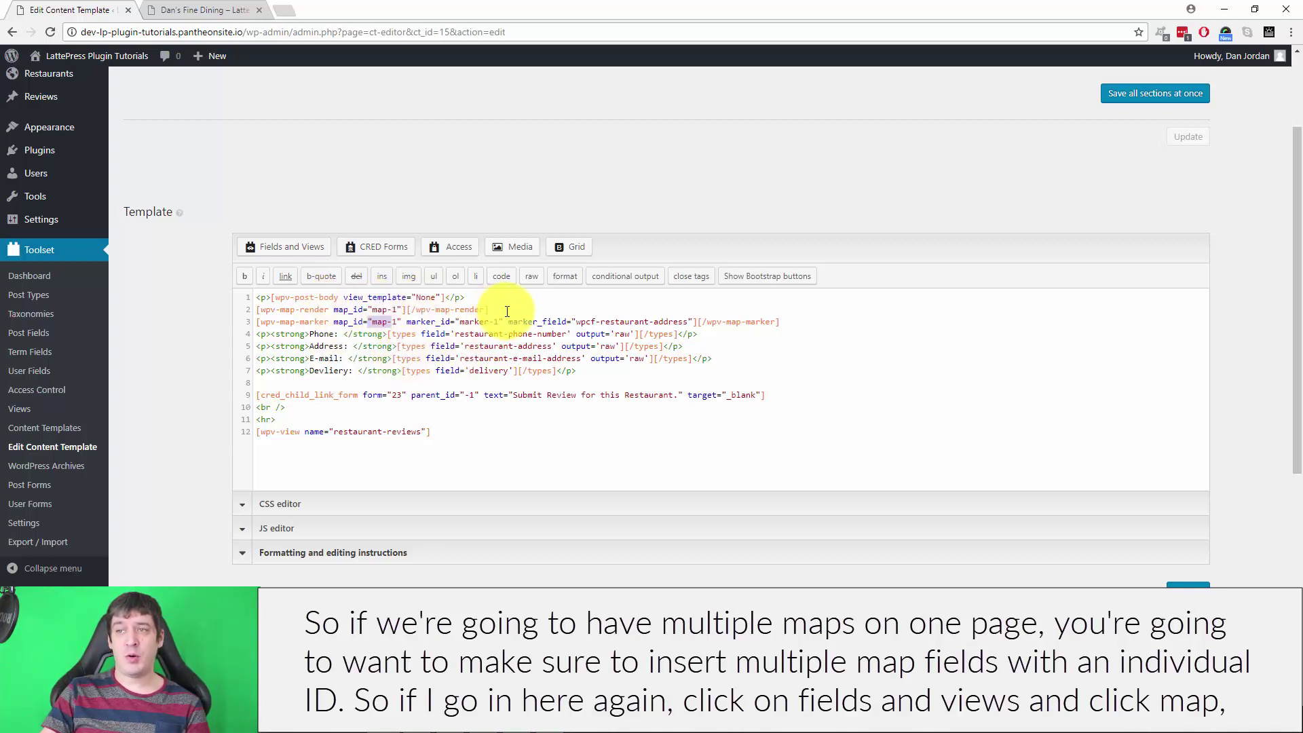
pyautogui.moveTo(509, 310); pyautogui.dragTo(262, 309)
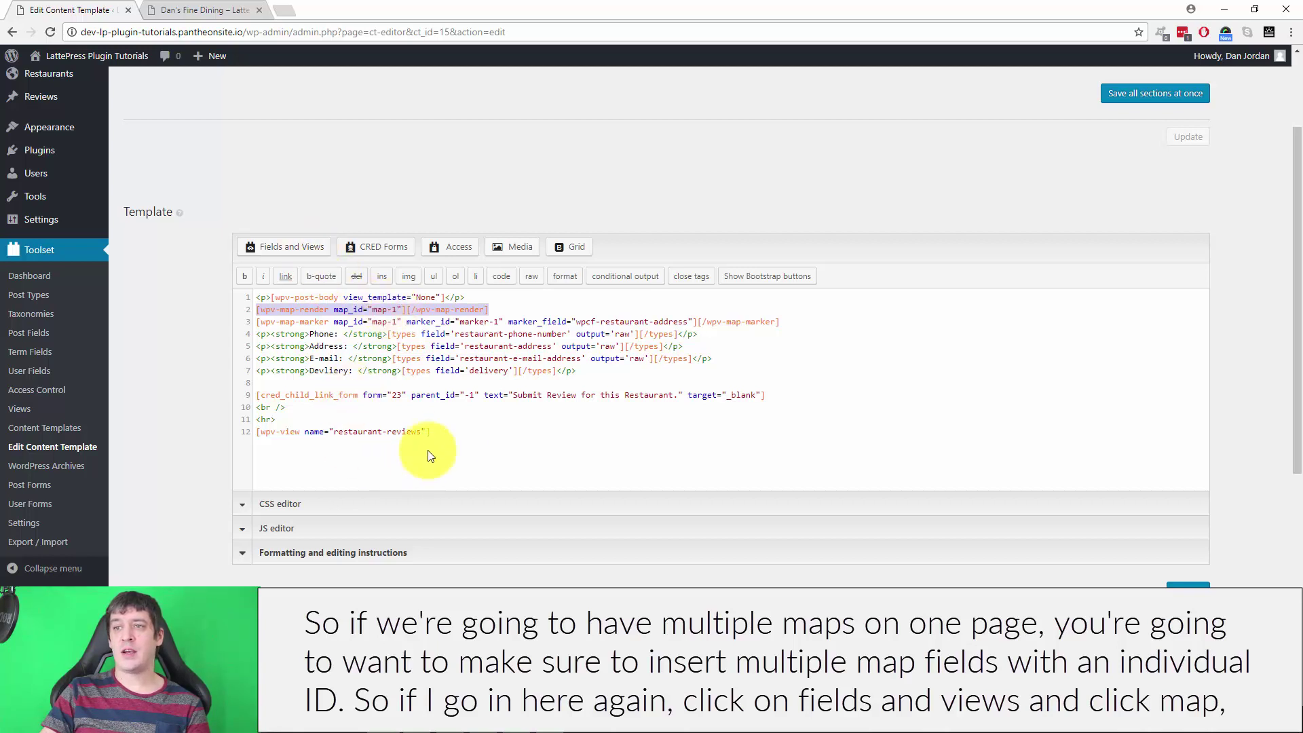
pyautogui.click(456, 452)
pyautogui.press('Return')
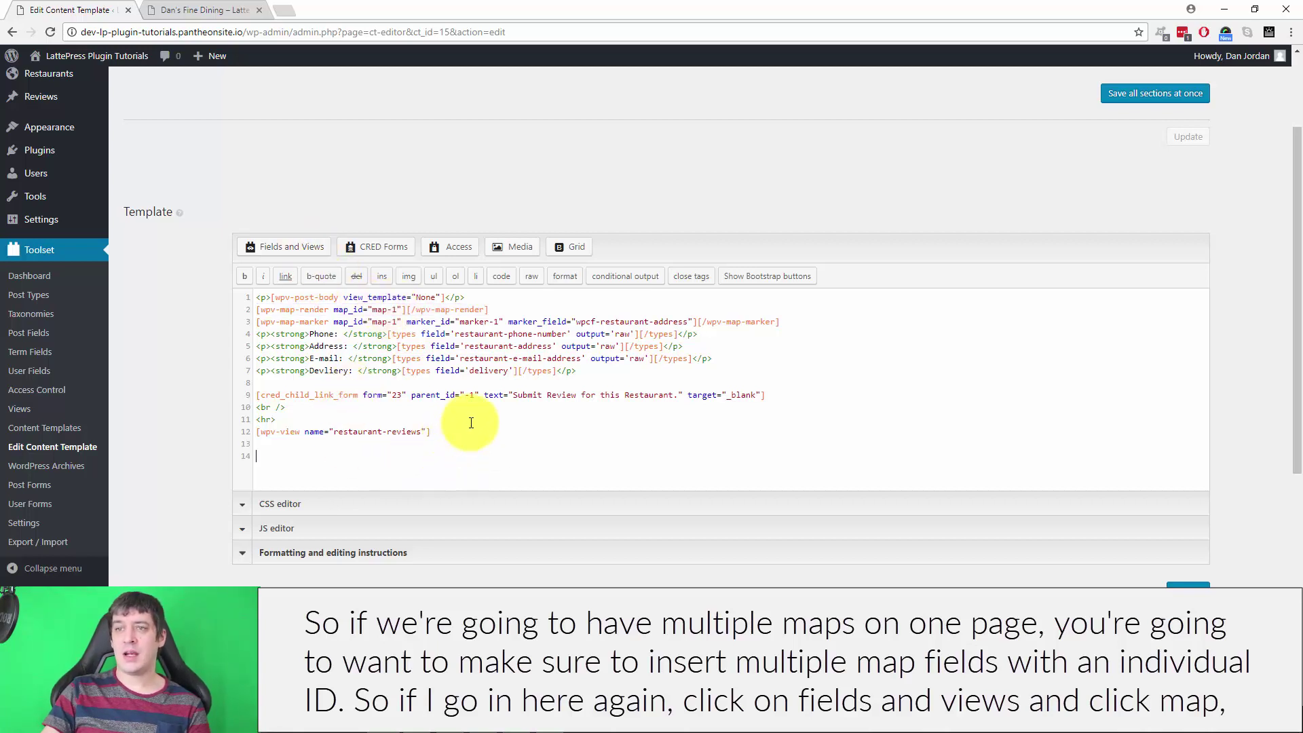
pyautogui.click(292, 248)
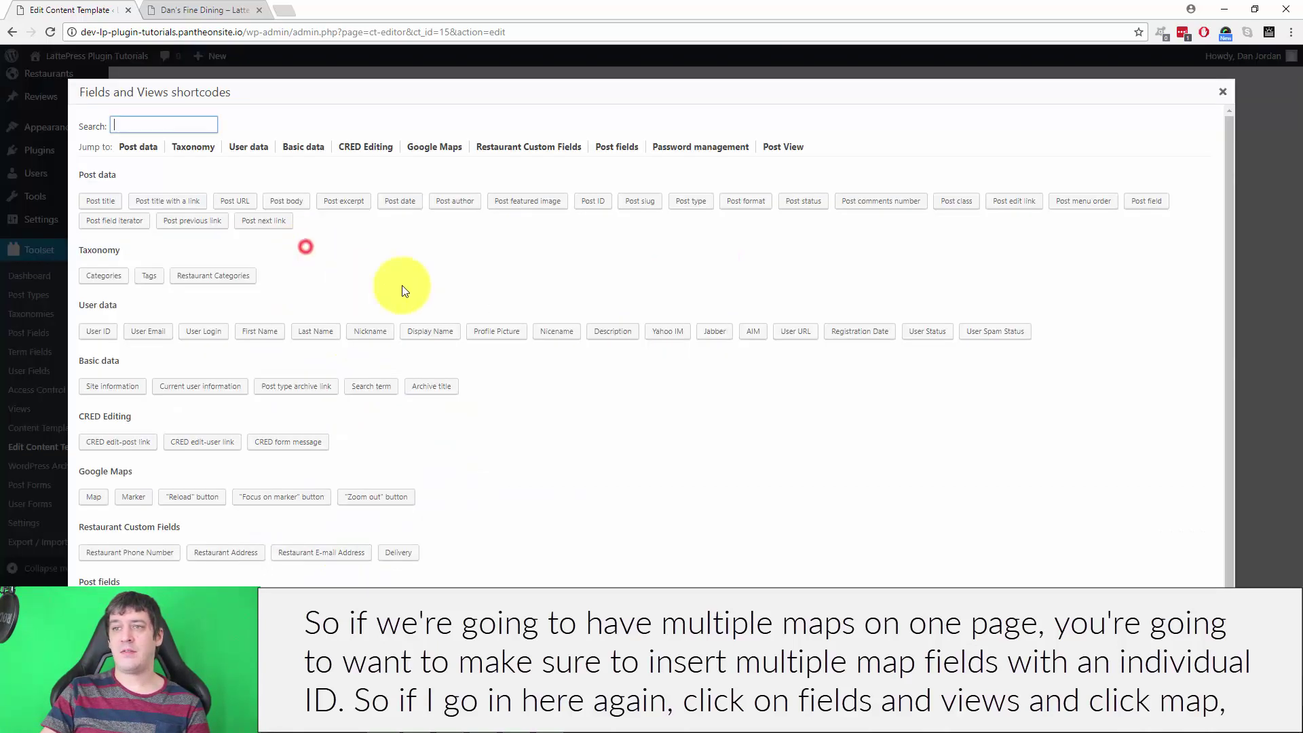
# - Start a second Google map, note its map-2 ID, and cancel without inserting it
pyautogui.click(88, 499)
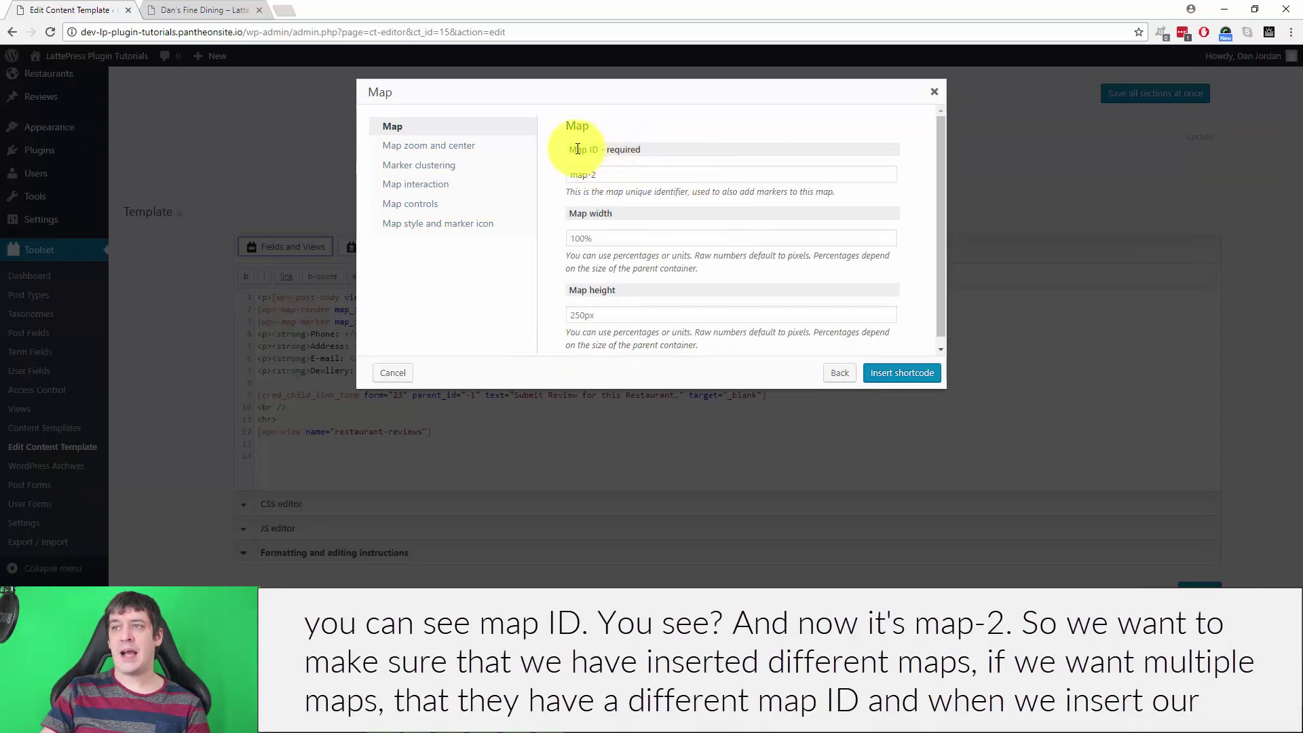
pyautogui.moveTo(597, 175); pyautogui.dragTo(553, 181)
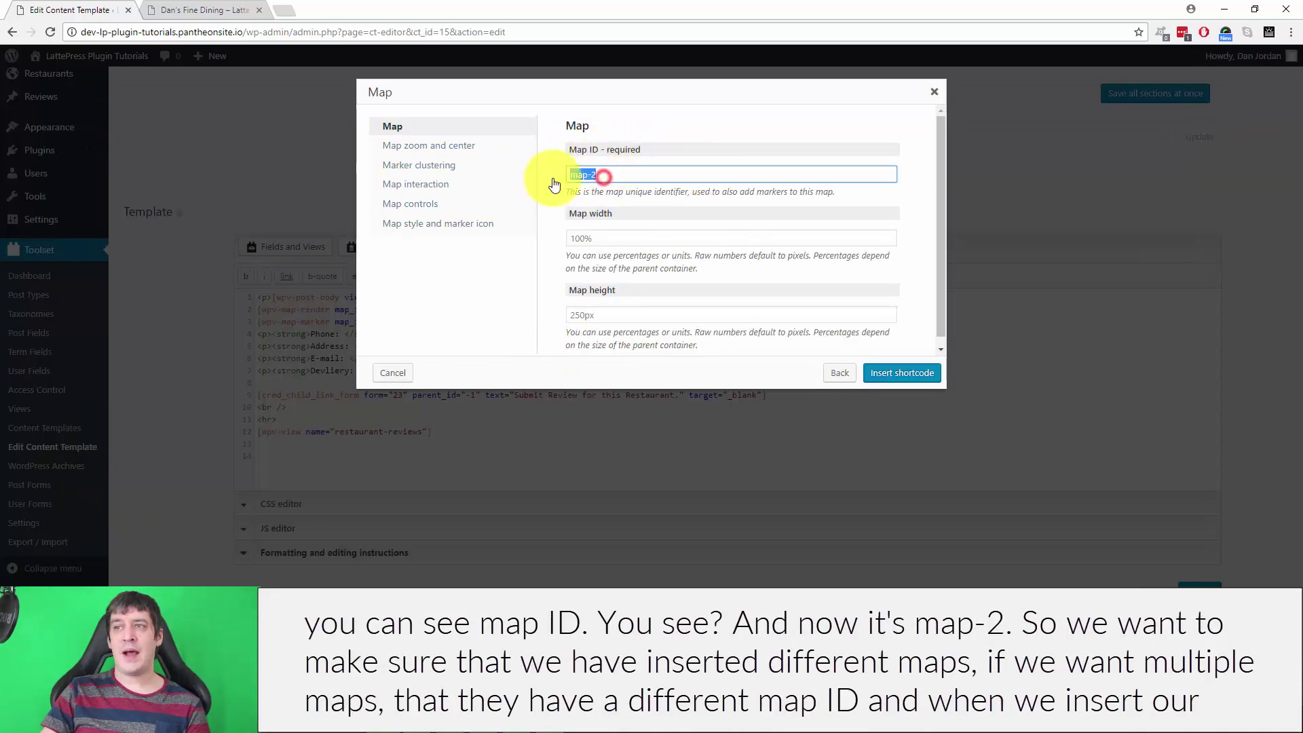
pyautogui.click(847, 374)
pyautogui.click(1226, 95)
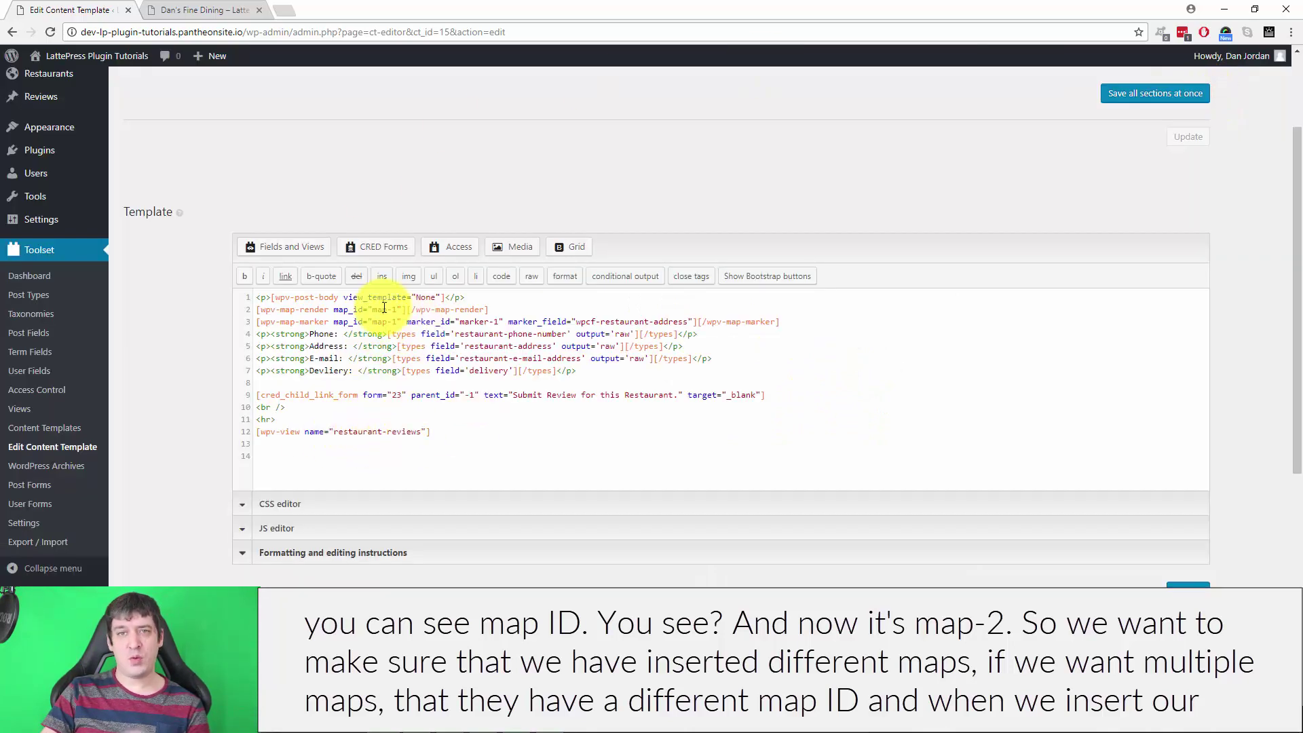
# - Confirm the map and marker both use map_id map-1, then save the template
pyautogui.moveTo(336, 309); pyautogui.dragTo(382, 304)
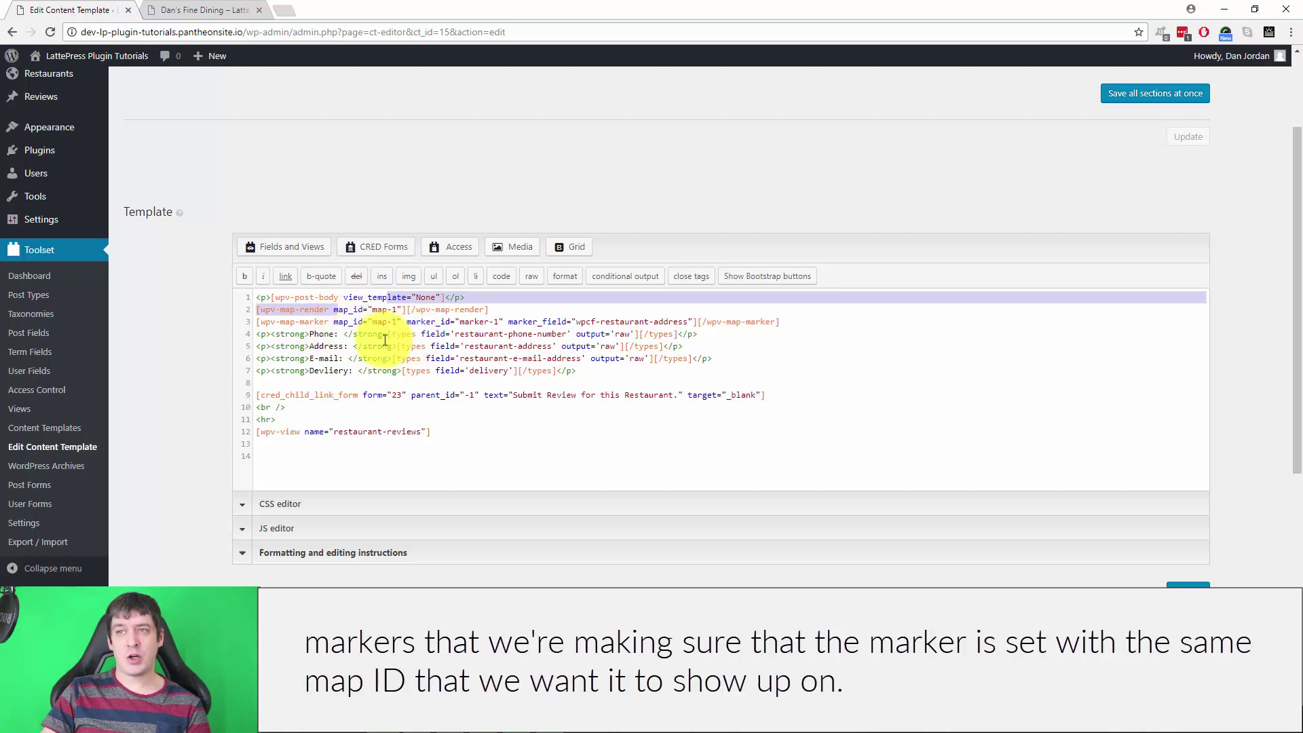
pyautogui.click(374, 319)
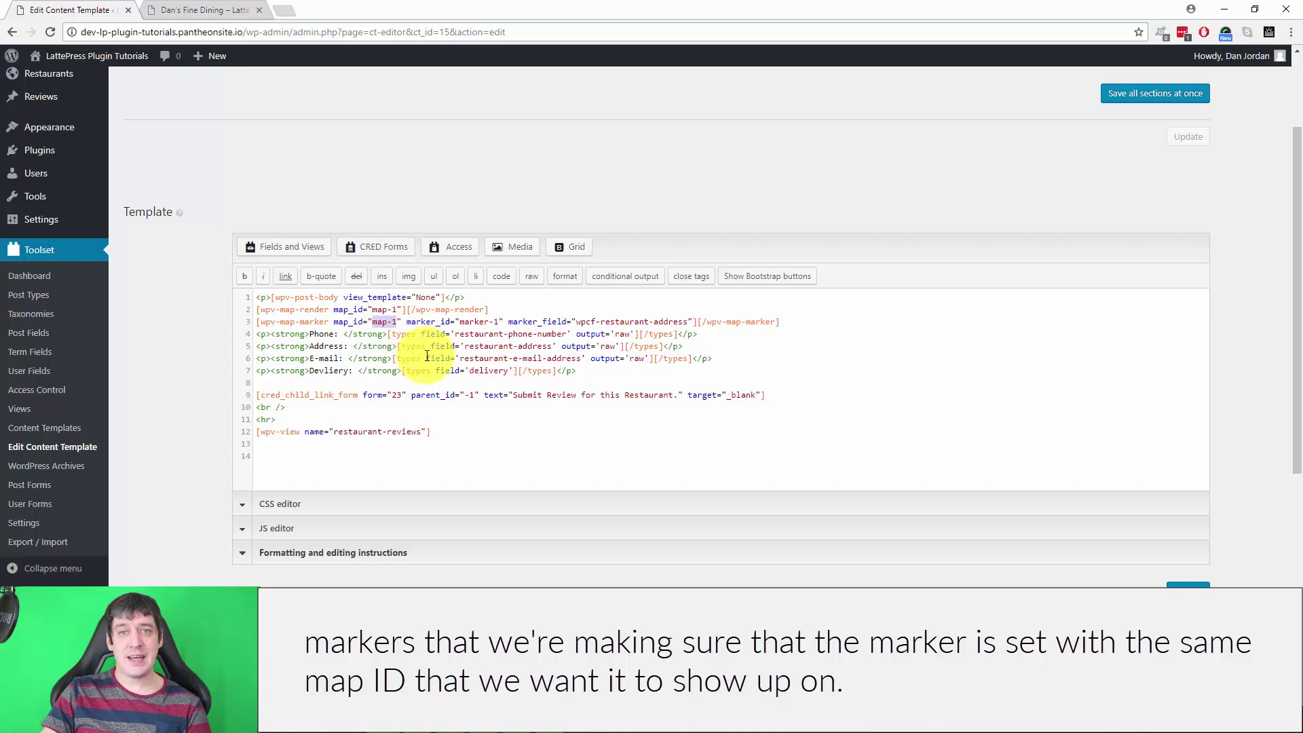
pyautogui.click(1185, 583)
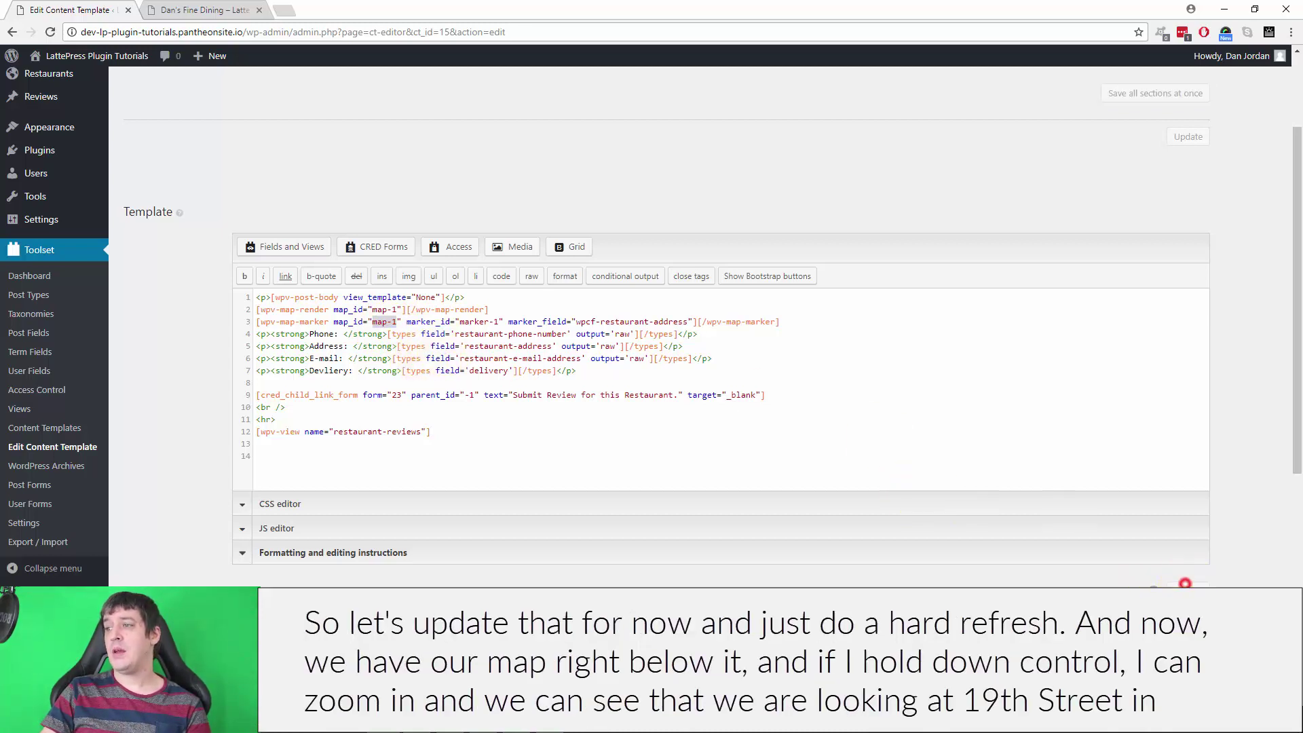
# - On the Dan's Fine Dining page, verify the map pins the restaurant at 19th St. Watervliet
pyautogui.click(219, 7)
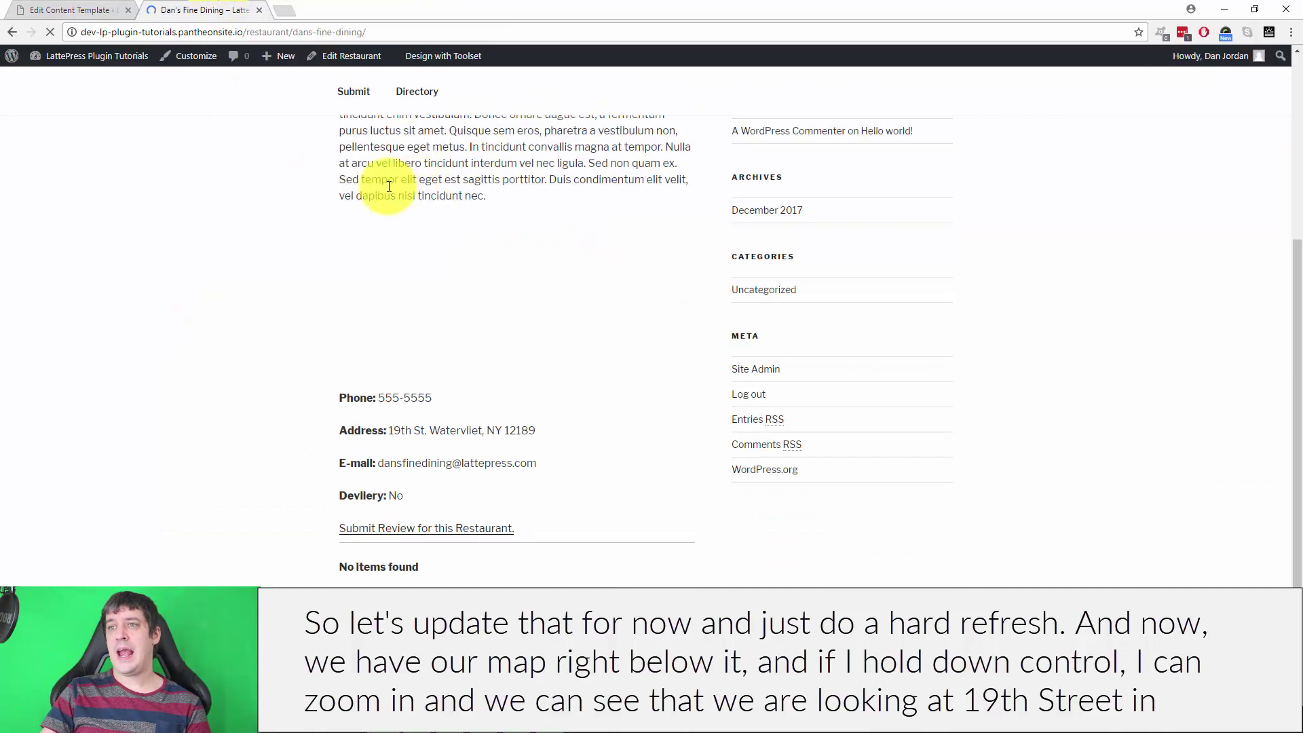
pyautogui.scroll(-1, 917, 398)
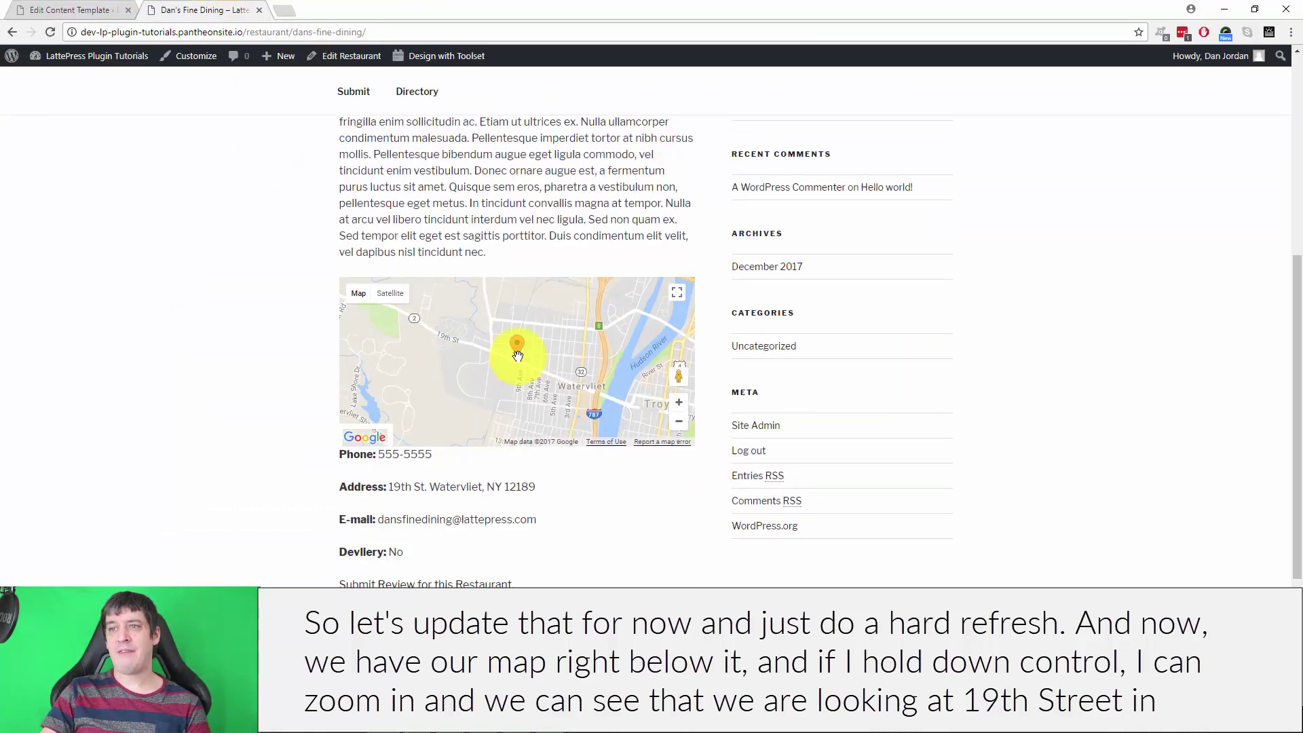
pyautogui.scroll(1, 546, 448)
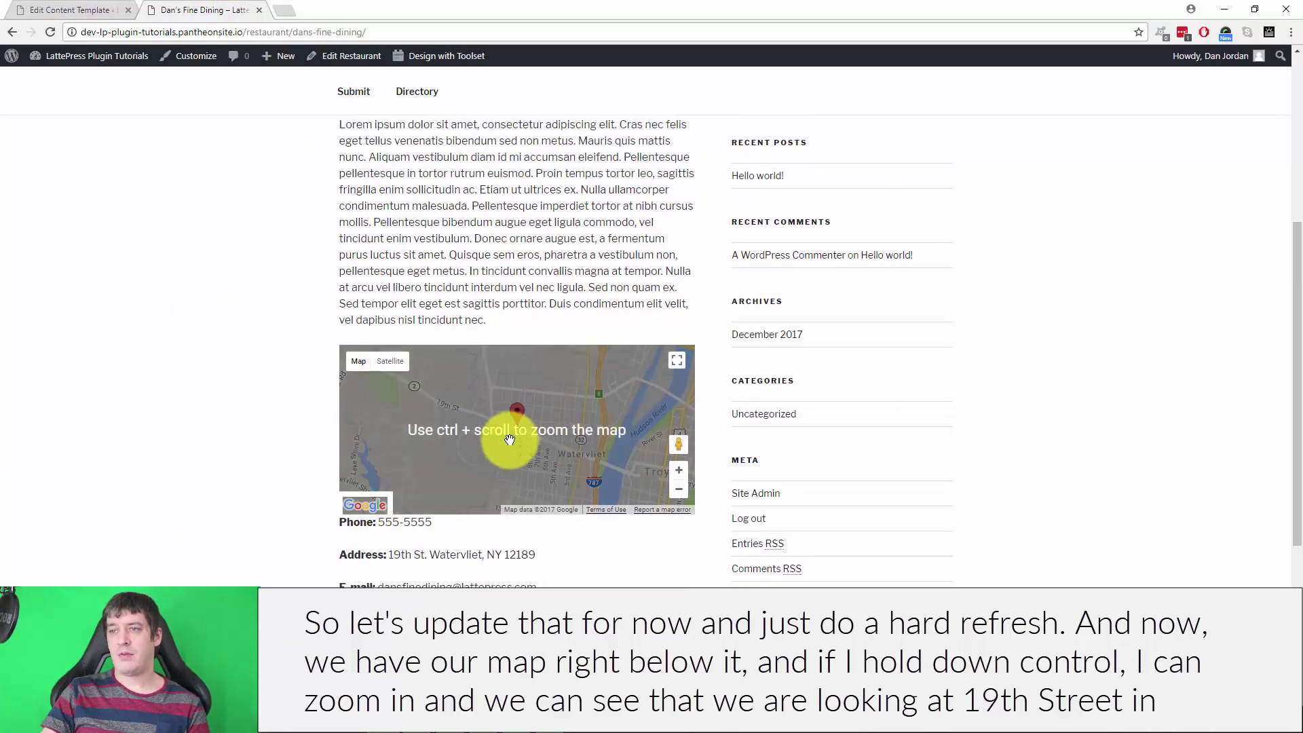
pyautogui.keyDown('ctrl'); pyautogui.scroll(5, 509, 439); pyautogui.keyUp('ctrl')
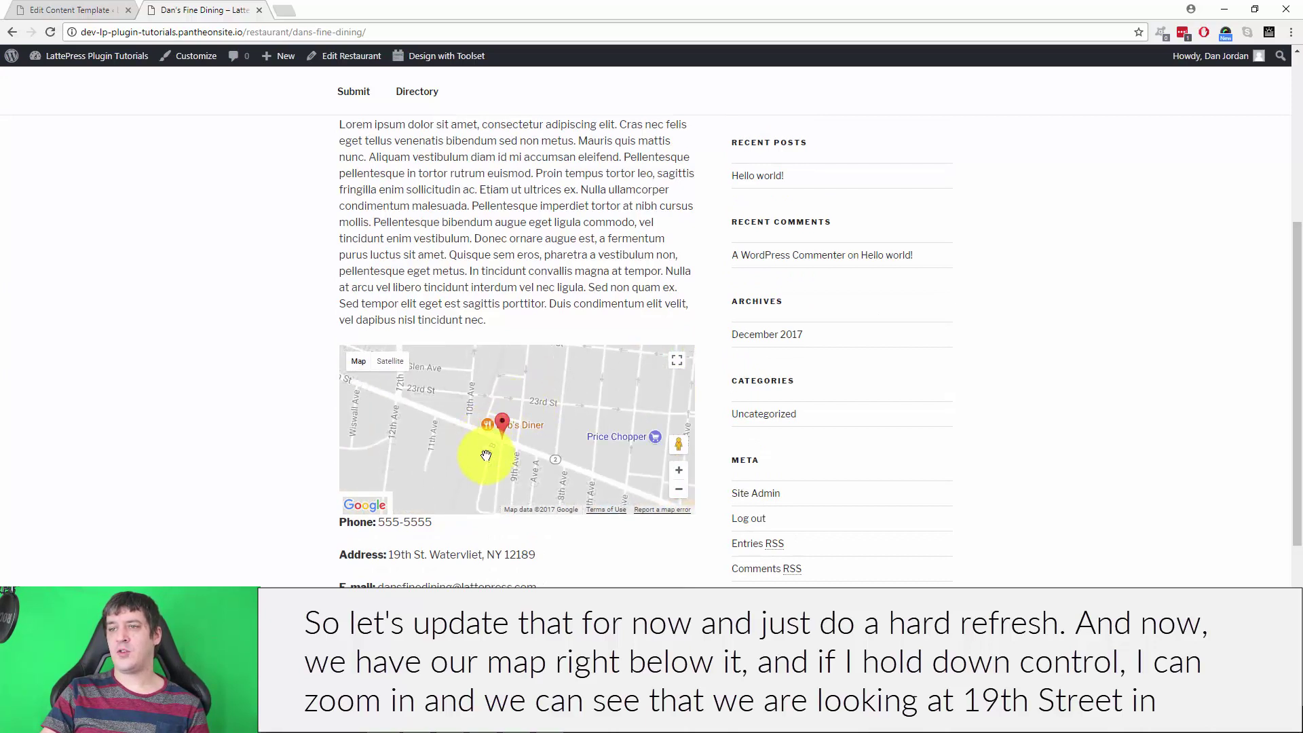
pyautogui.keyDown('ctrl'); pyautogui.scroll(1, 486, 454); pyautogui.keyUp('ctrl')
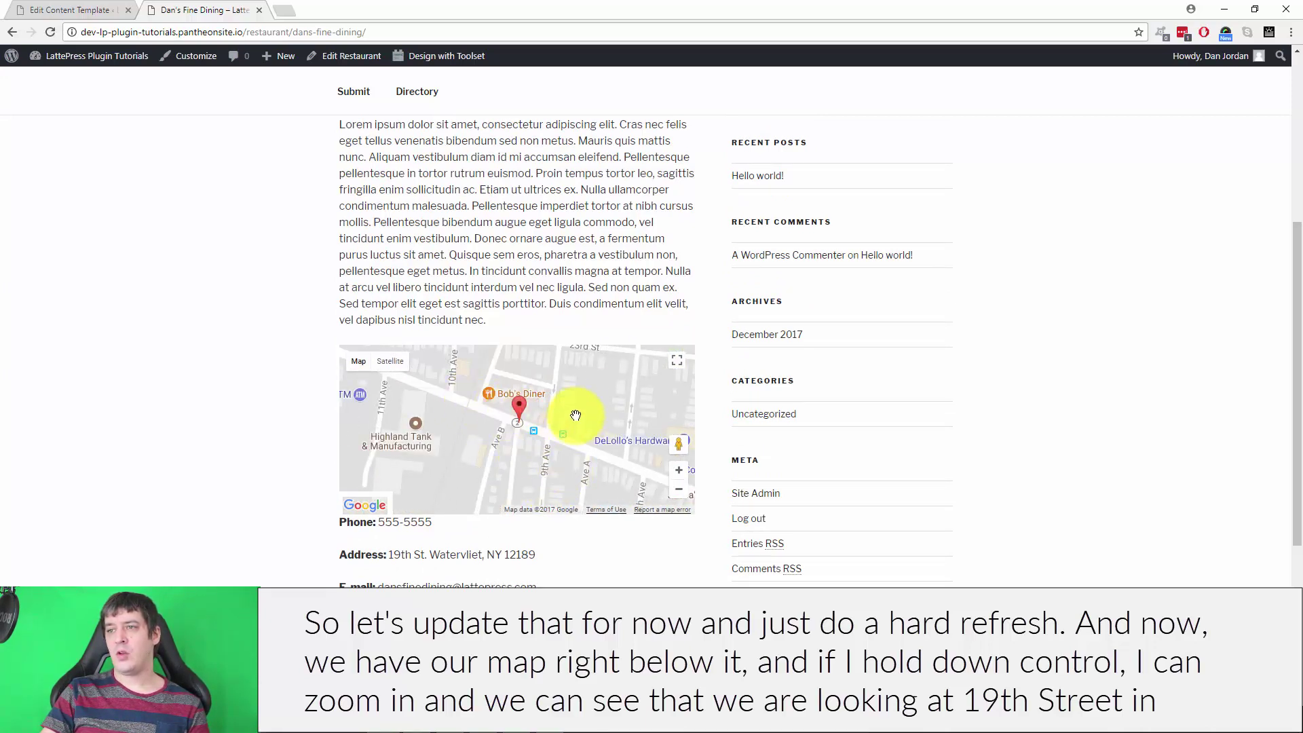
pyautogui.moveTo(575, 416)
pyautogui.mouseDown()
pyautogui.moveTo(574, 448)
pyautogui.moveTo(614, 443)
pyautogui.mouseUp()
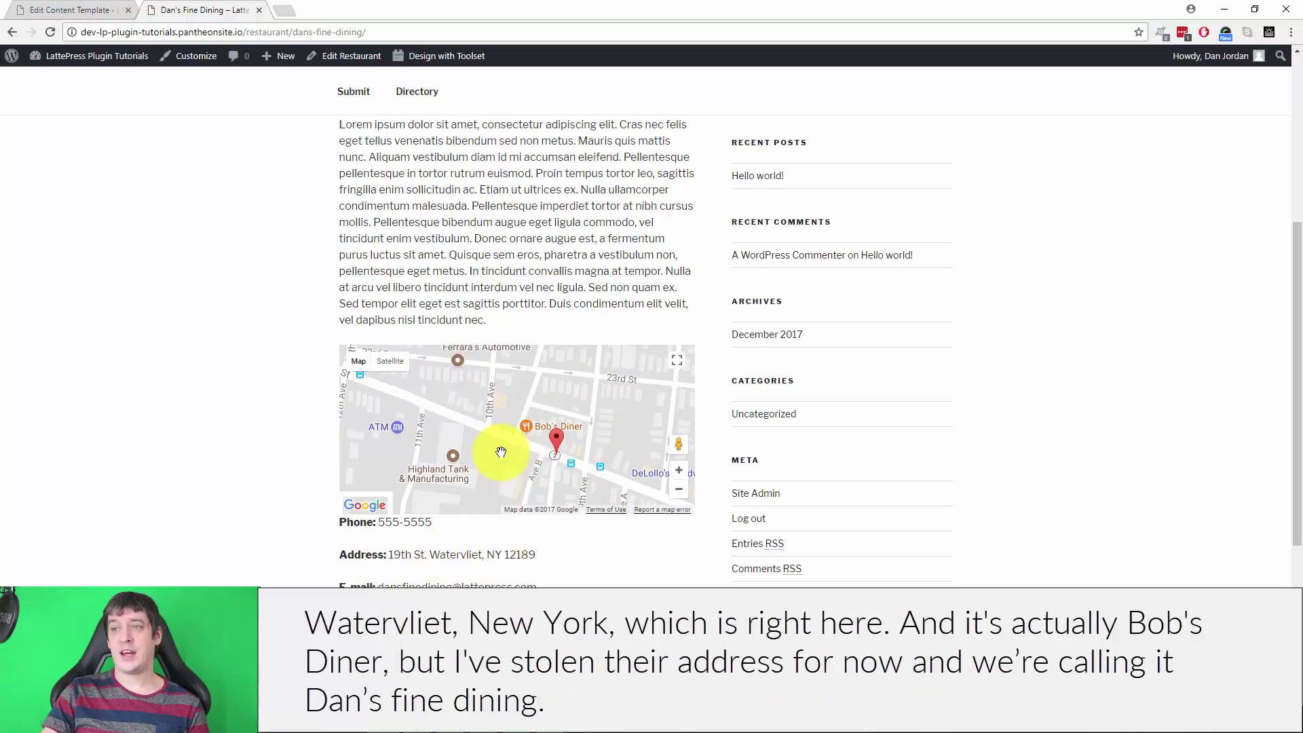
pyautogui.scroll(3, 611, 210)
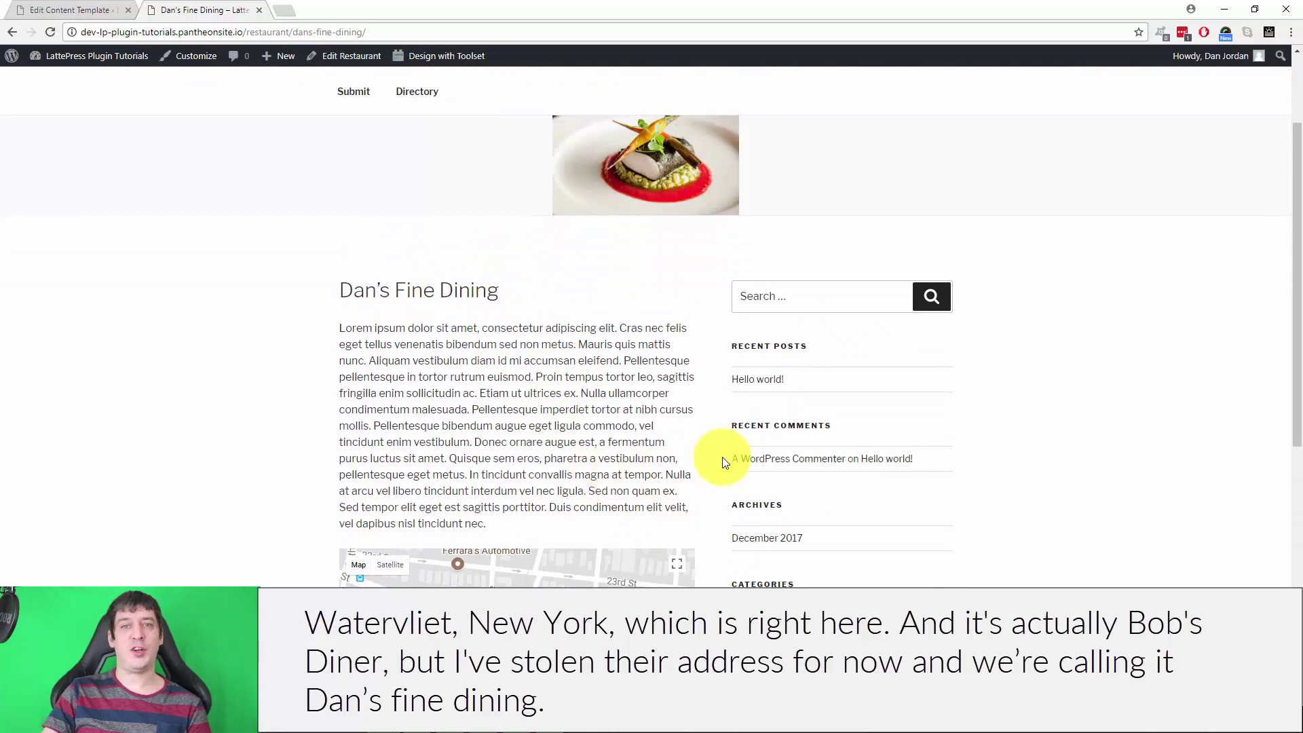
pyautogui.scroll(-3, 1053, 480)
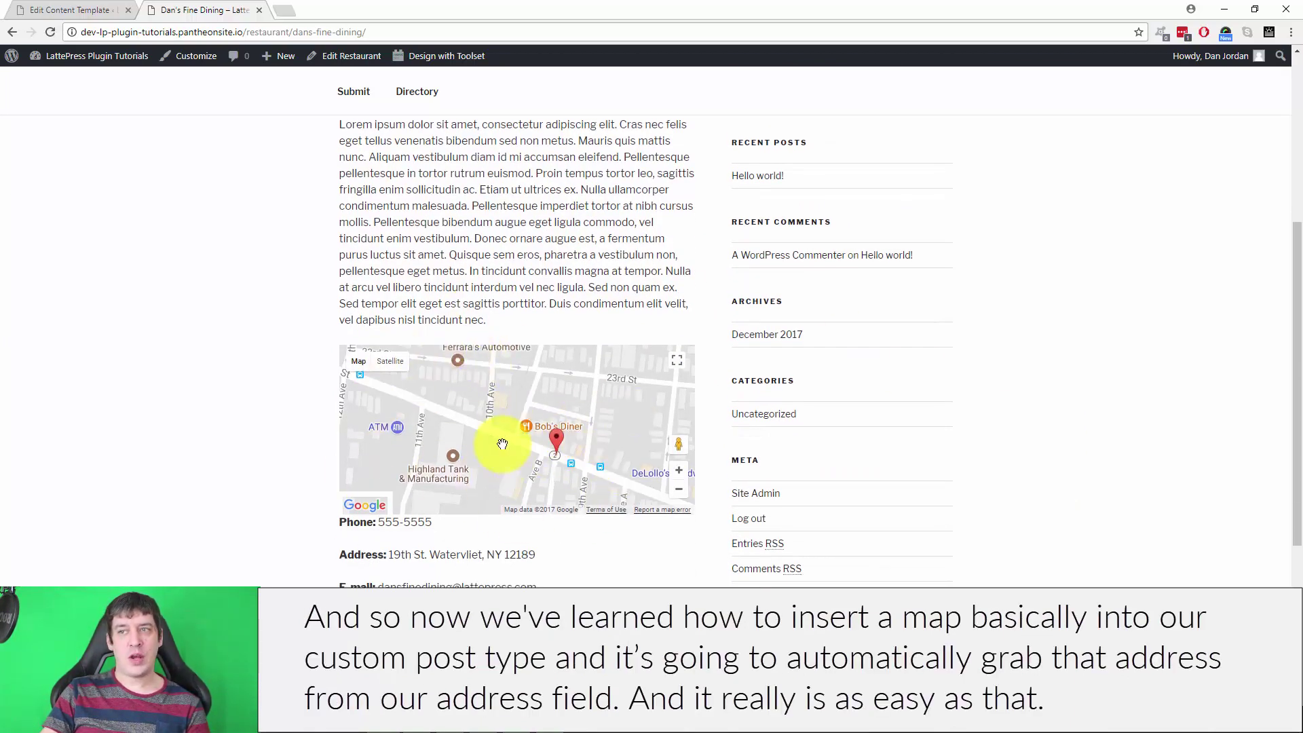
pyautogui.scroll(-3, 548, 436)
pyautogui.scroll(2, 538, 355)
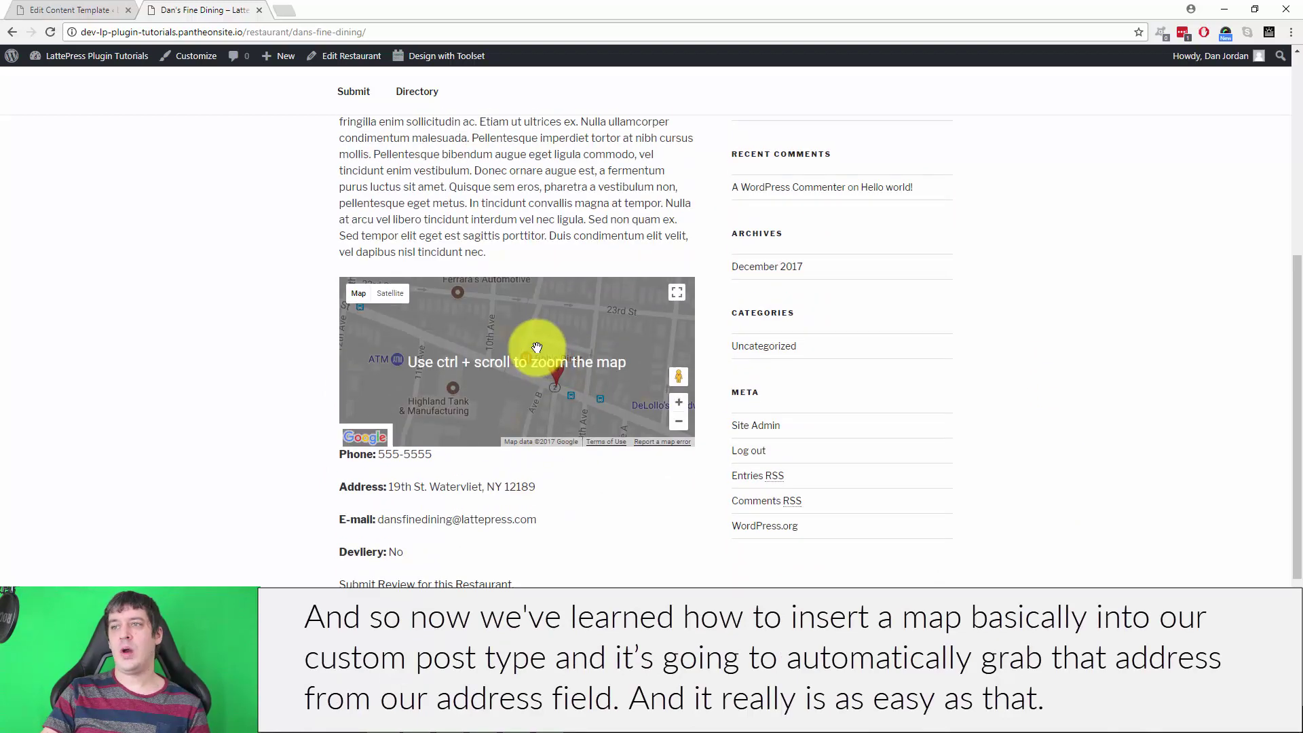
pyautogui.keyDown('ctrl'); pyautogui.scroll(-1, 568, 372); pyautogui.keyUp('ctrl')
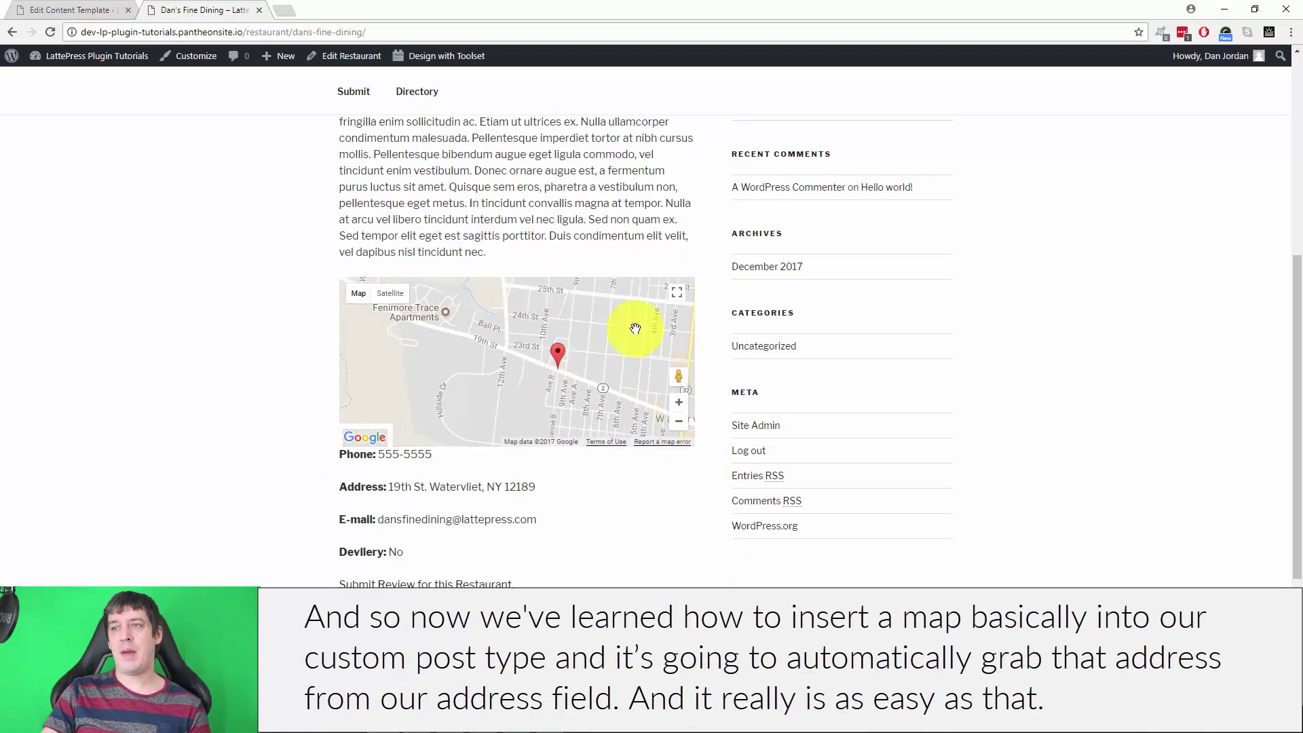
pyautogui.moveTo(336, 488); pyautogui.dragTo(656, 594)
pyautogui.click(41, 10)
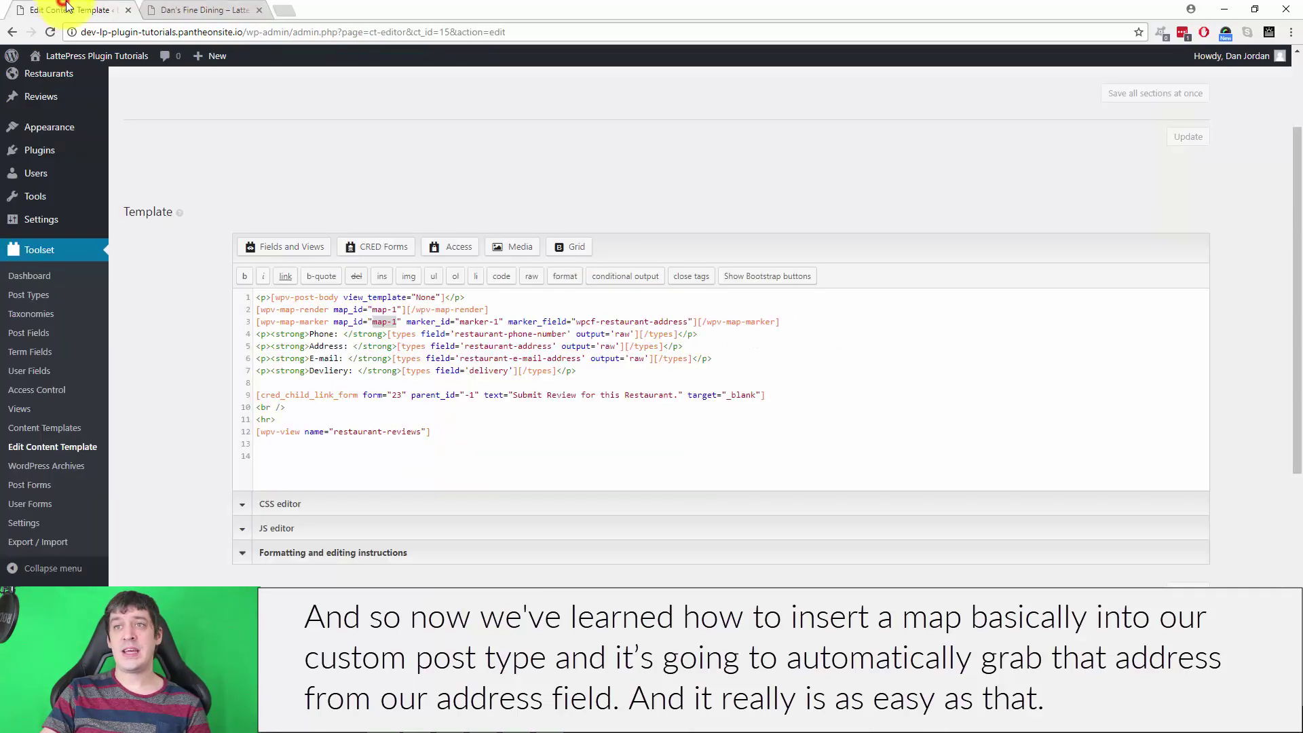
# - Open the Views list, then check the Restaurant Directory page, which still shows no map
pyautogui.click(55, 406)
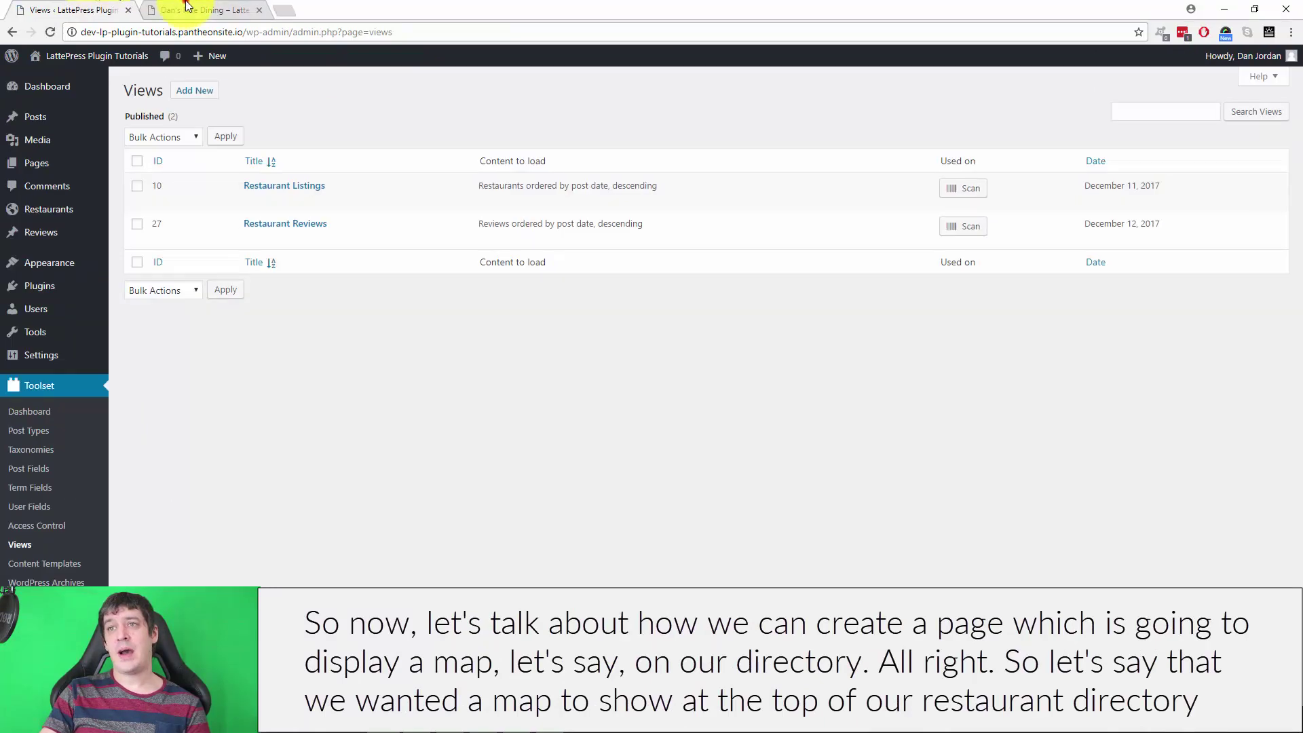
pyautogui.click(195, 10)
pyautogui.scroll(6, 468, 380)
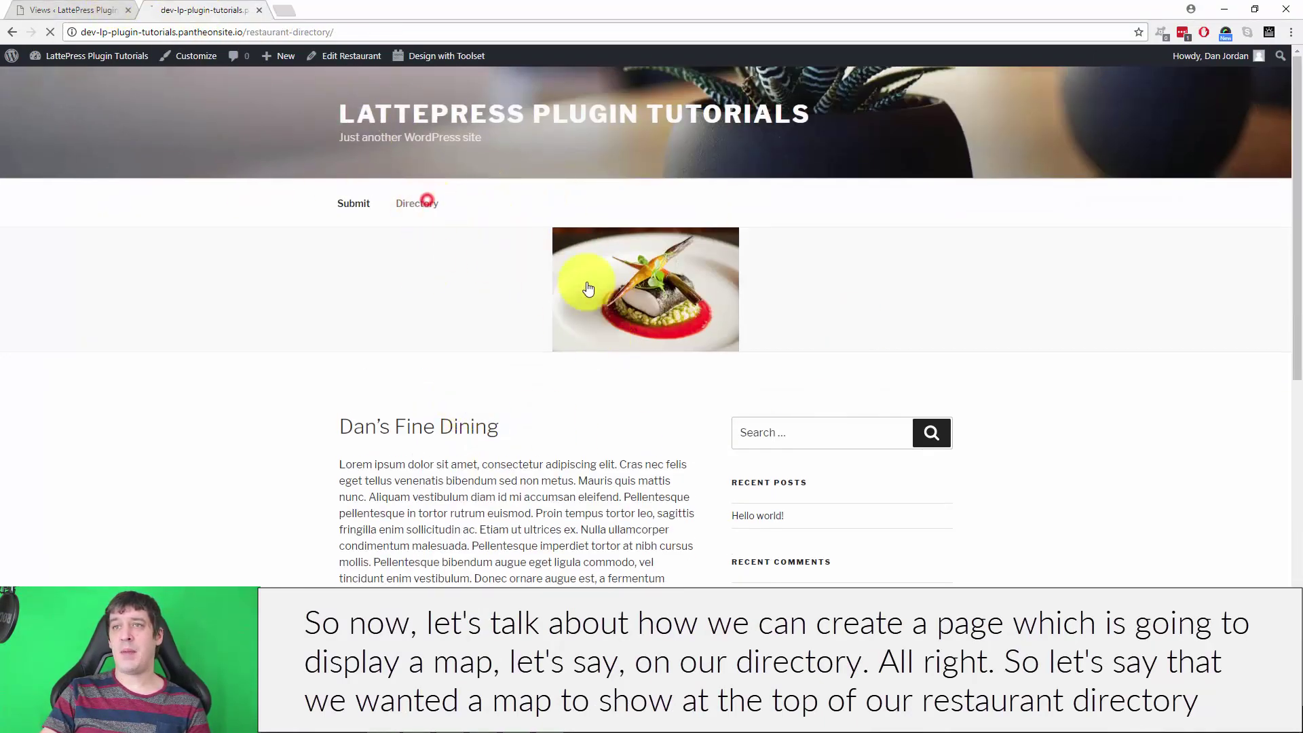
pyautogui.click(417, 203)
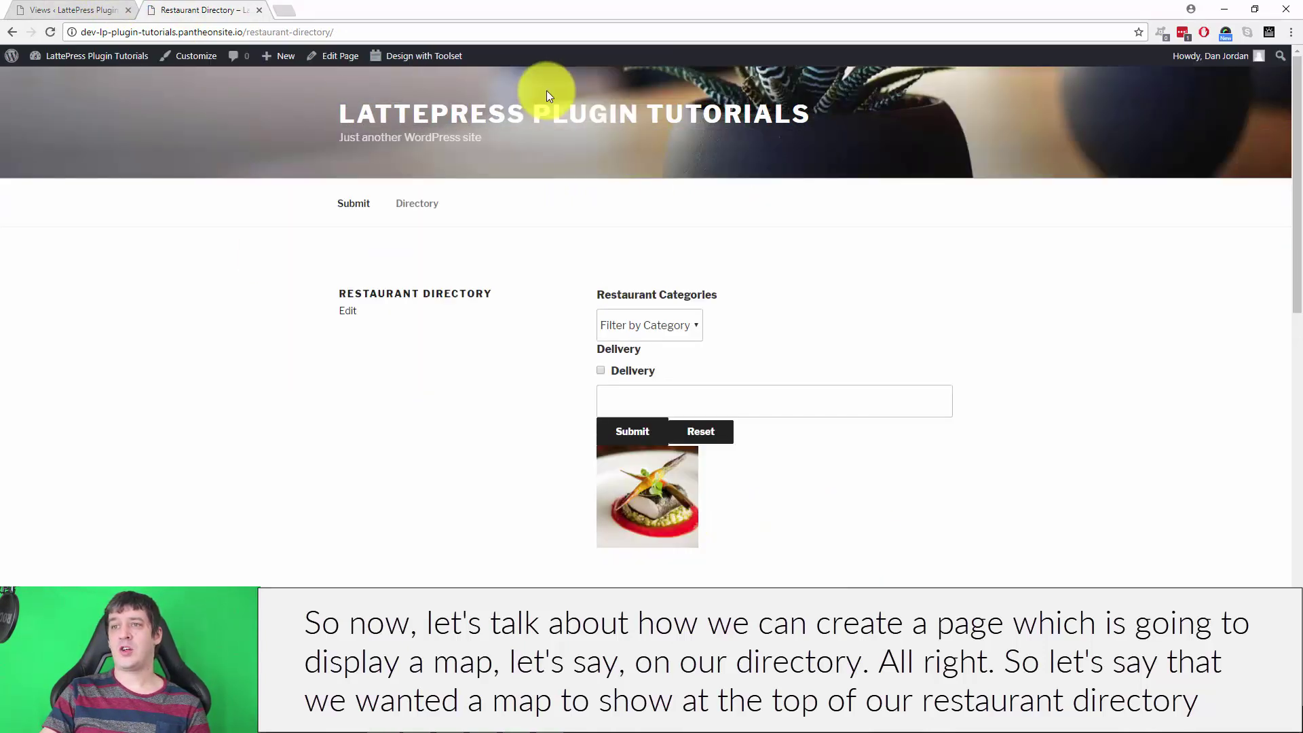
pyautogui.scroll(-5, 848, 341)
pyautogui.scroll(4, 848, 341)
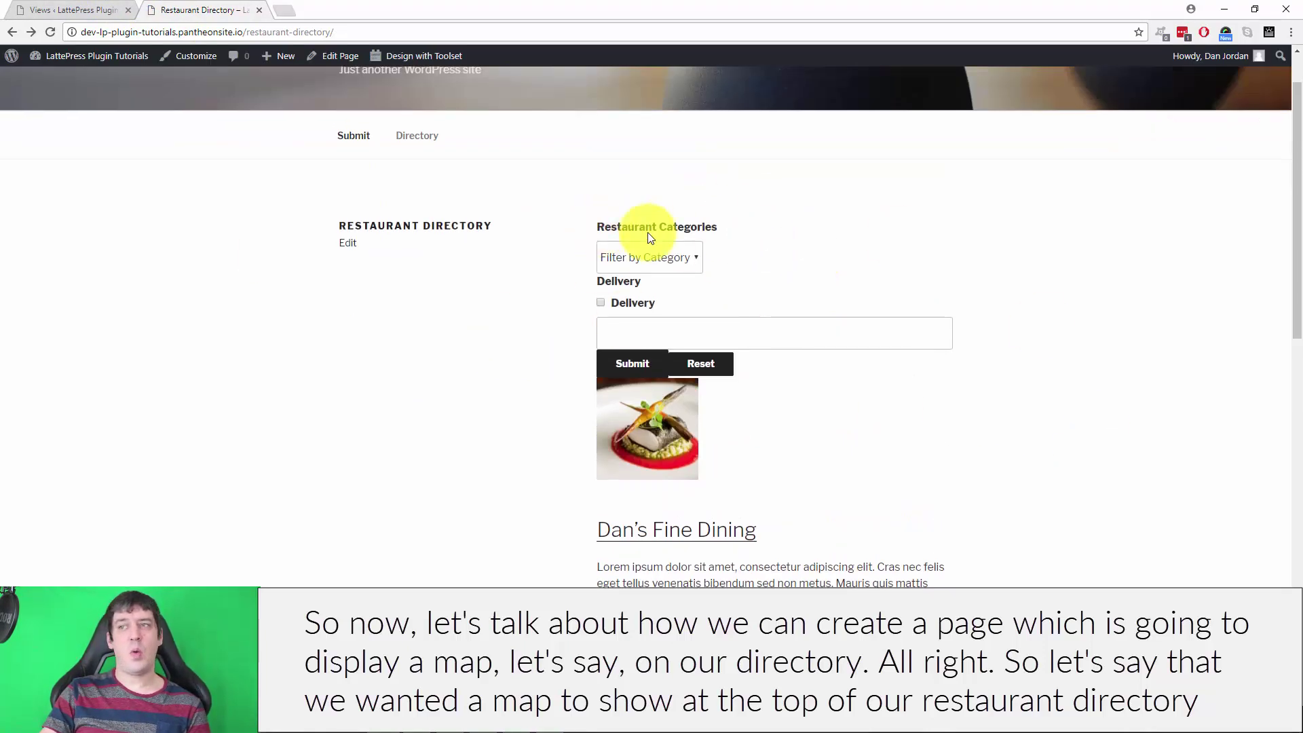
pyautogui.scroll(1, 1015, 366)
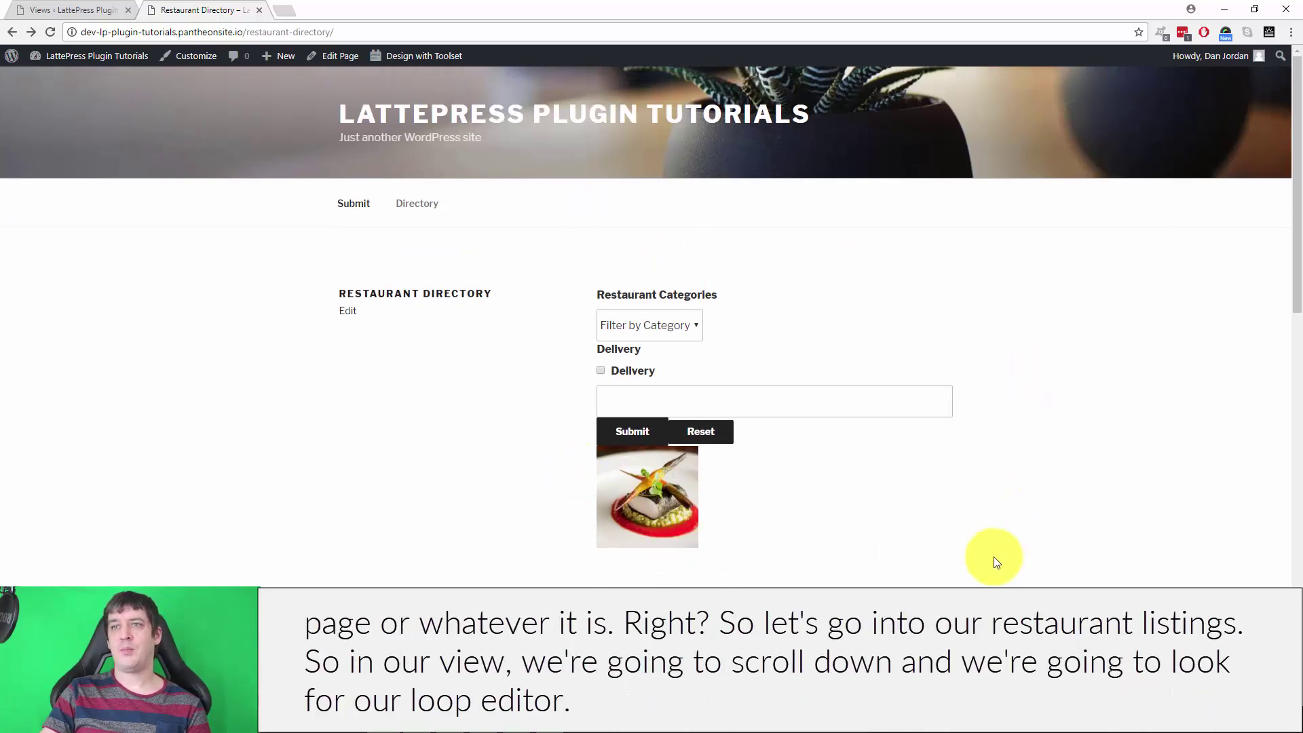
pyautogui.click(30, 7)
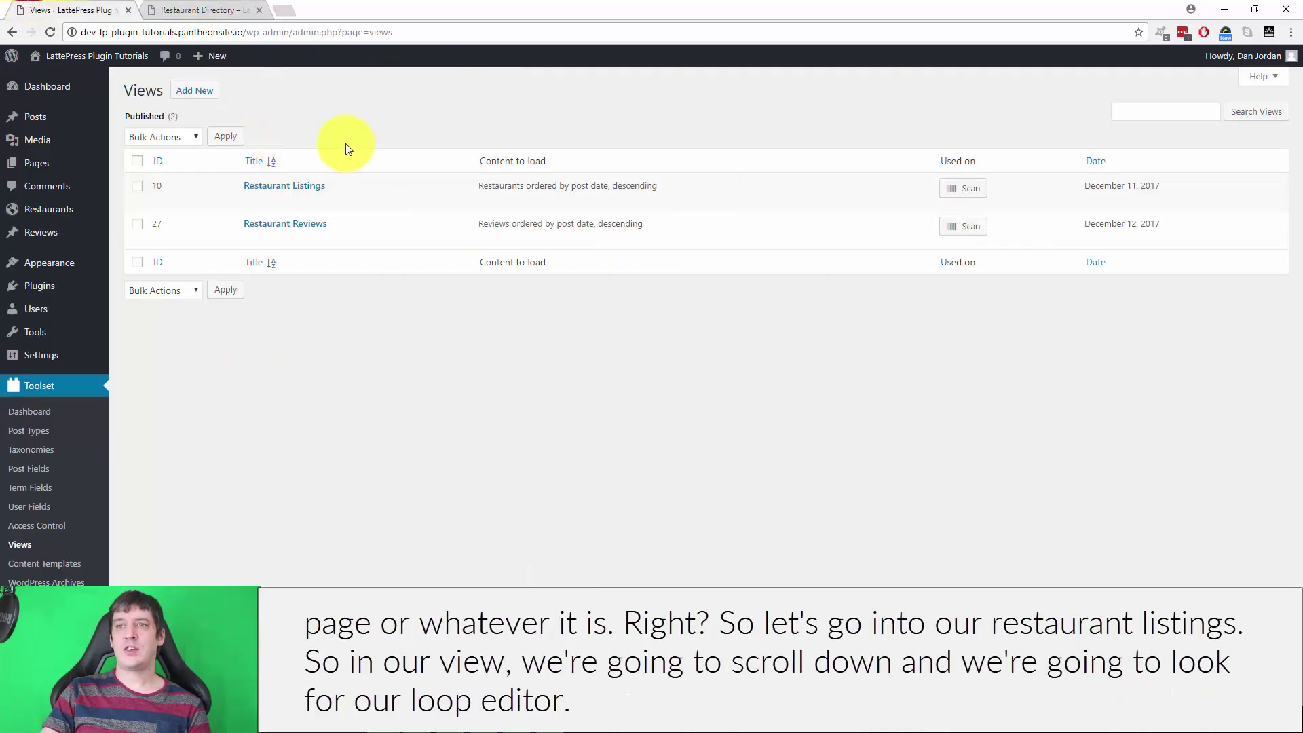
# - Open the Restaurant Listings view for editing and scroll to its Loop Output Editor
pyautogui.click(248, 199)
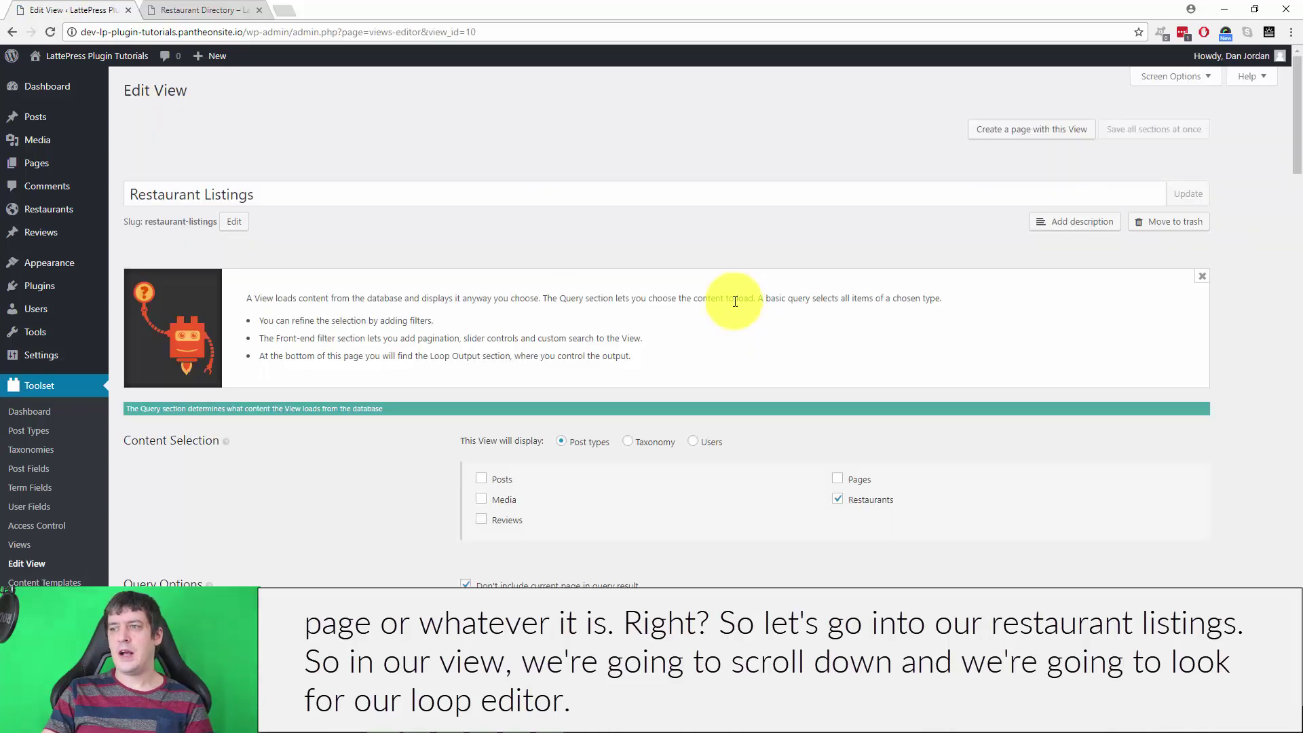
pyautogui.scroll(-12, 883, 336)
pyautogui.scroll(-7, 918, 327)
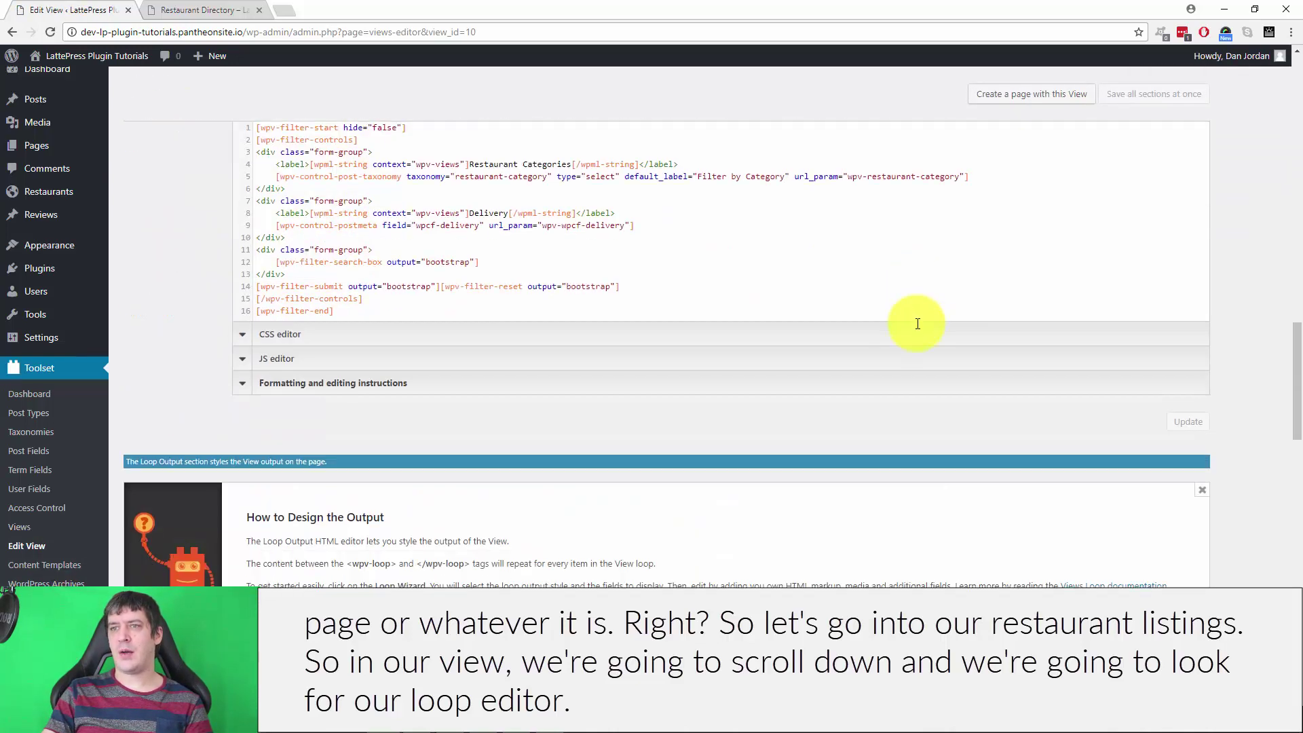
pyautogui.scroll(2, 918, 328)
pyautogui.scroll(6, 389, 401)
pyautogui.scroll(-15, 416, 401)
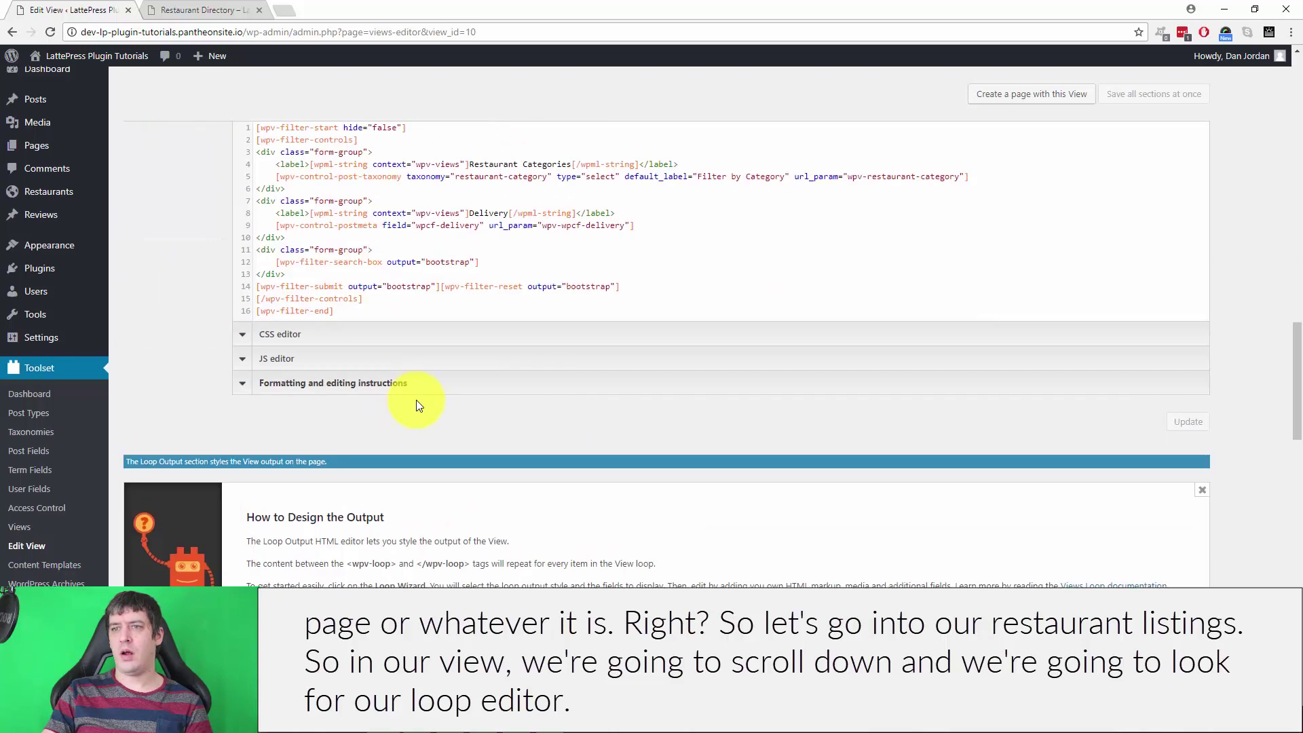
pyautogui.scroll(2, 543, 353)
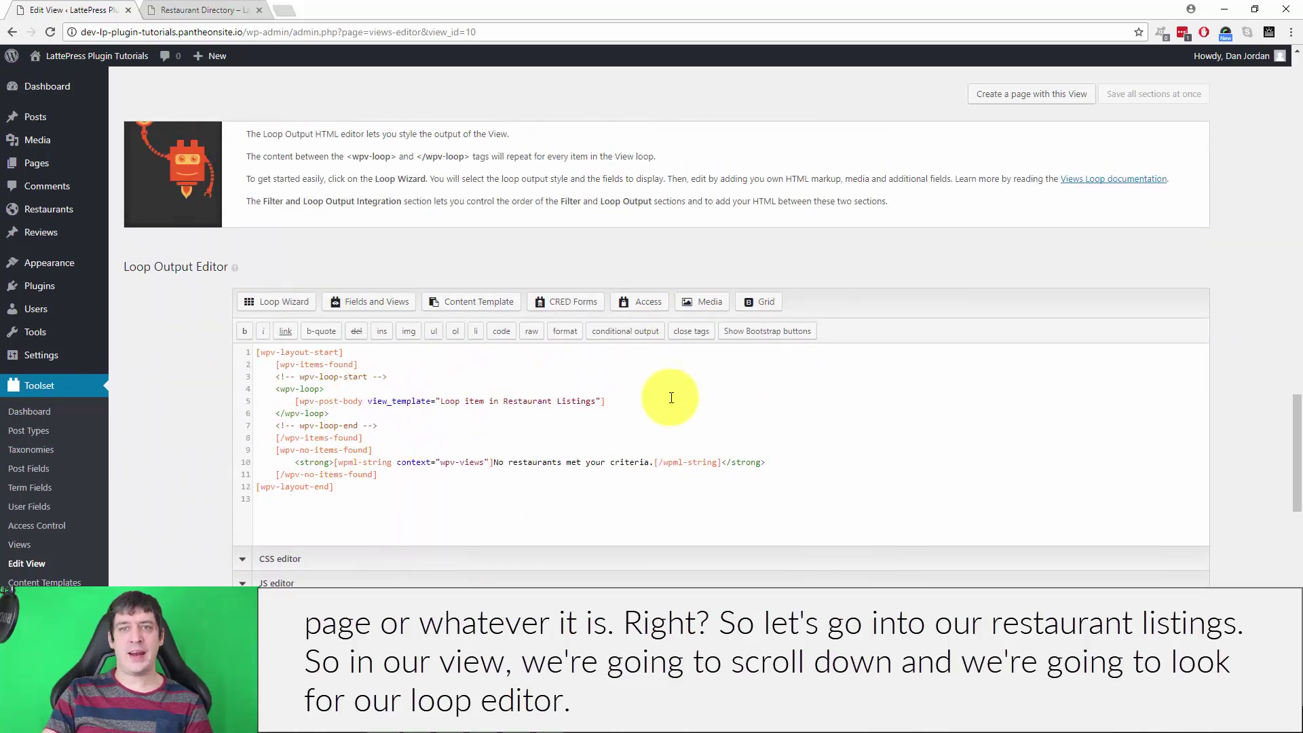
pyautogui.scroll(-6, 468, 380)
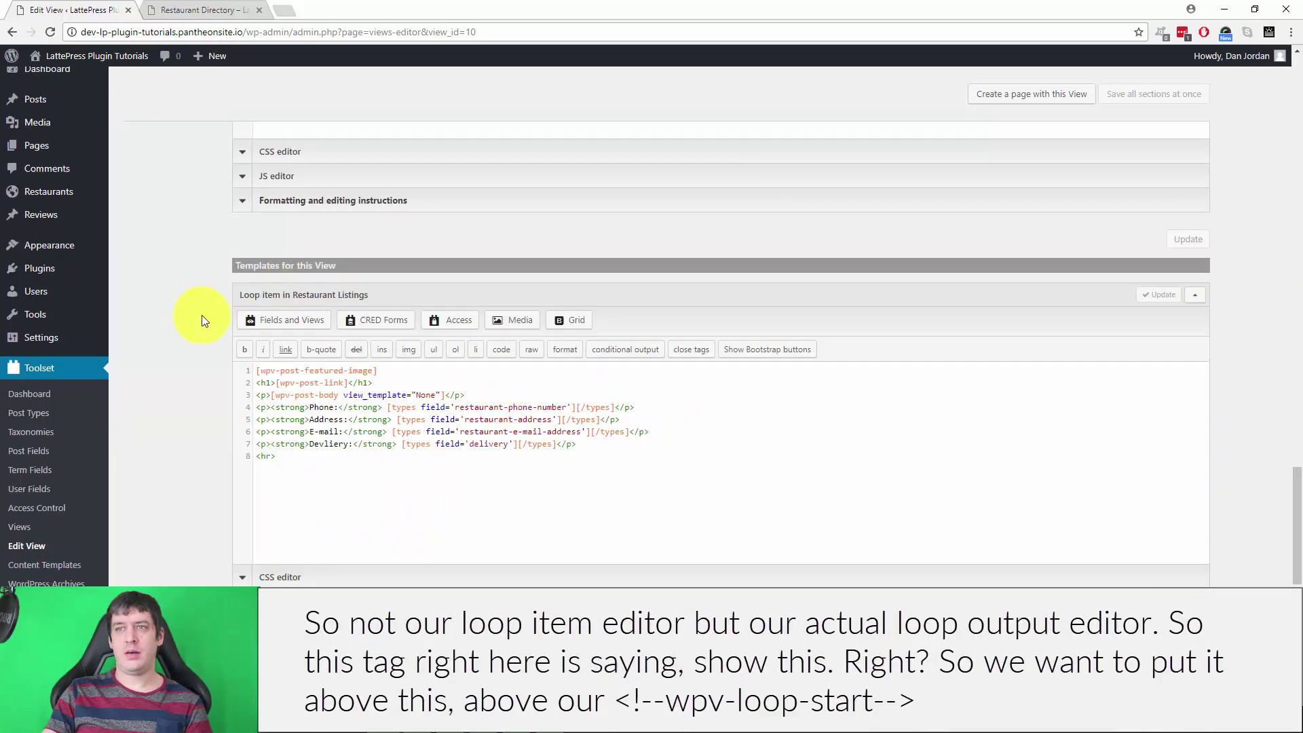
pyautogui.scroll(5, 471, 447)
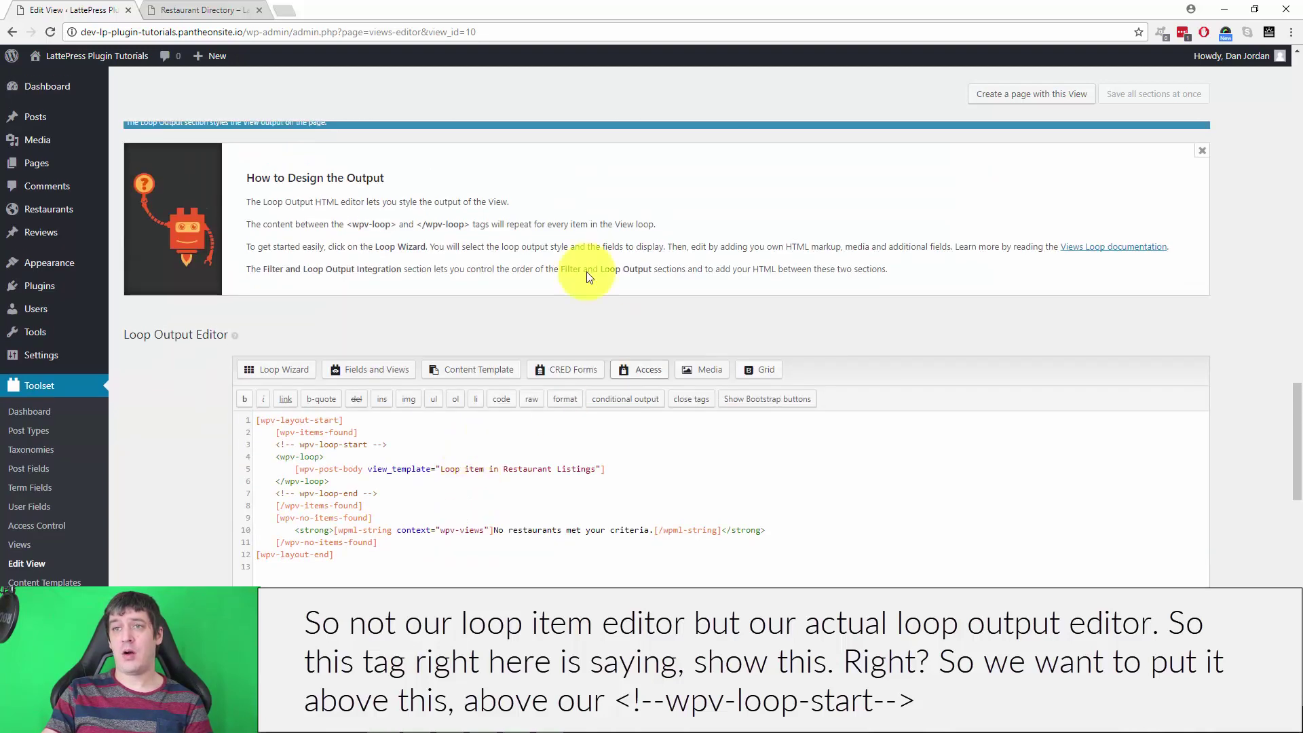
pyautogui.scroll(-1, 655, 416)
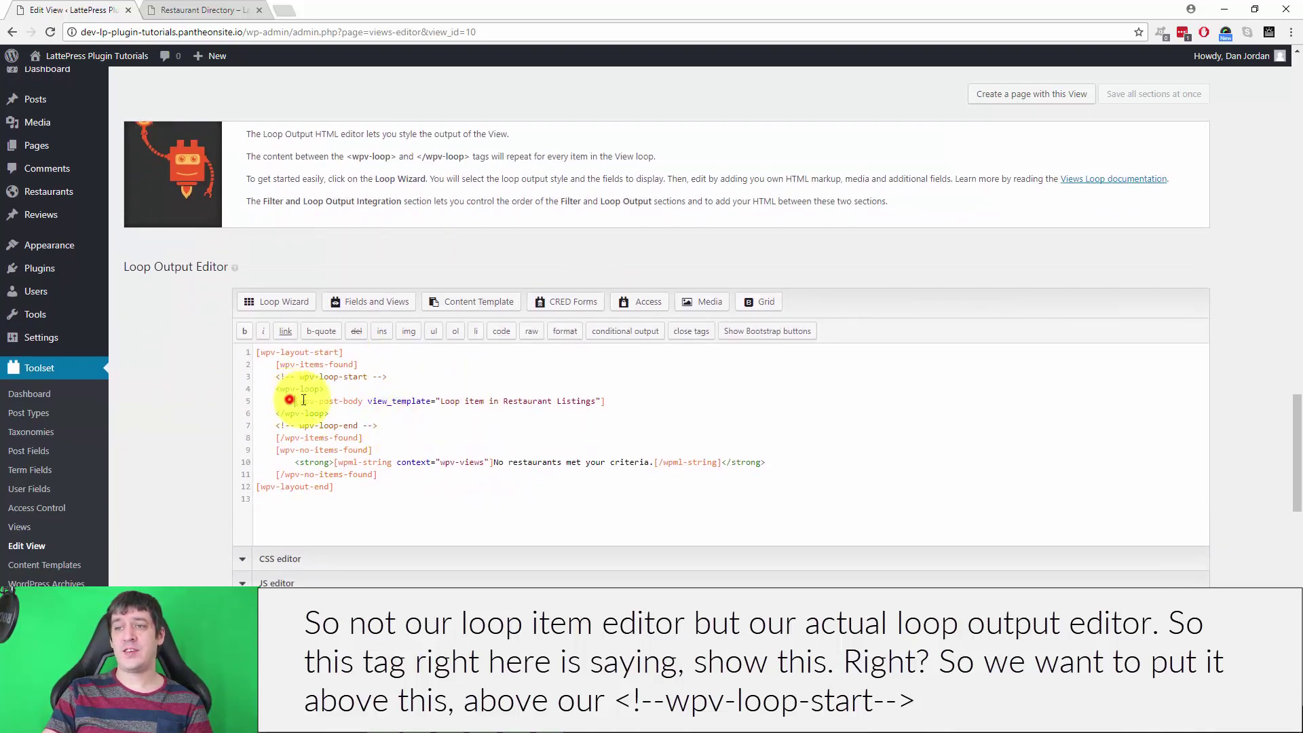
# - Add a blank line after [wpv-items-found], above the loop-start comment
pyautogui.moveTo(299, 400); pyautogui.dragTo(626, 401)
pyautogui.scroll(-4, 467, 523)
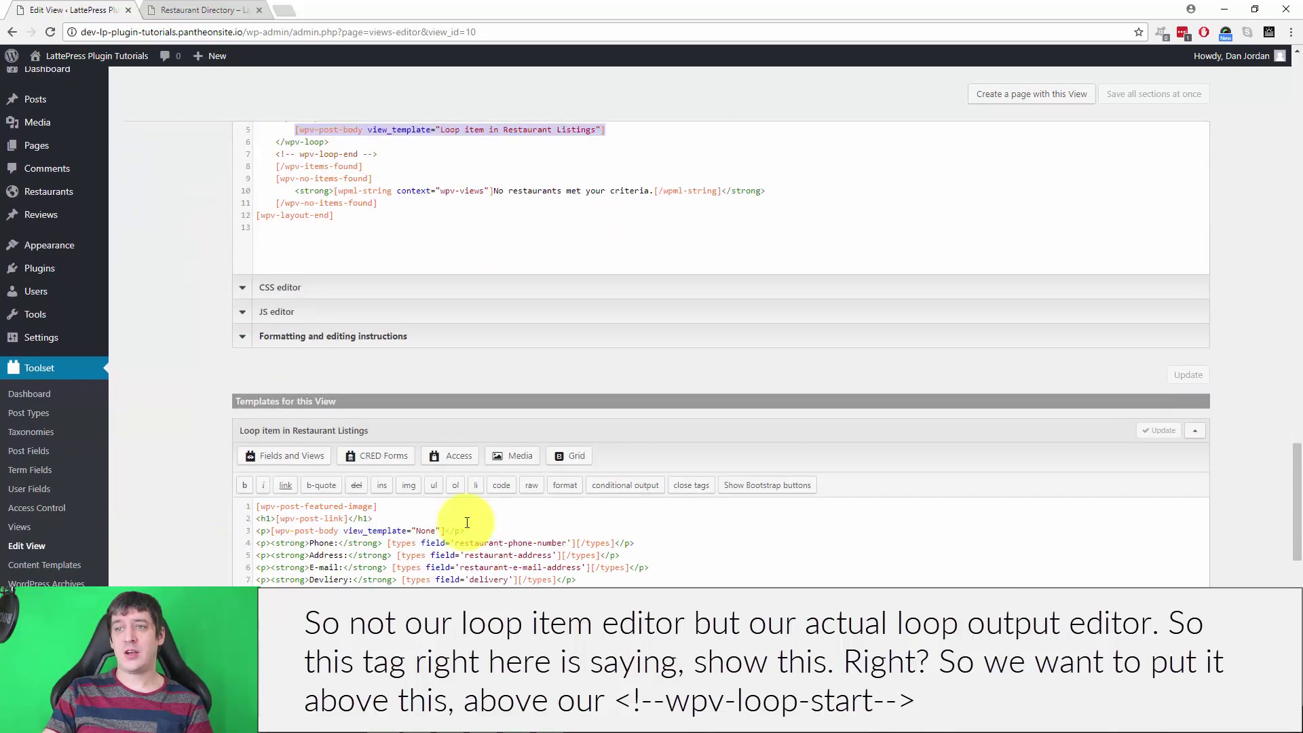
pyautogui.scroll(3, 600, 493)
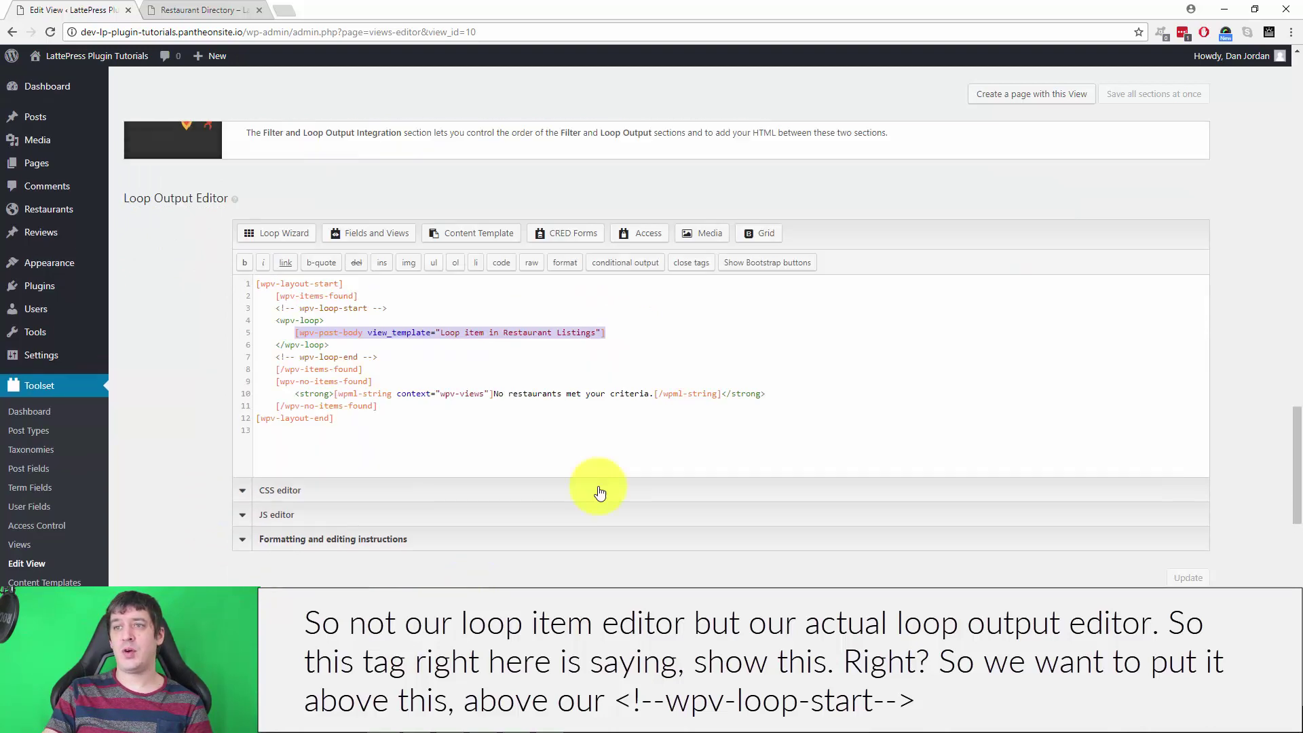
pyautogui.click(393, 297)
pyautogui.press('Return')
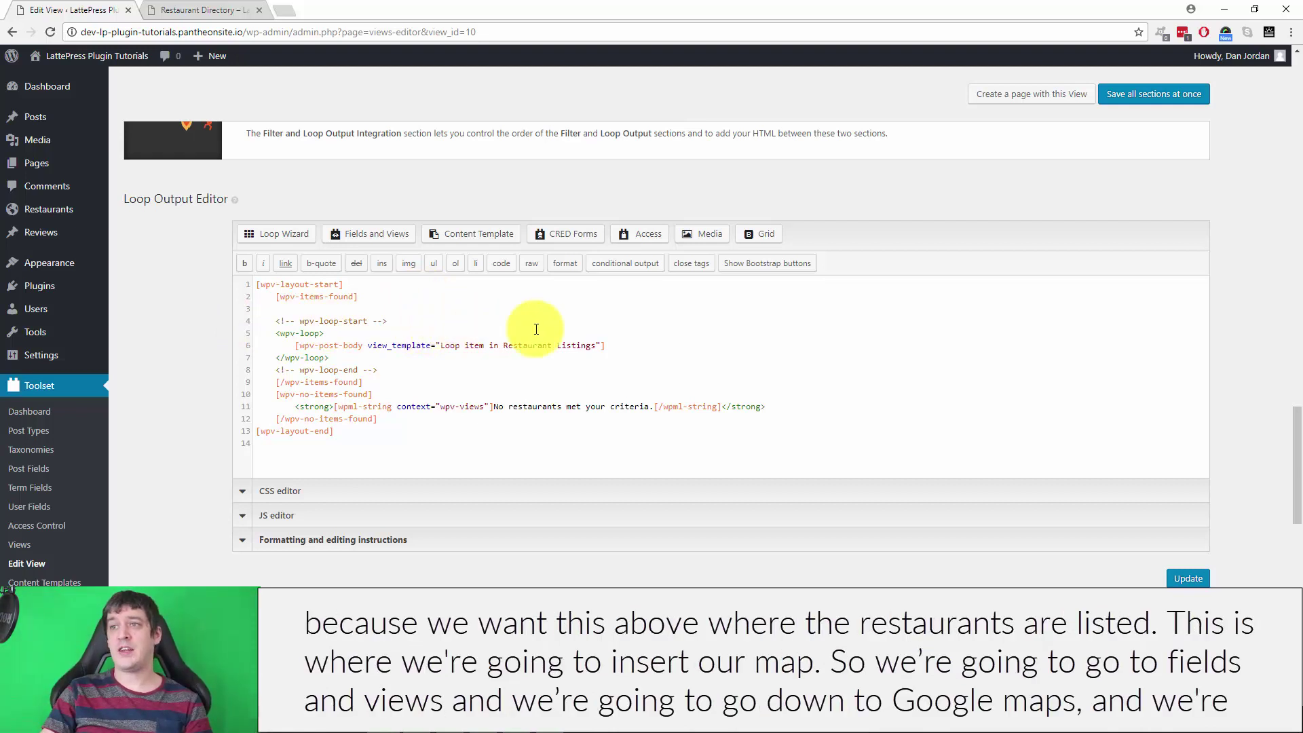
# - Insert the map-2 Google Map shortcode above the loop and add an empty line after <wpv-loop>
pyautogui.click(365, 238)
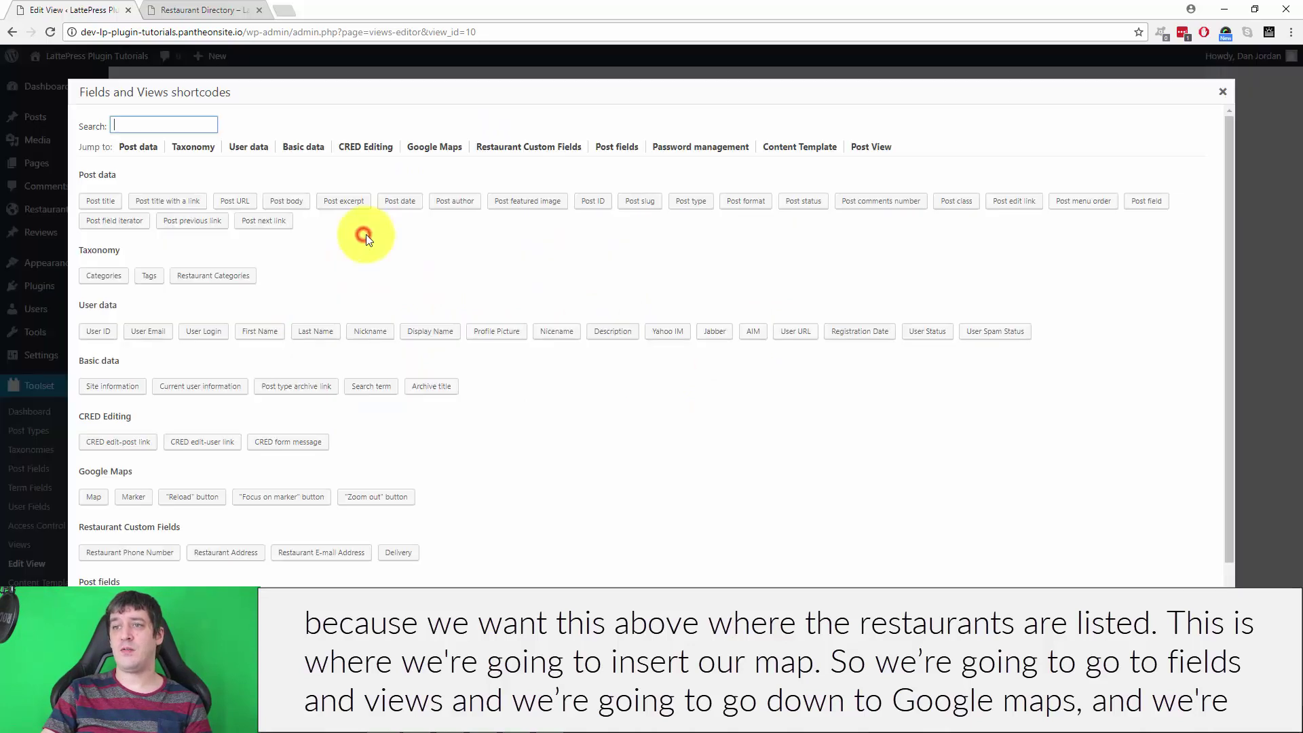
pyautogui.click(94, 498)
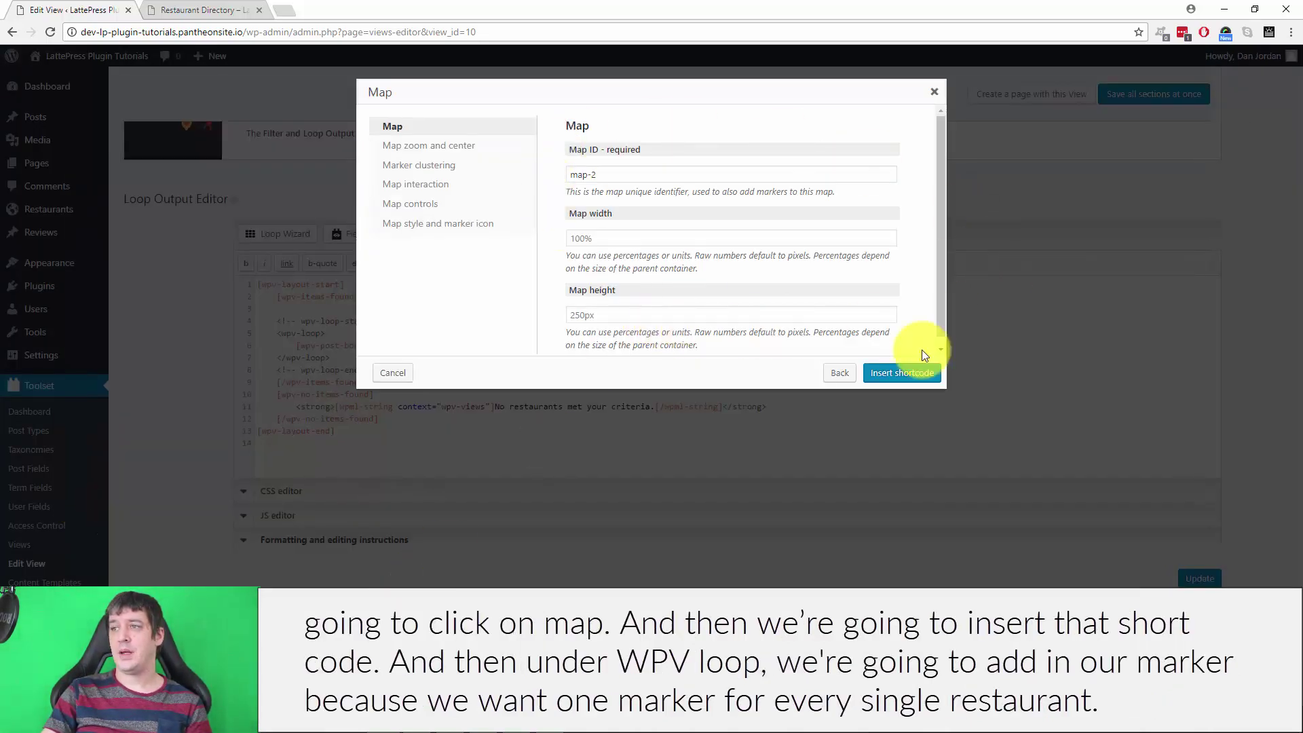
pyautogui.click(910, 374)
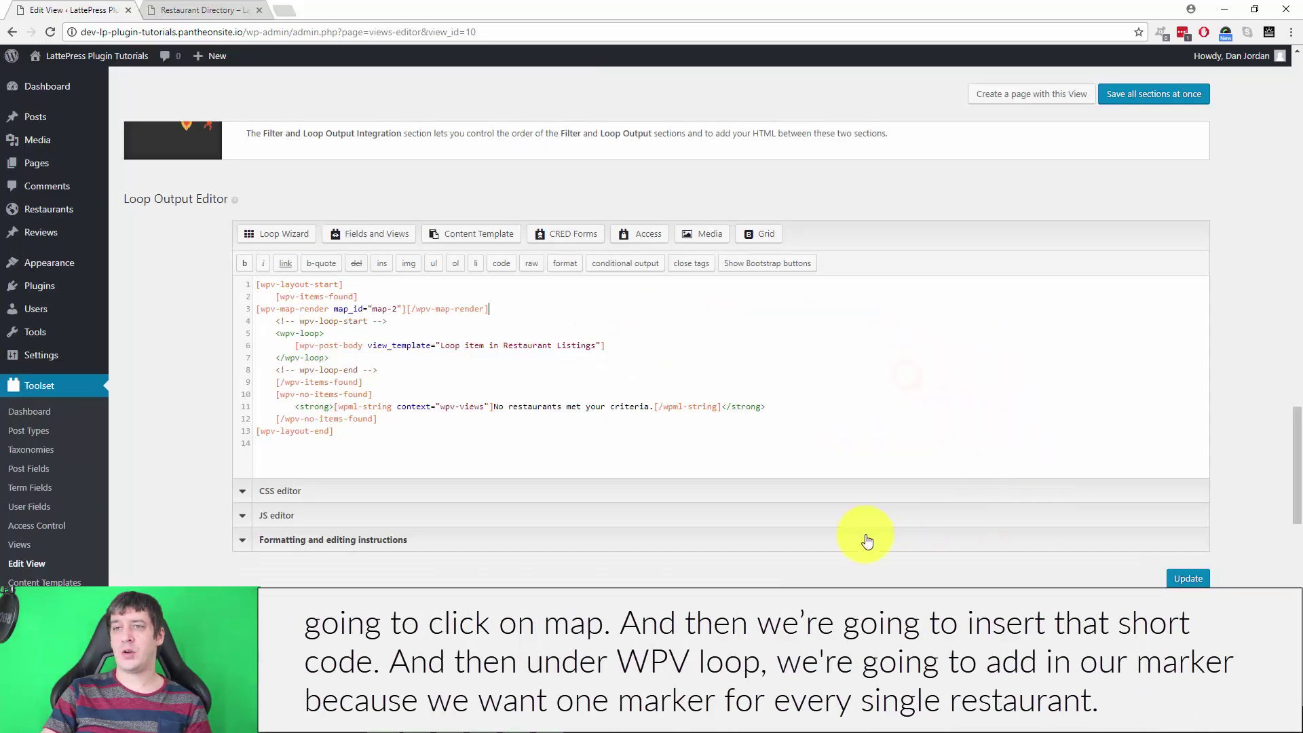
pyautogui.click(329, 333)
pyautogui.press('Return')
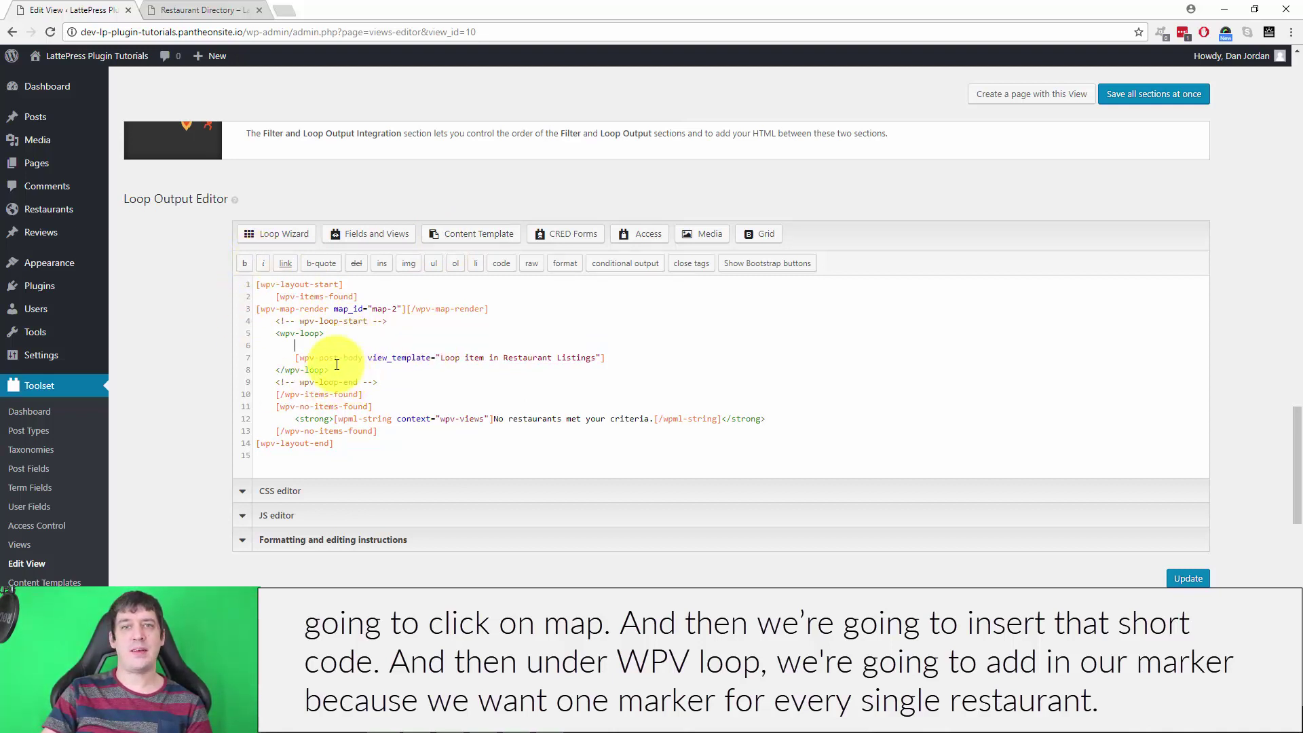
# - Add a map-2 marker using Restaurant Address inside the loop, save all sections, then view the directory
pyautogui.click(367, 235)
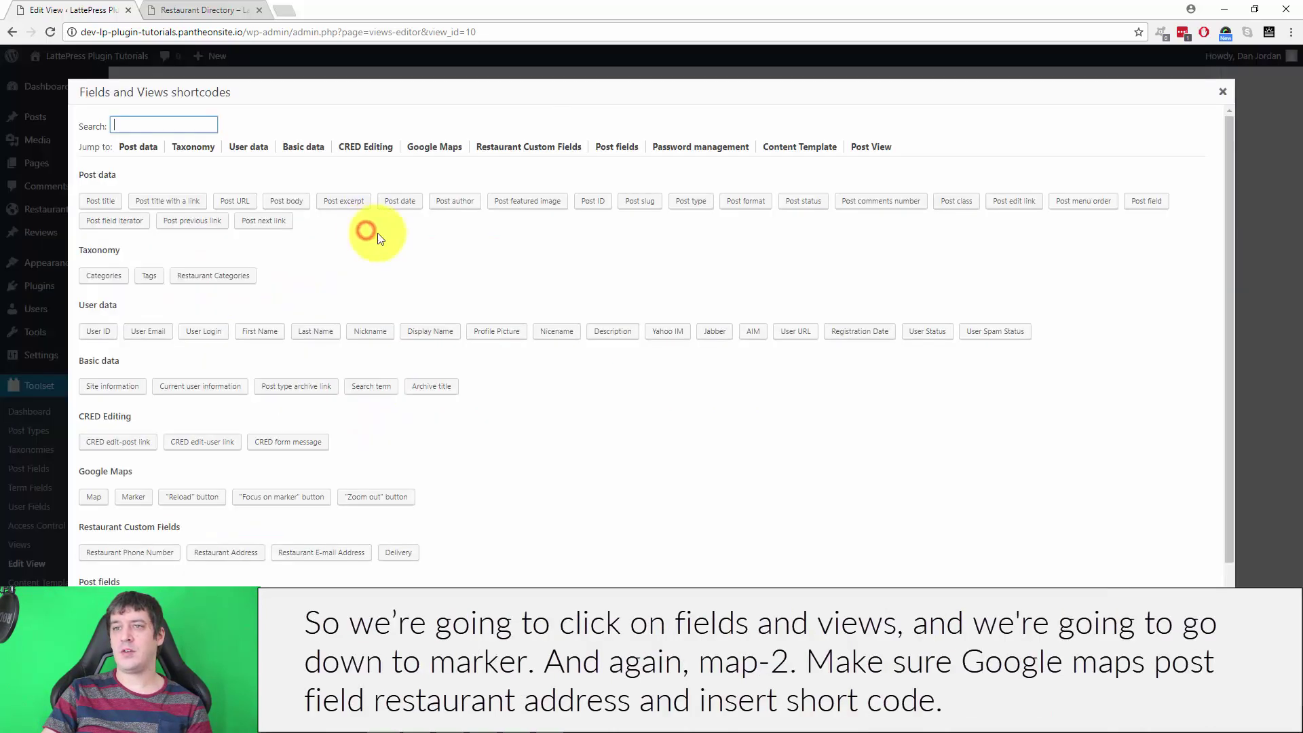
pyautogui.click(134, 497)
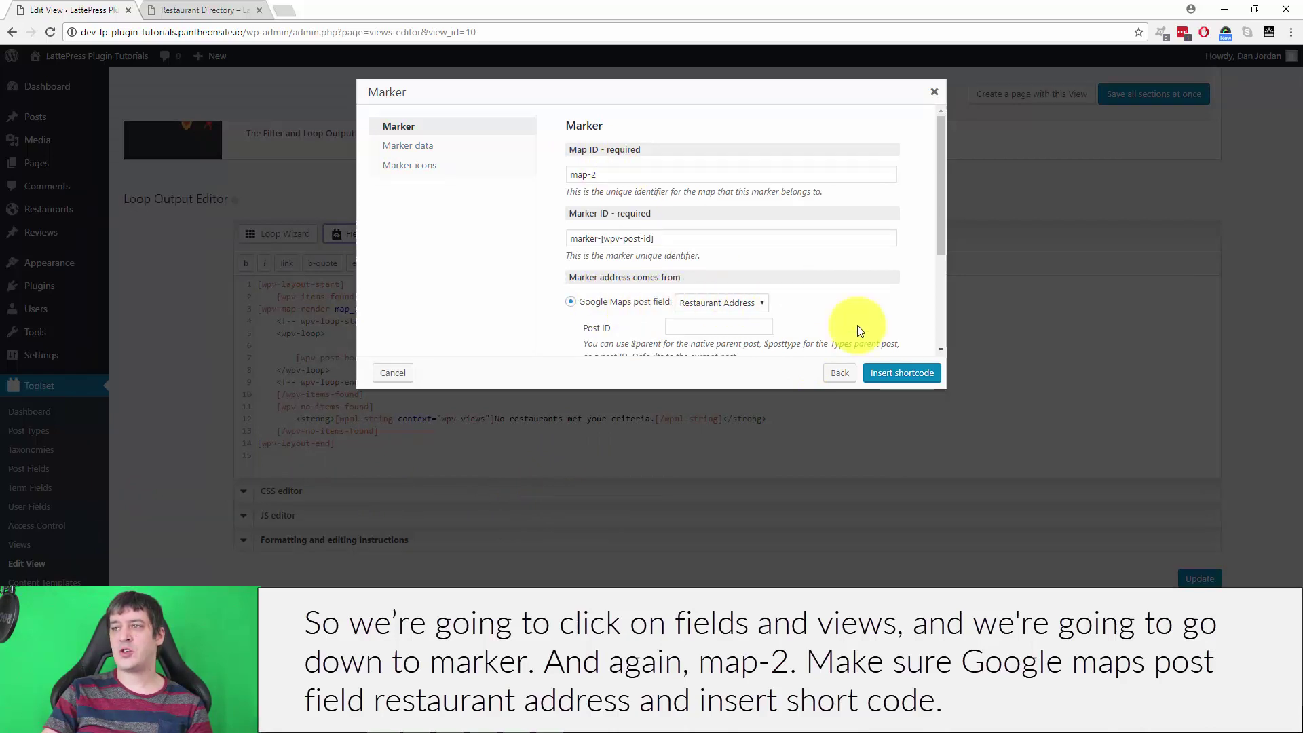
pyautogui.click(883, 374)
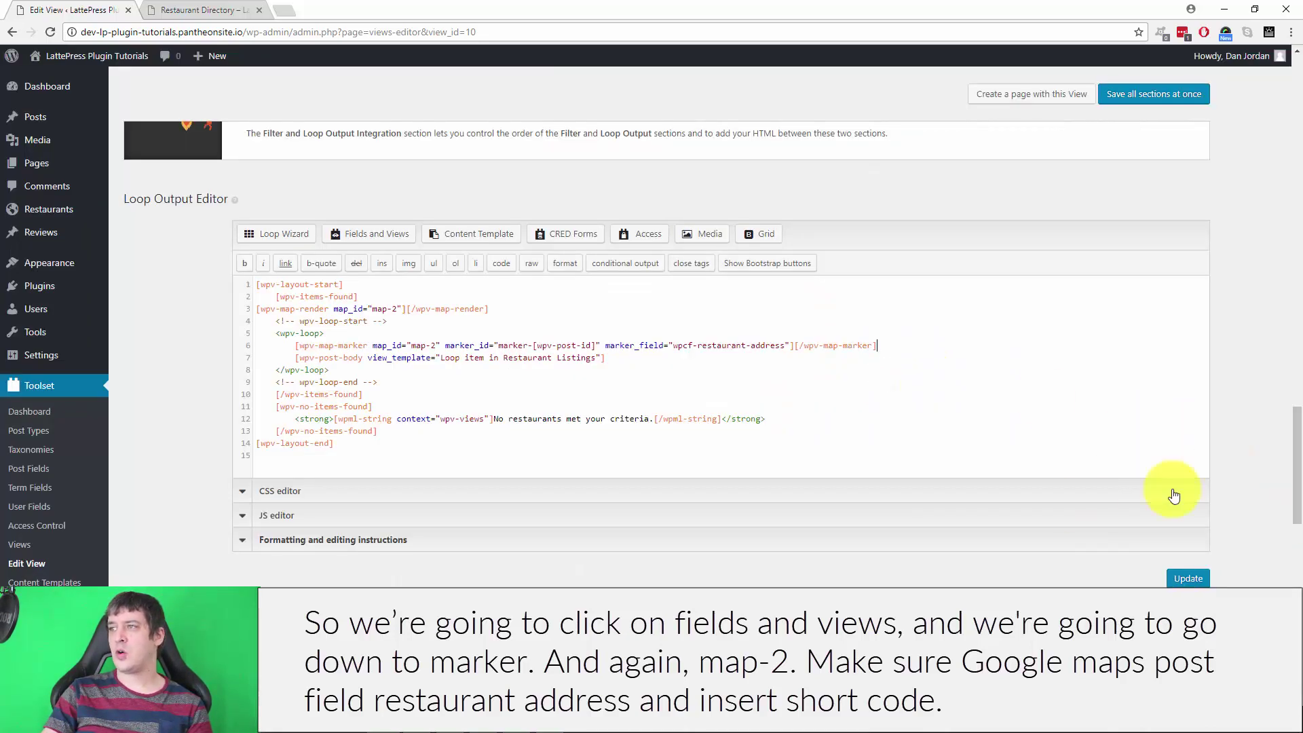
pyautogui.click(1166, 95)
pyautogui.click(228, 8)
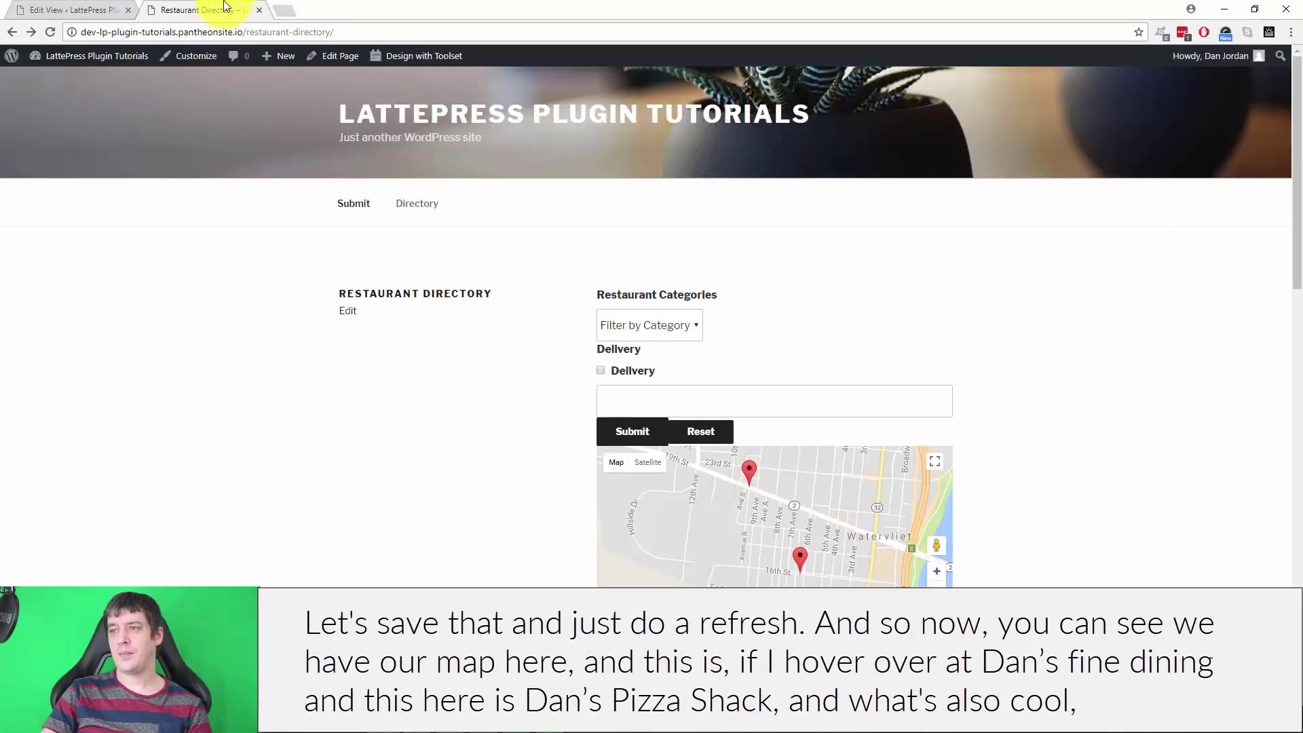
# - Apply the Pizza category filter so the map shows a single restaurant pin
pyautogui.scroll(-1, 1132, 462)
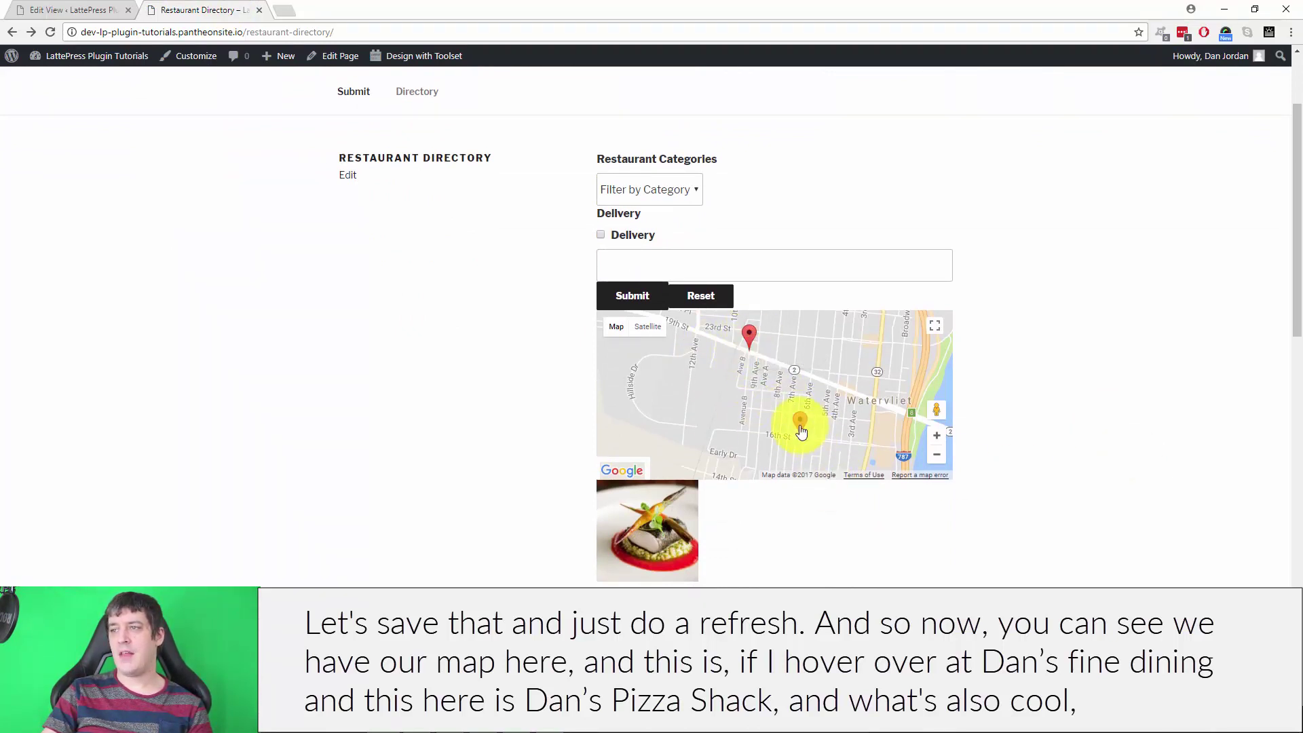
pyautogui.scroll(-4, 1140, 457)
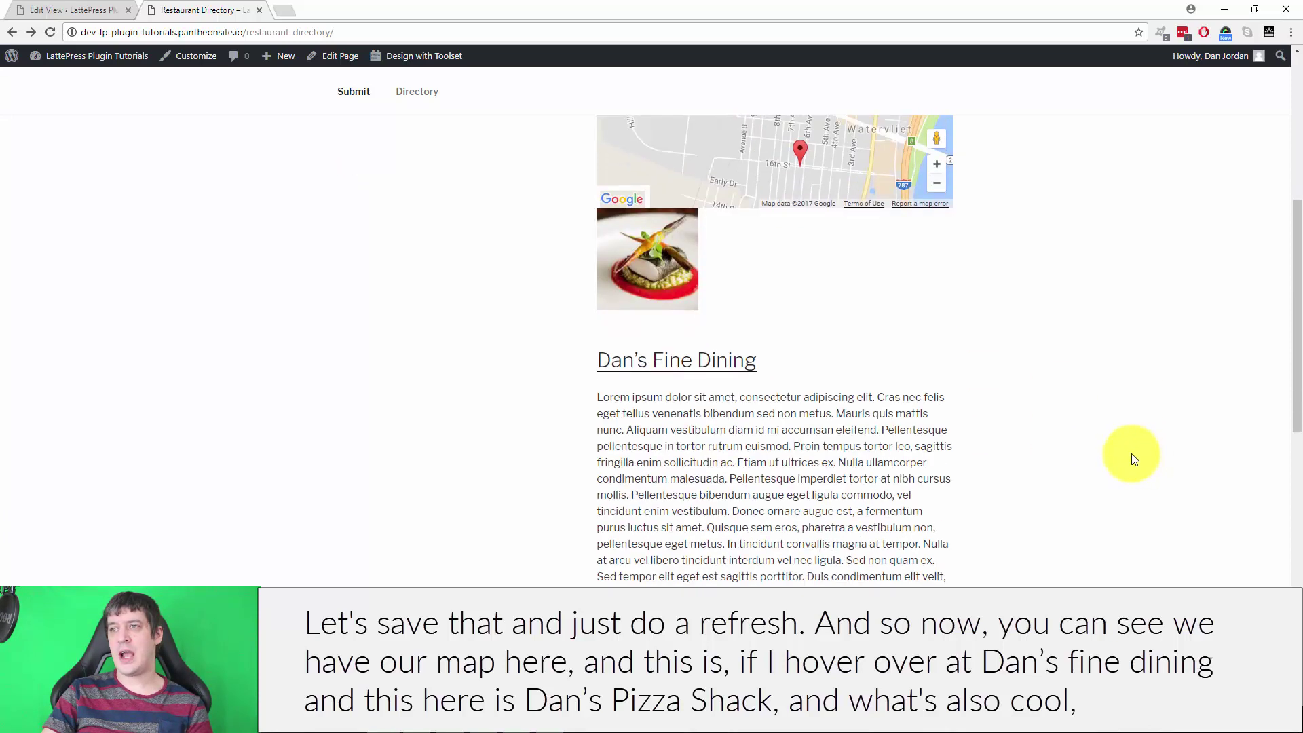
pyautogui.scroll(4, 1129, 456)
pyautogui.click(637, 190)
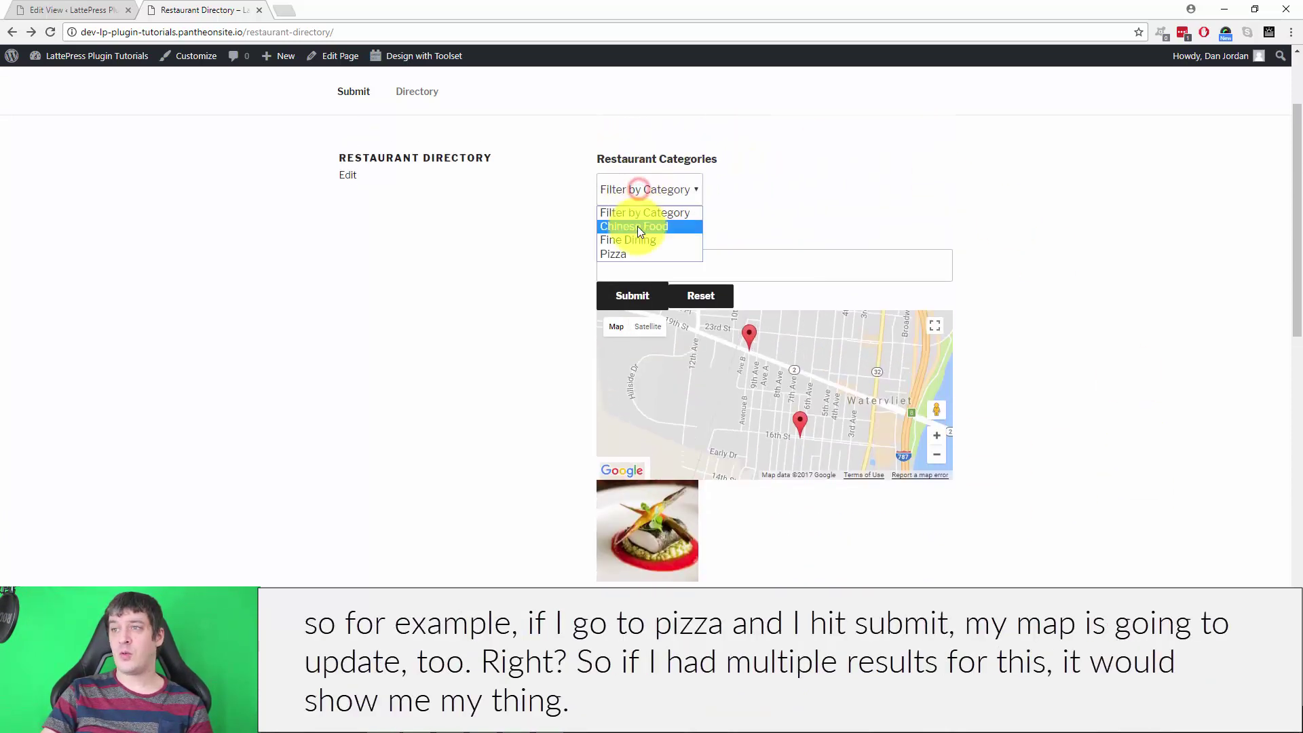
pyautogui.click(636, 255)
pyautogui.click(630, 292)
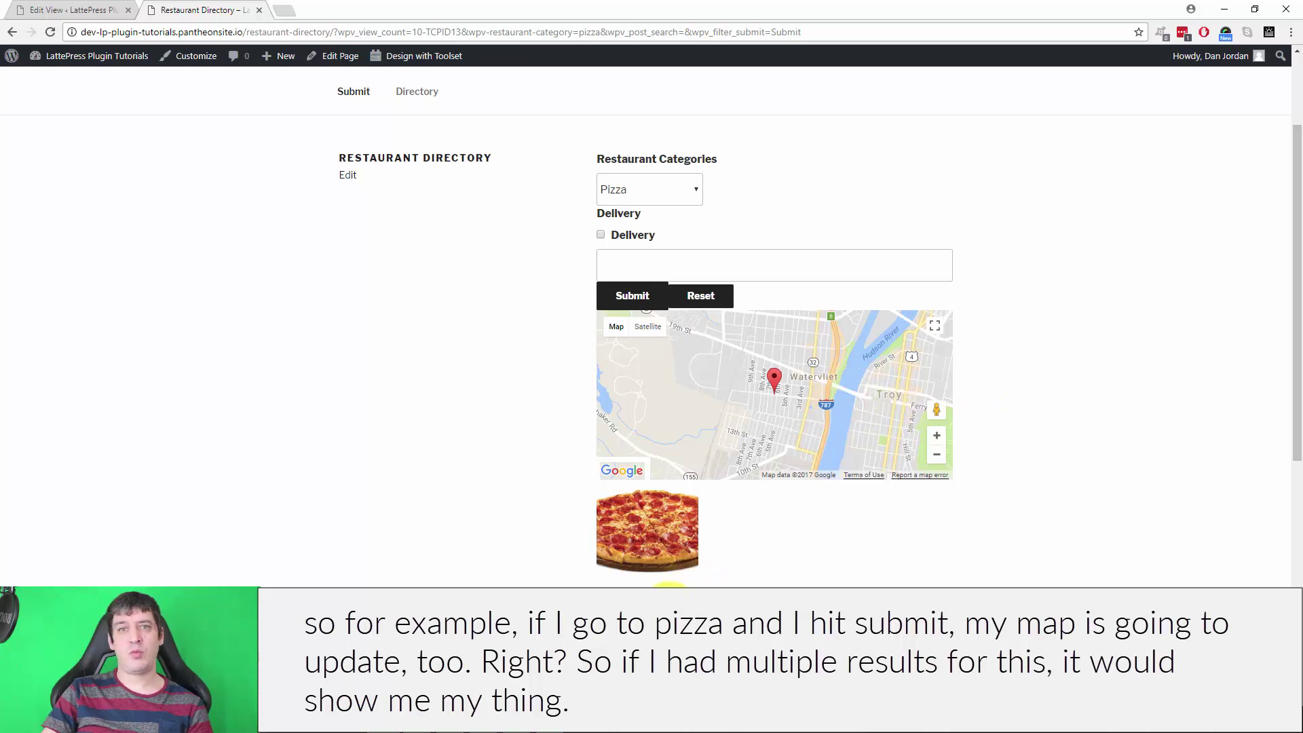
pyautogui.scroll(-4, 672, 582)
pyautogui.scroll(1, 672, 584)
pyautogui.scroll(-4, 699, 582)
pyautogui.scroll(7, 709, 475)
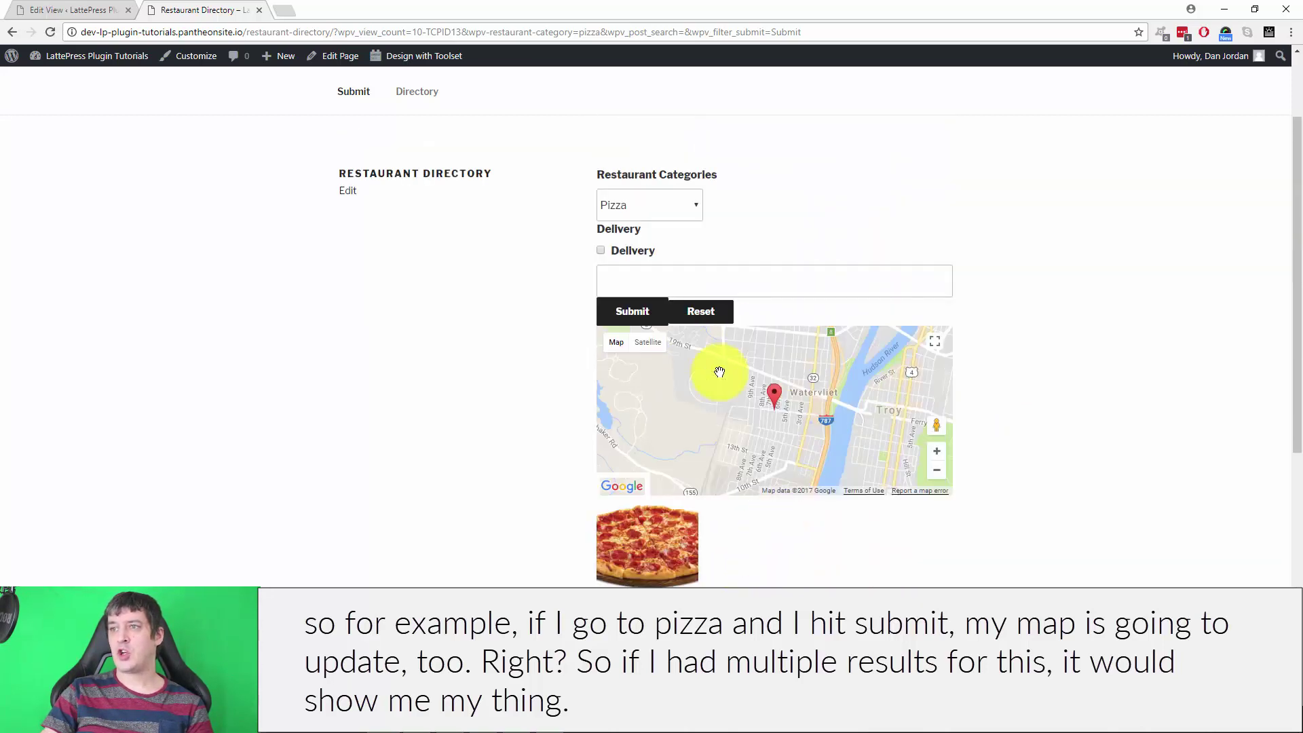
# - Set the category dropdown back to 'Filter by Category' and reset the filters
pyautogui.click(642, 213)
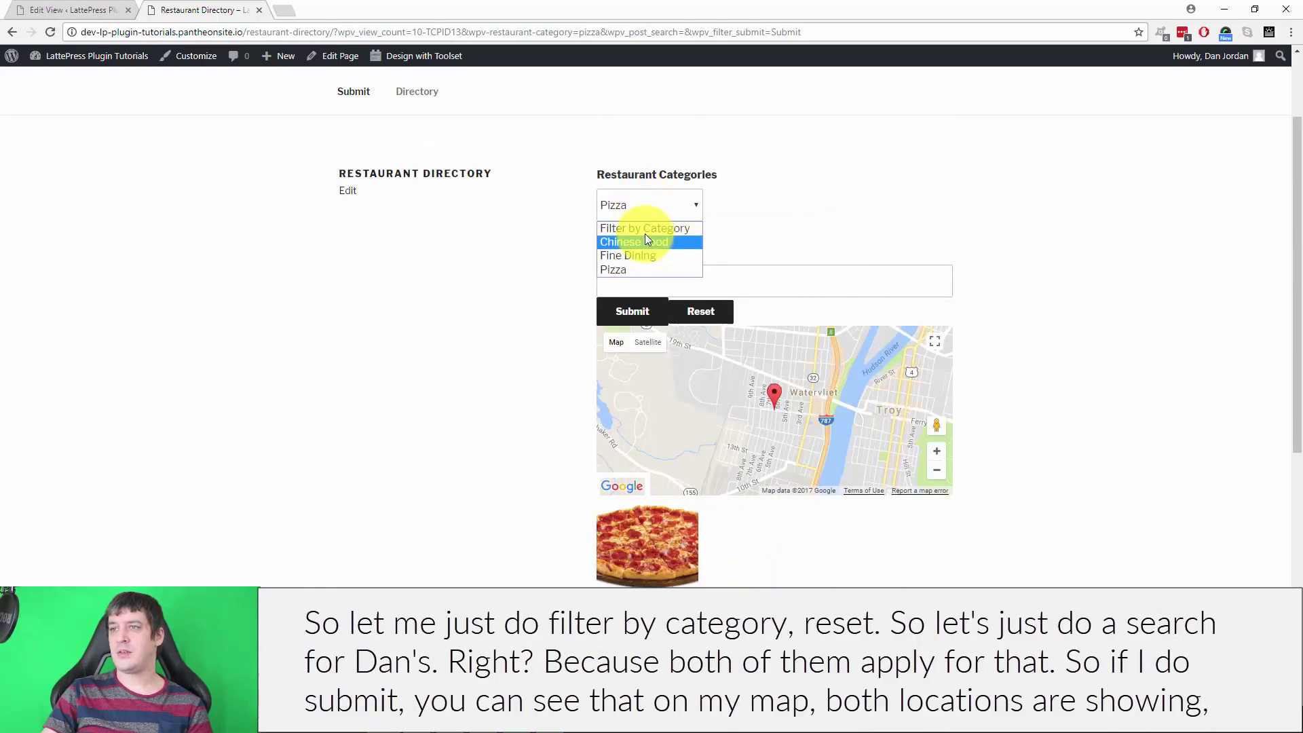
pyautogui.click(645, 229)
pyautogui.click(707, 310)
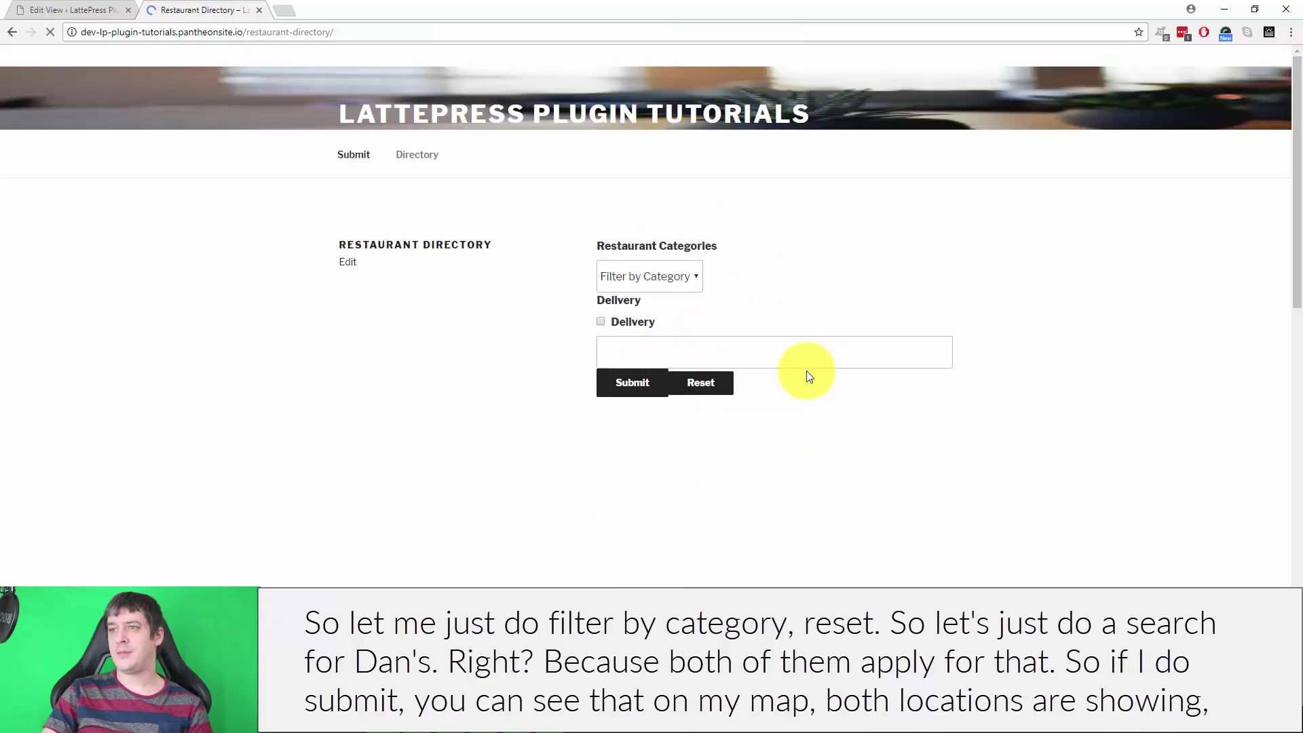
# - Search the directory for "dan's" and check both restaurant pins on the map
pyautogui.click(667, 334)
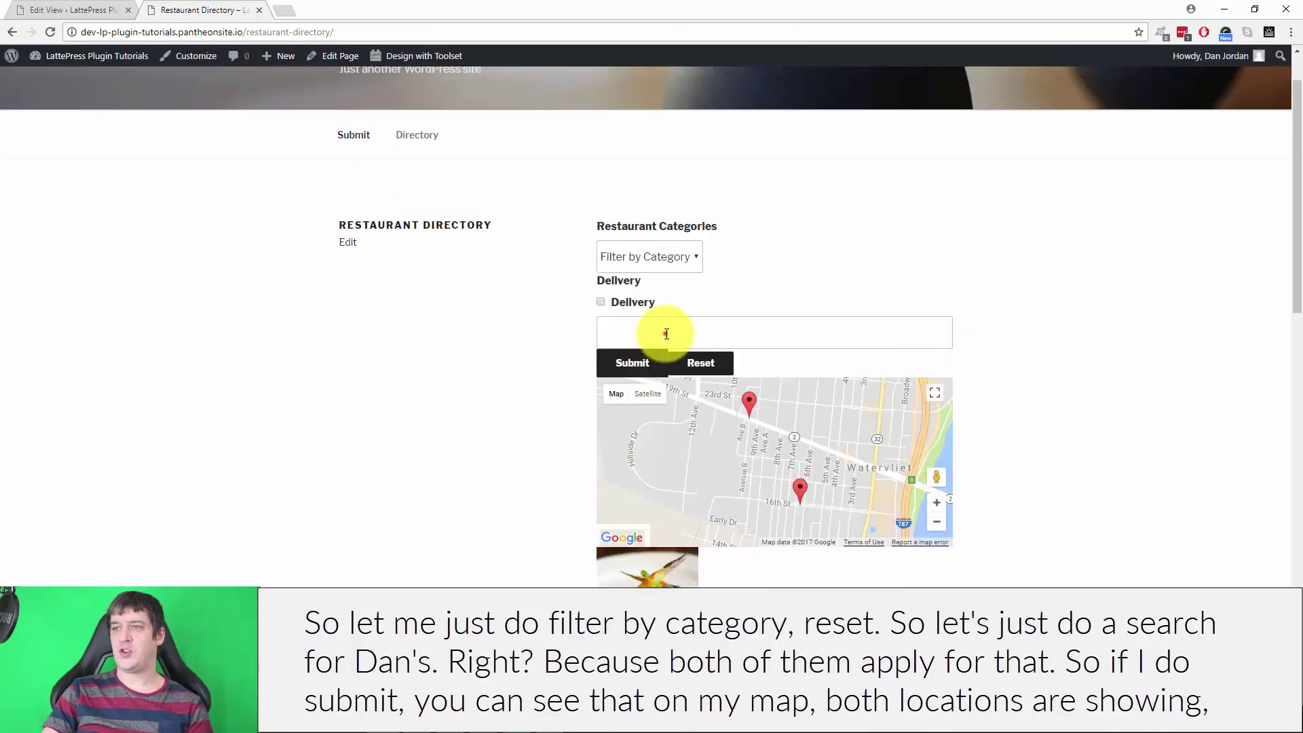
pyautogui.write("dan's")
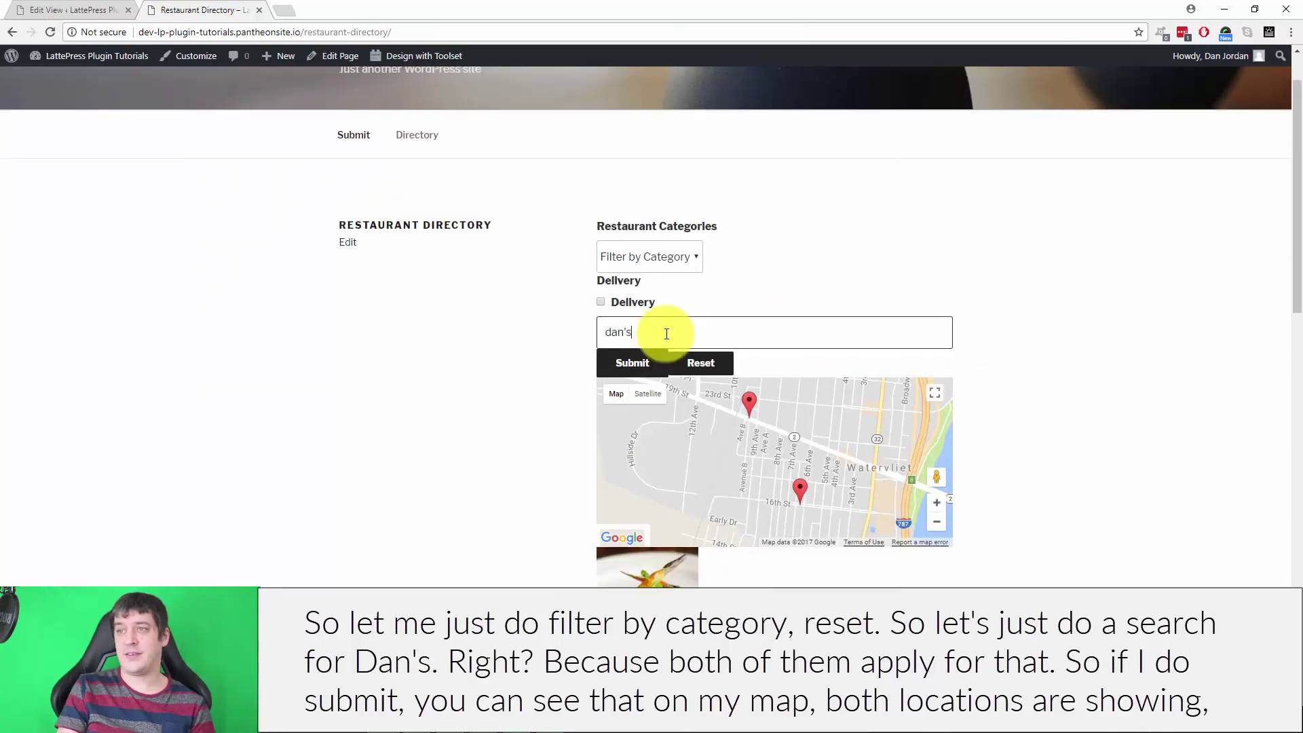
pyautogui.click(625, 362)
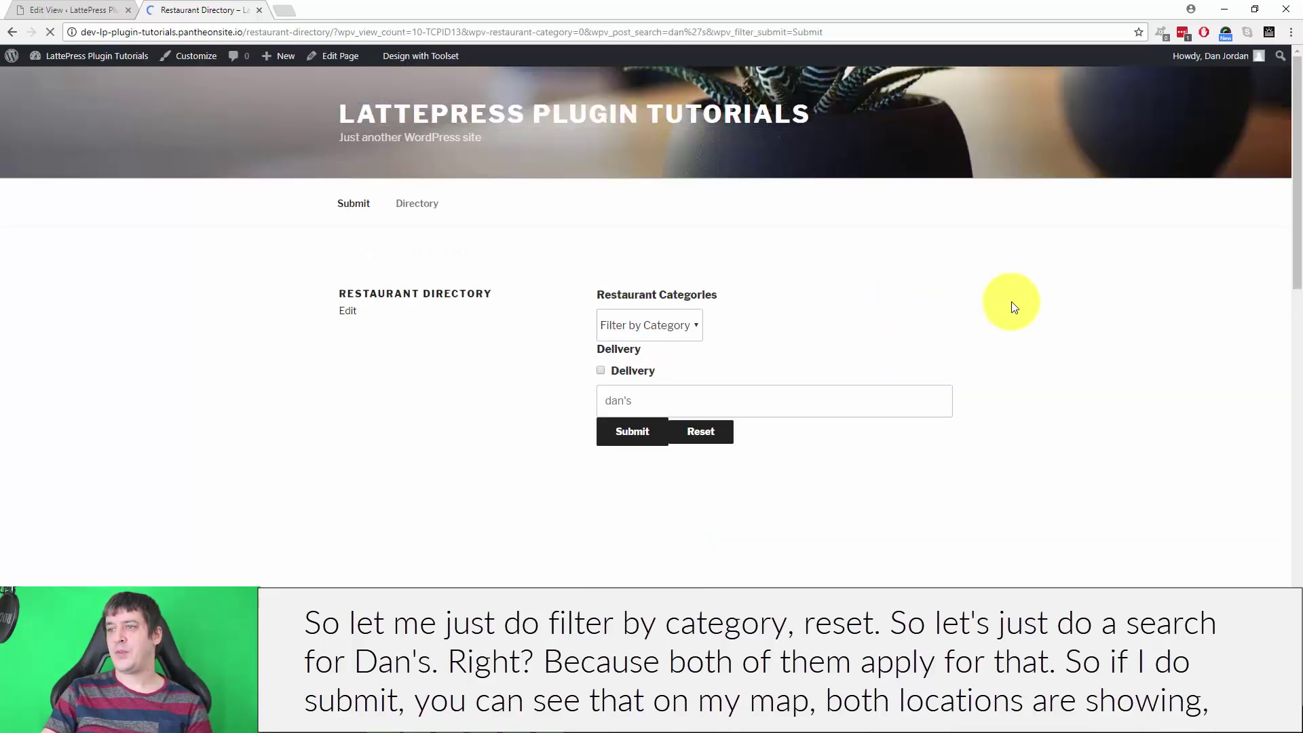
pyautogui.scroll(-2, 811, 393)
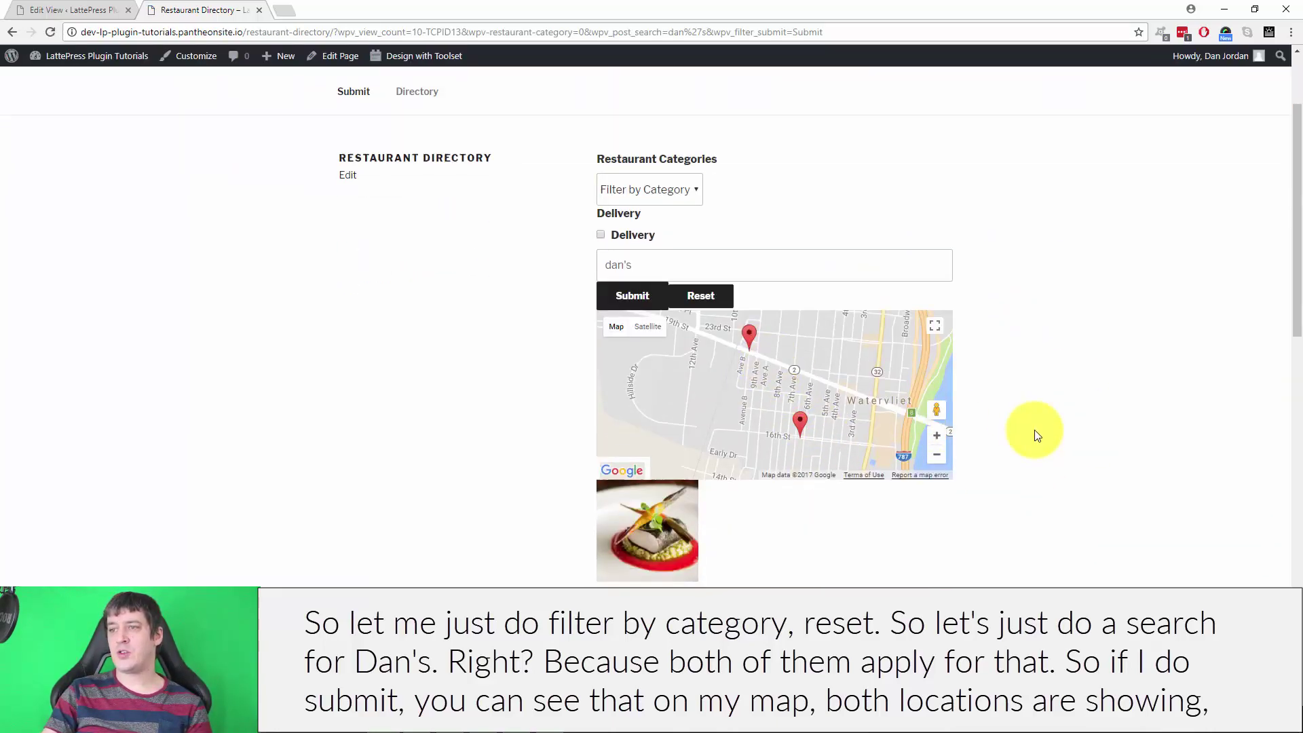
pyautogui.scroll(-15, 1033, 434)
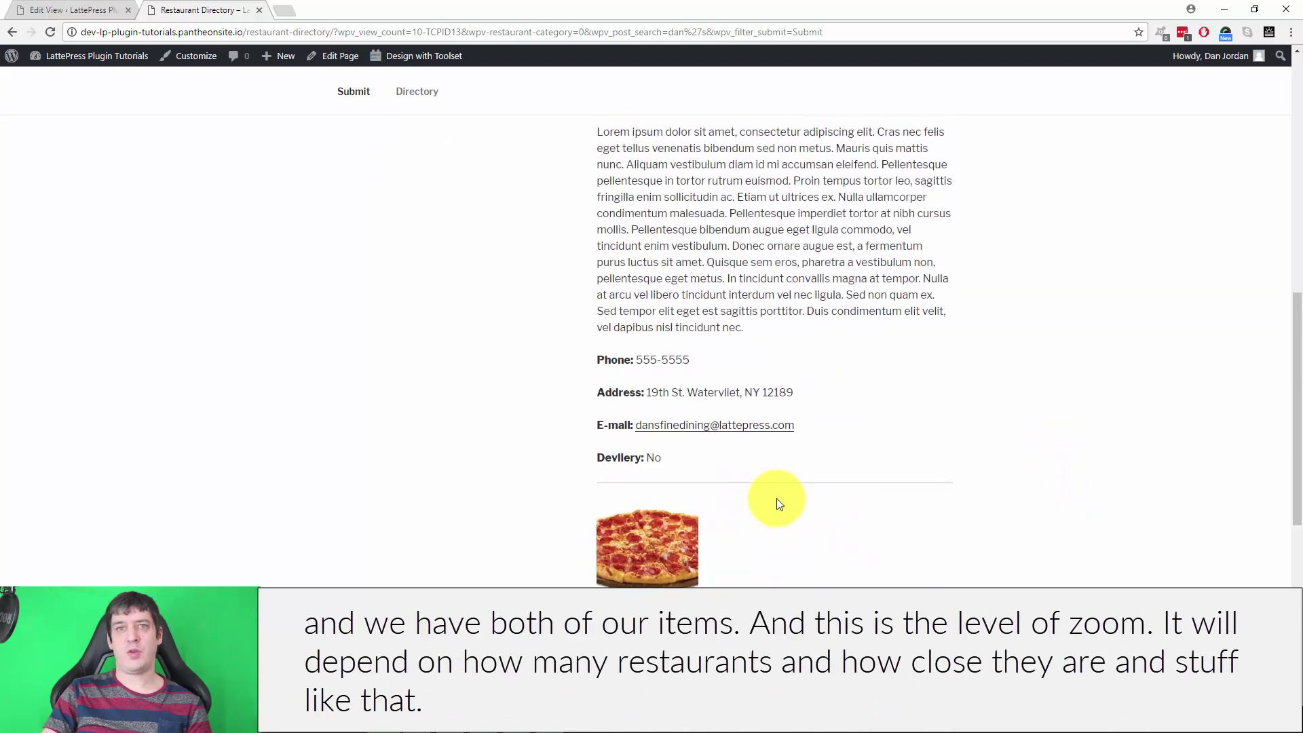
pyautogui.scroll(15, 774, 500)
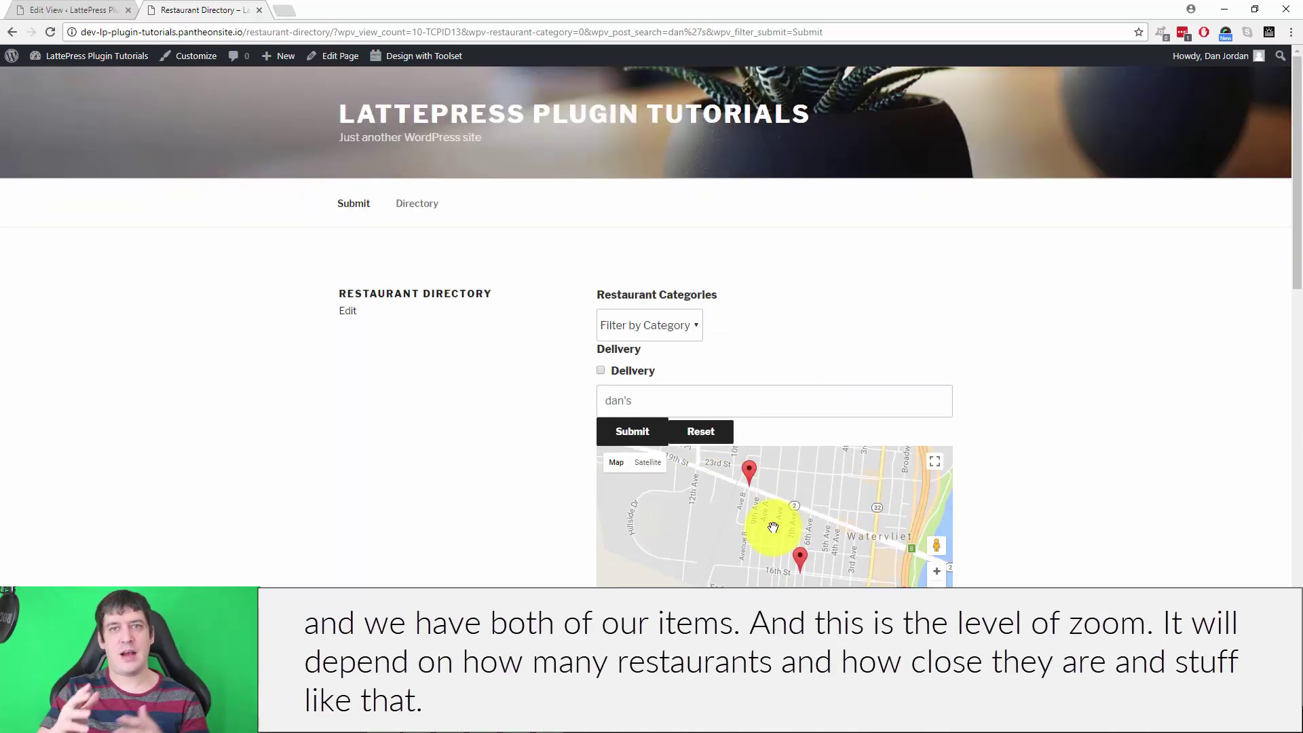
pyautogui.scroll(-2, 925, 538)
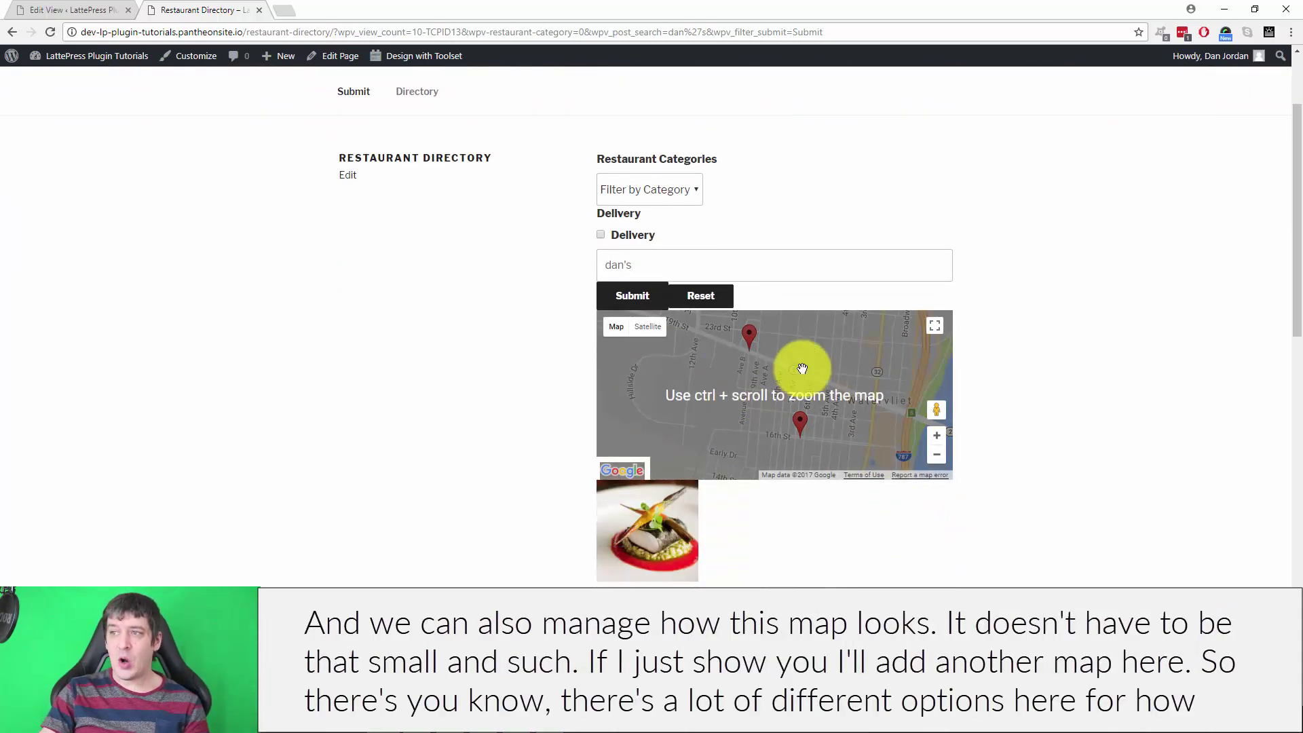
pyautogui.click(71, 9)
pyautogui.click(511, 299)
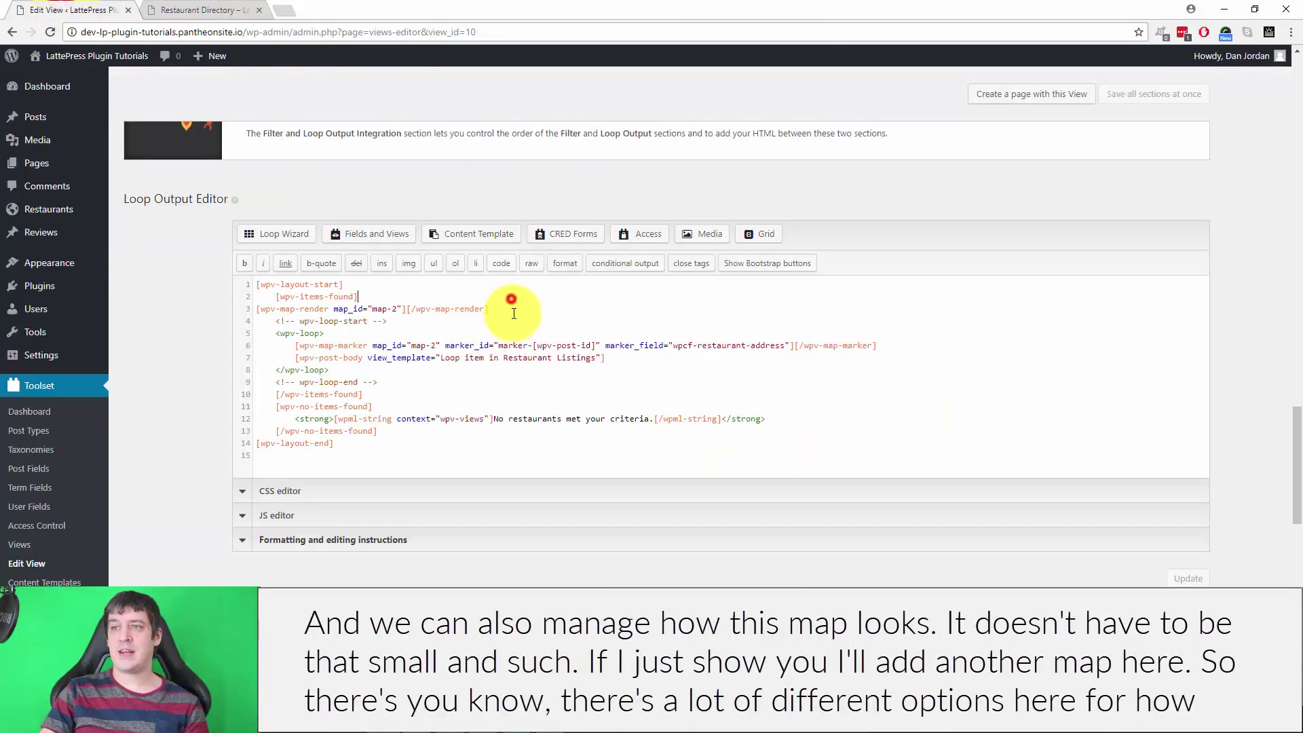
pyautogui.press('Return')
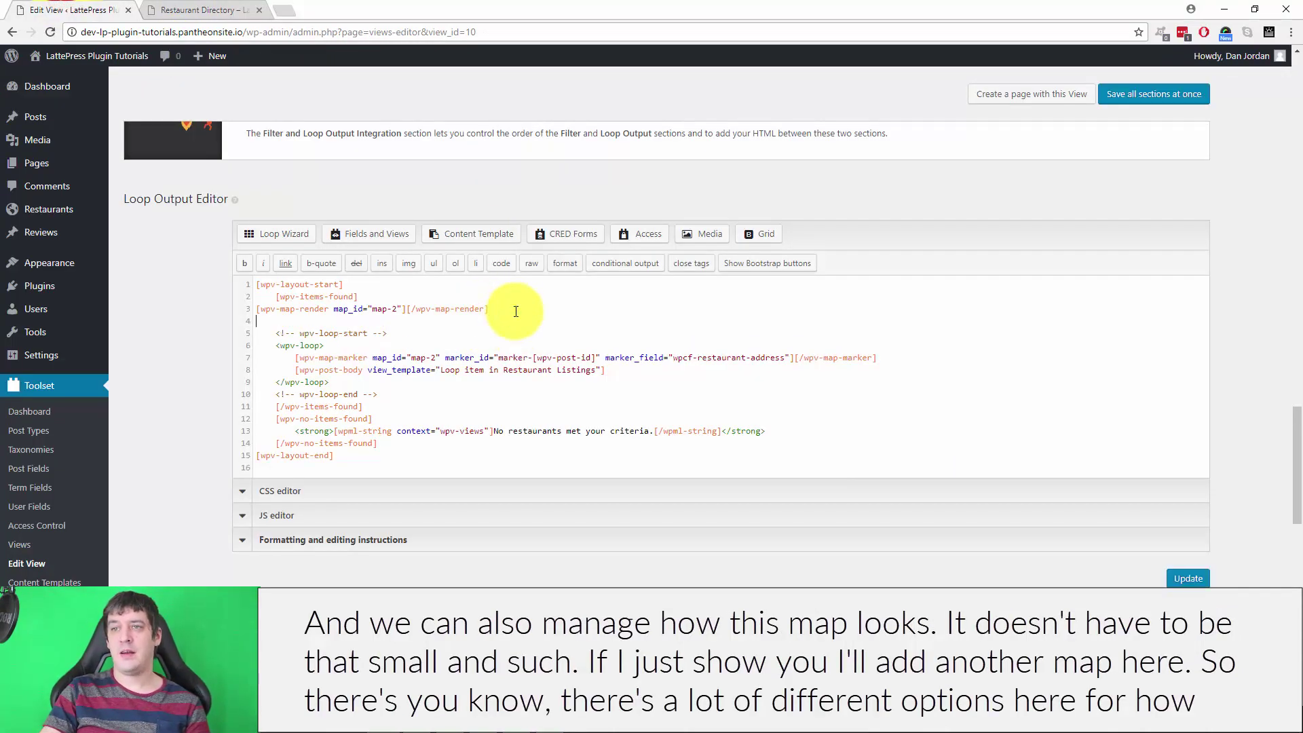
pyautogui.click(275, 234)
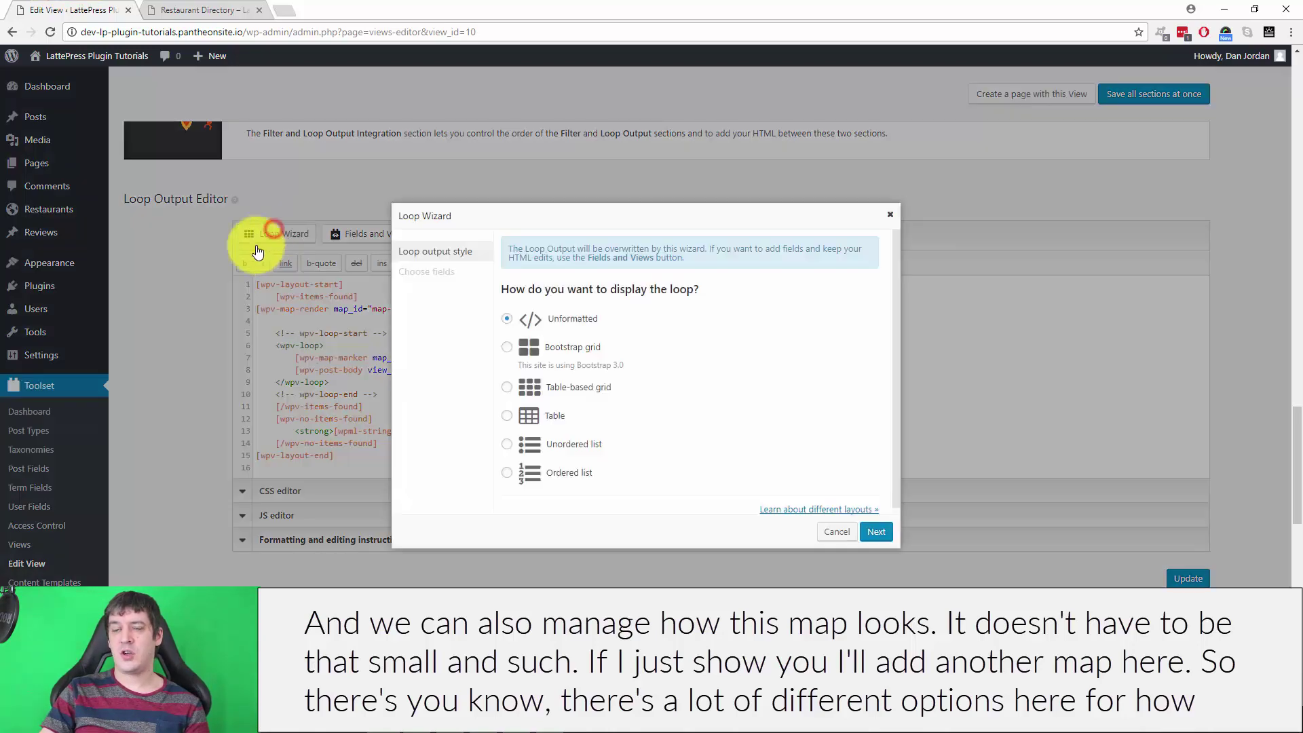
pyautogui.click(891, 217)
pyautogui.click(370, 233)
pyautogui.click(94, 499)
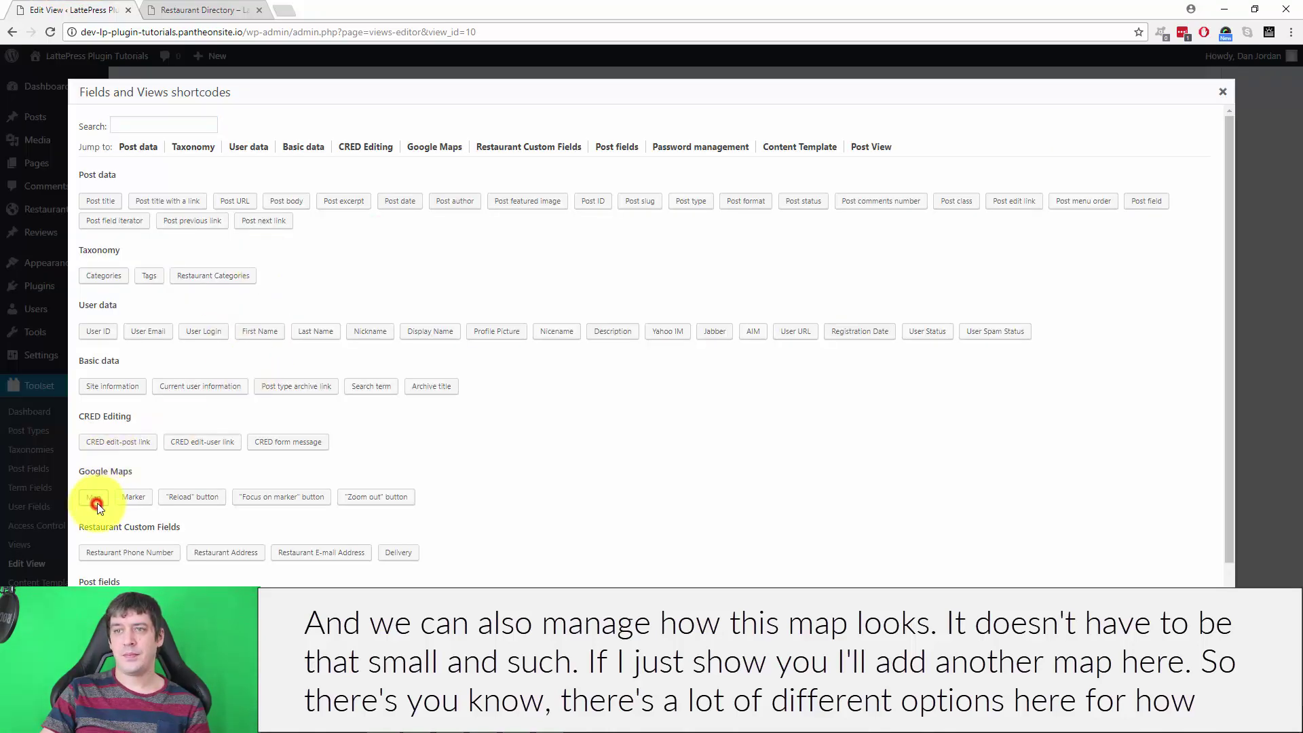
pyautogui.click(433, 146)
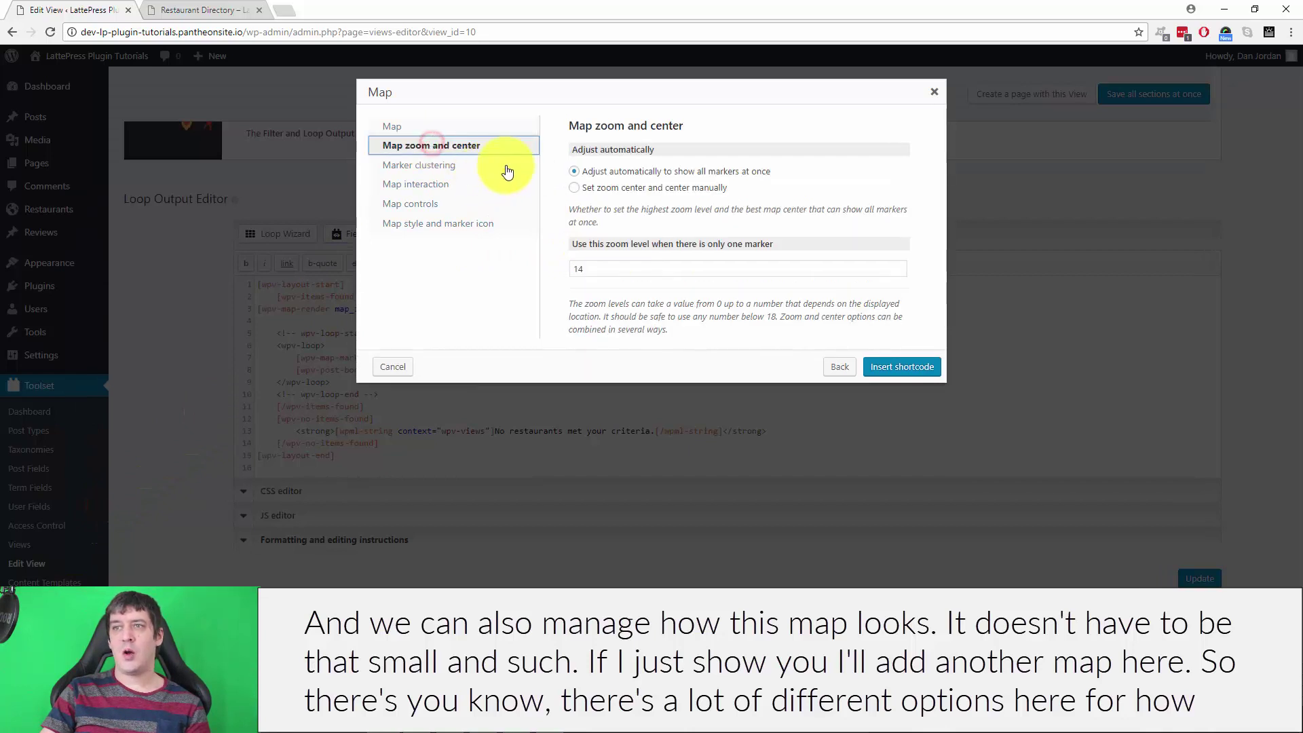
pyautogui.click(416, 166)
pyautogui.click(411, 184)
pyautogui.click(430, 205)
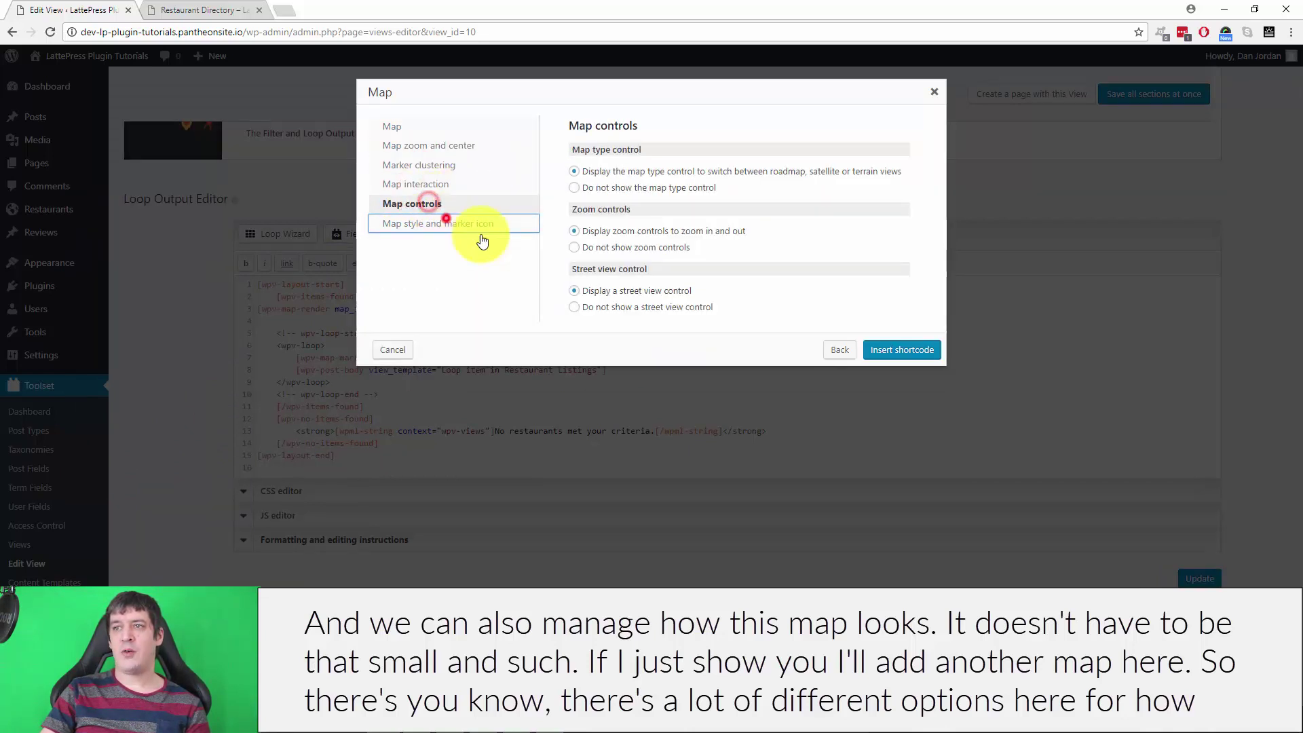
pyautogui.click(444, 223)
pyautogui.click(437, 204)
pyautogui.click(446, 222)
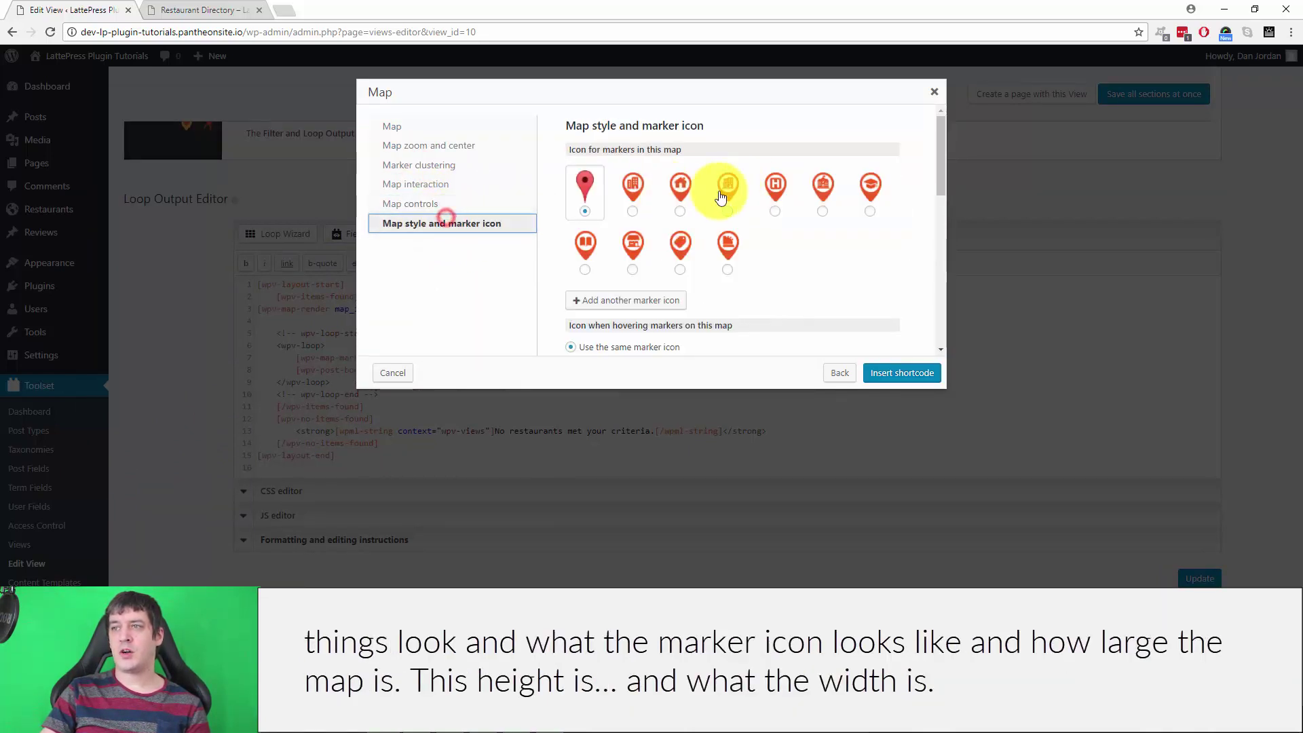
pyautogui.click(436, 127)
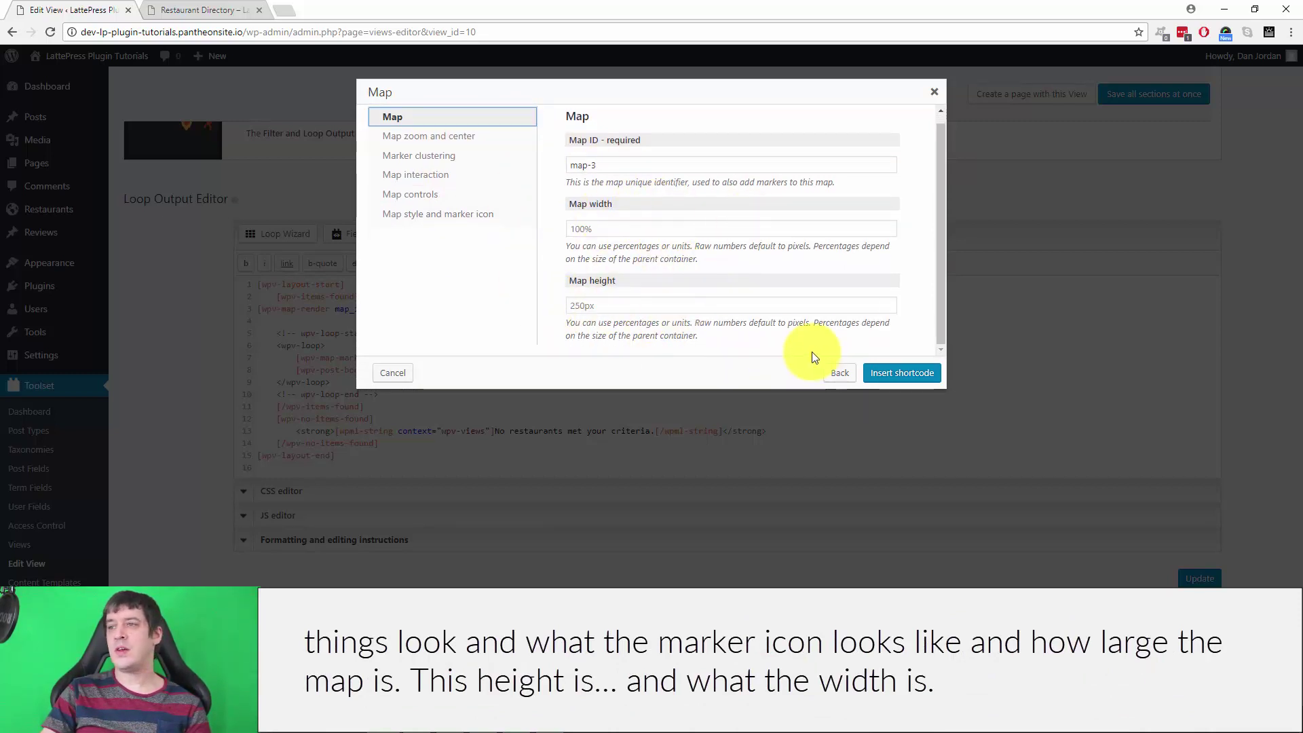
pyautogui.click(835, 374)
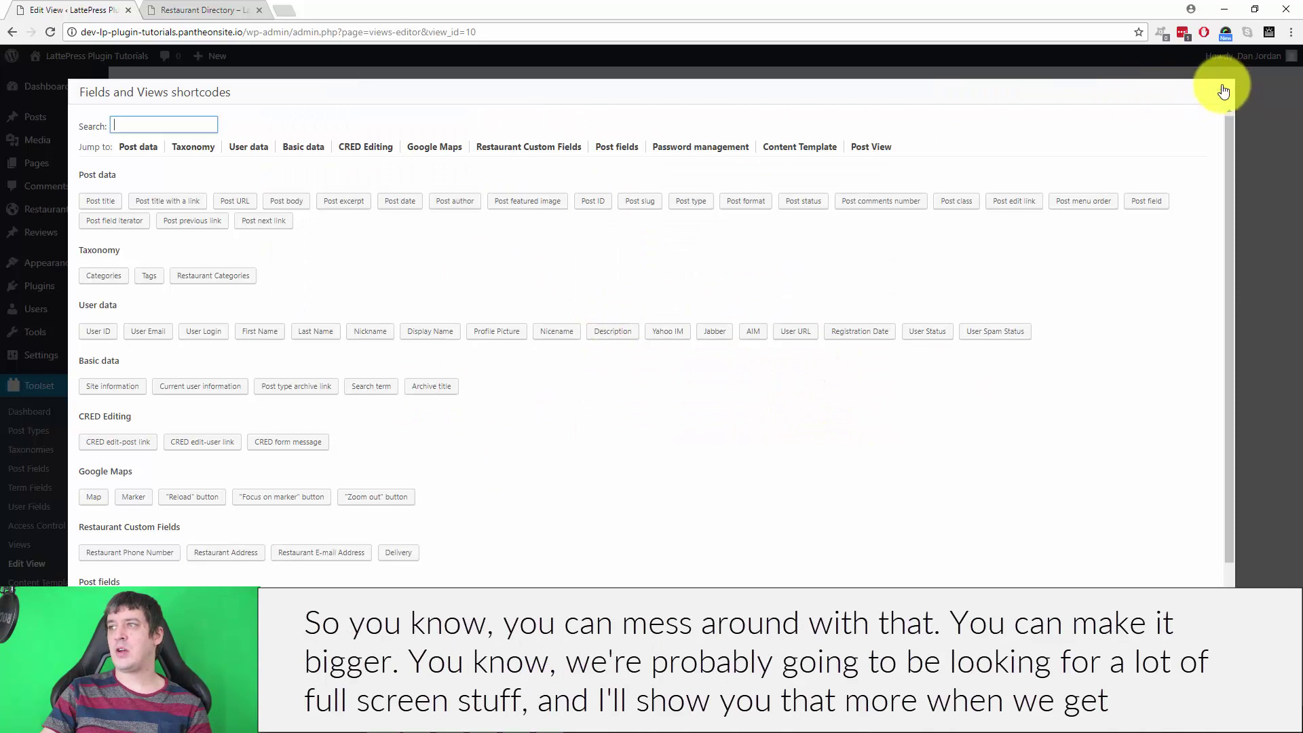
pyautogui.click(1224, 91)
pyautogui.click(204, 10)
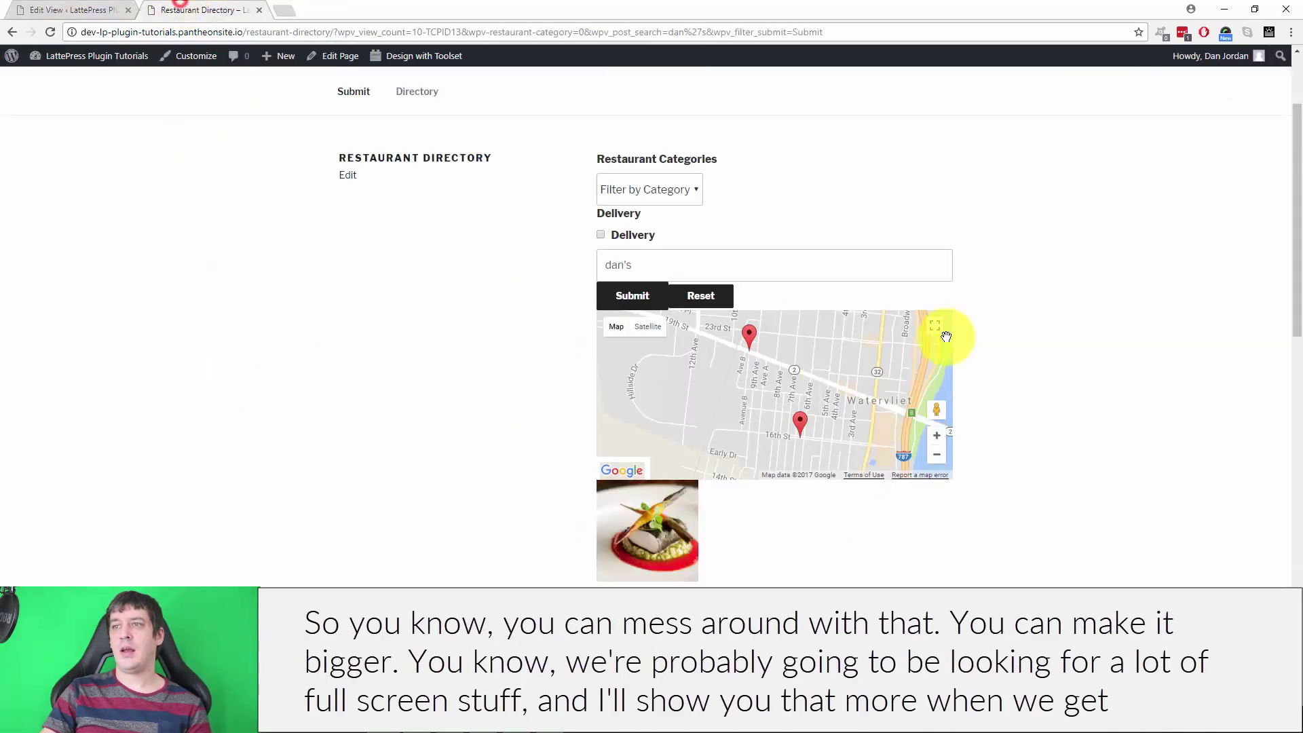
pyautogui.click(631, 298)
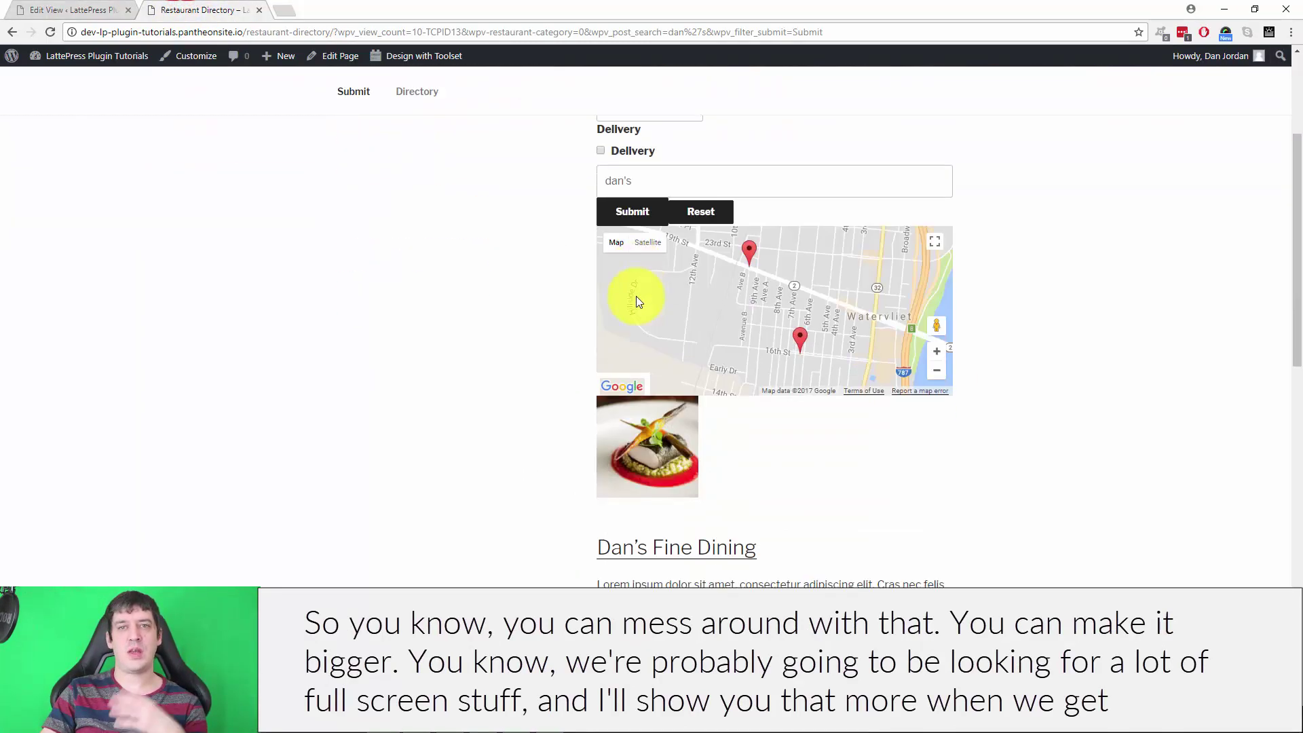
pyautogui.scroll(-1, 637, 296)
pyautogui.scroll(-5, 689, 284)
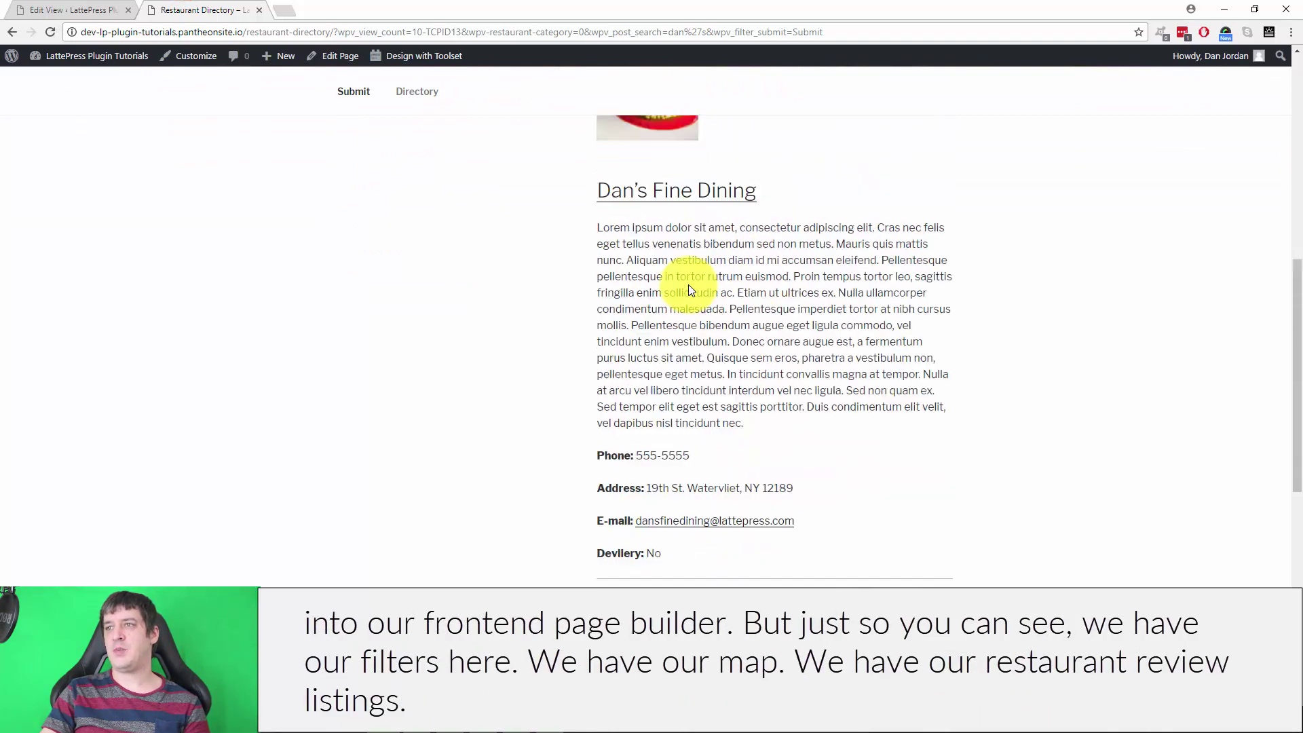
pyautogui.scroll(8, 689, 284)
pyautogui.scroll(-3, 687, 532)
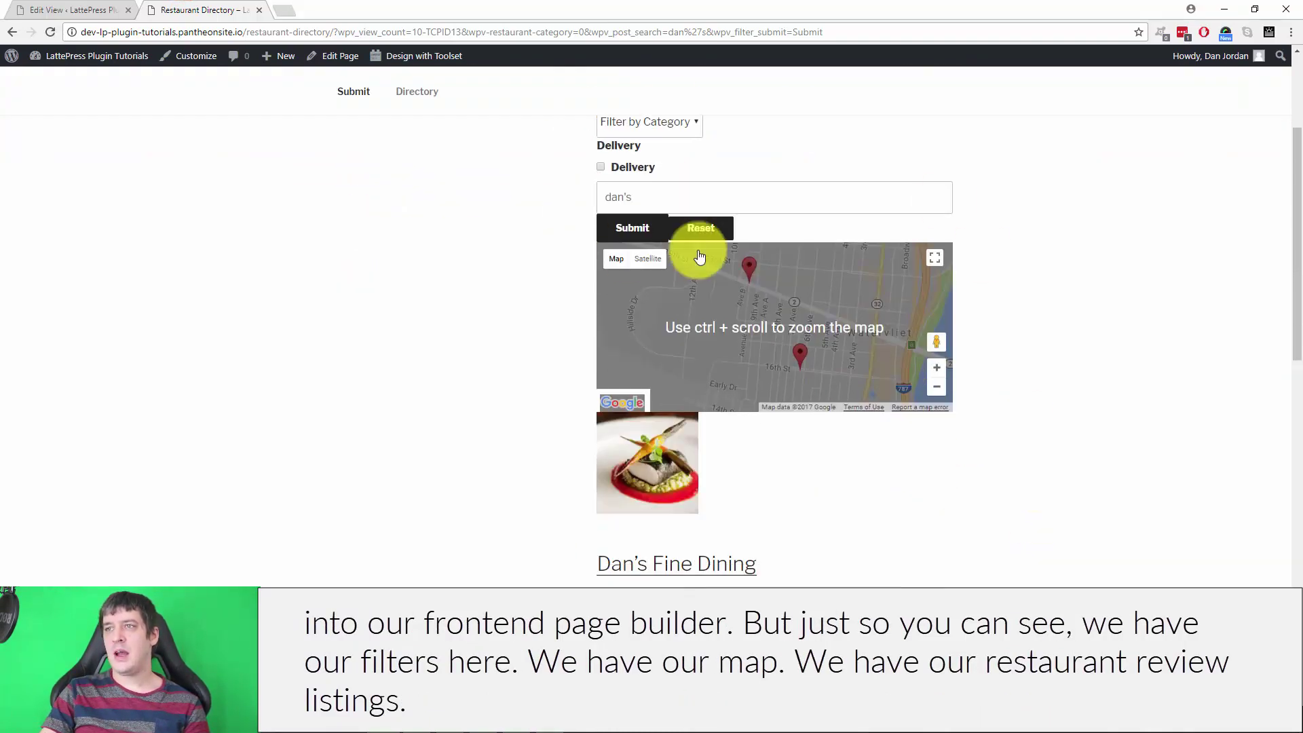
pyautogui.scroll(1, 951, 317)
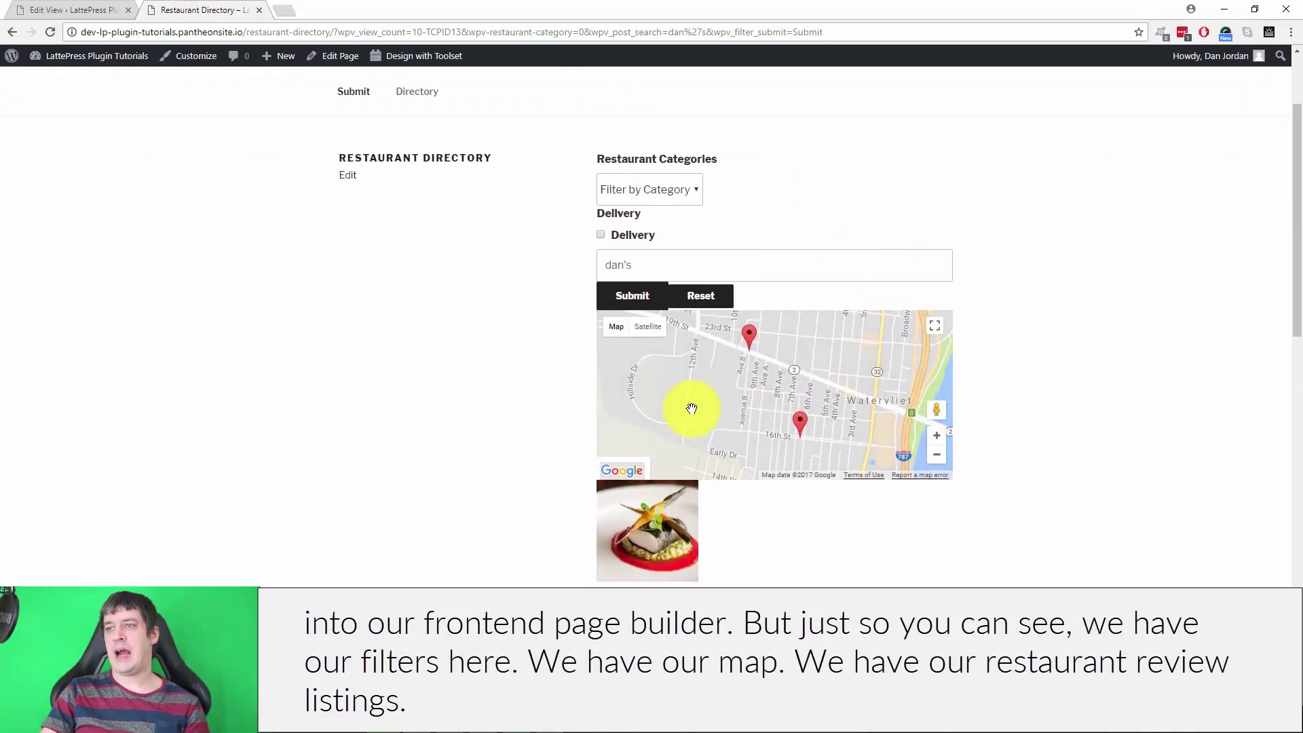
pyautogui.scroll(-5, 940, 451)
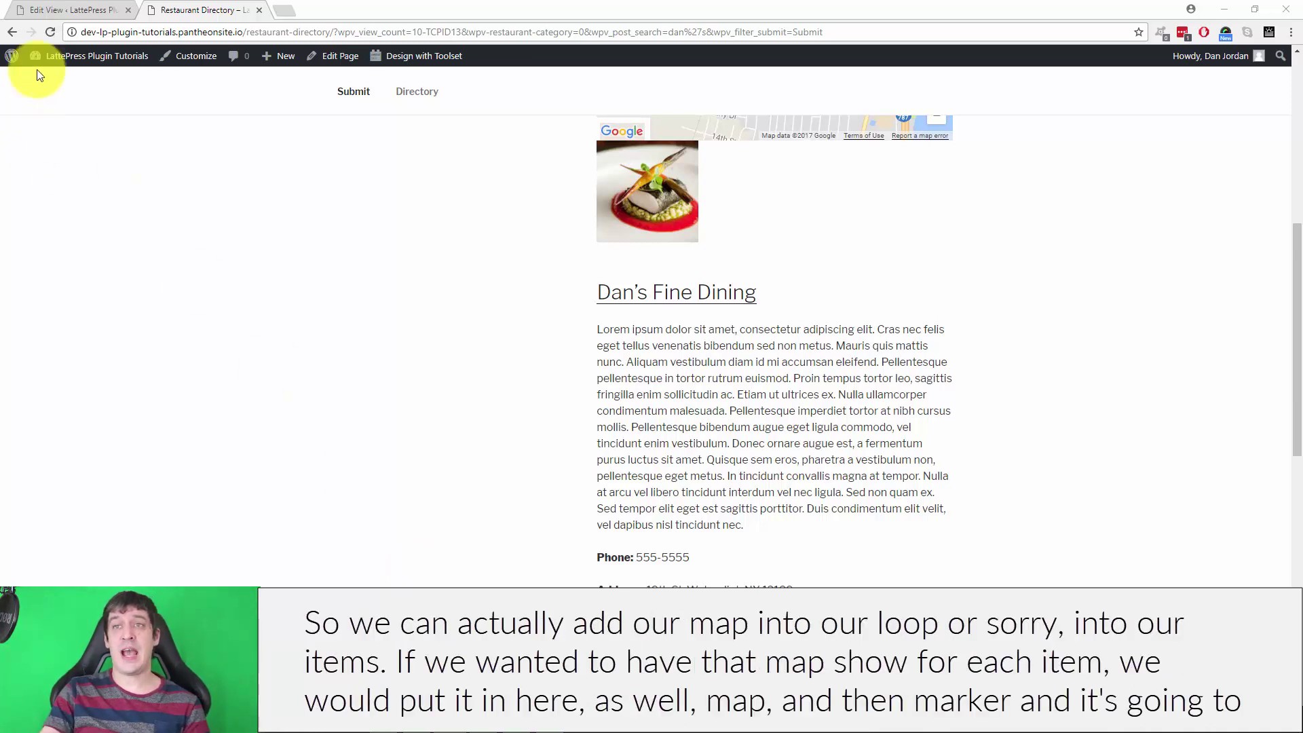
# - Return to the Edit View tab and scroll to the 'Loop item in Restaurant Listings' template code
pyautogui.click(71, 9)
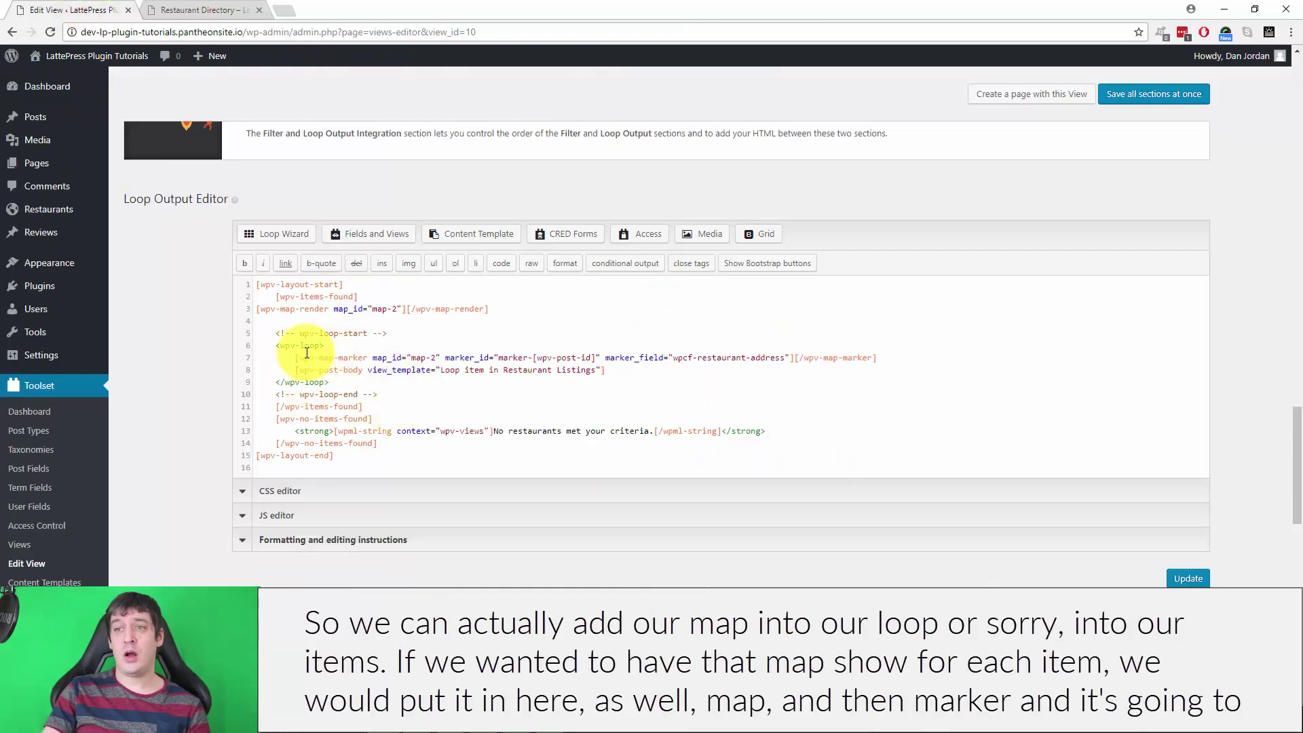
pyautogui.scroll(-5, 311, 362)
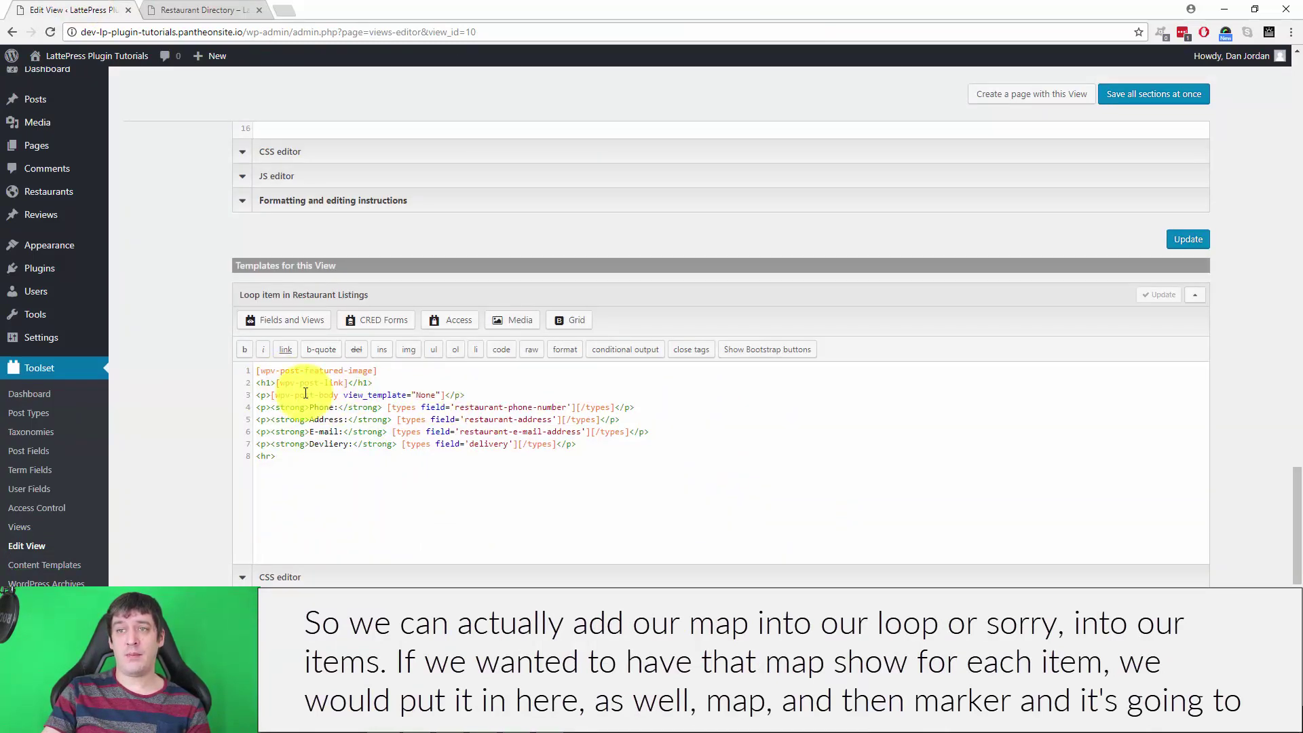